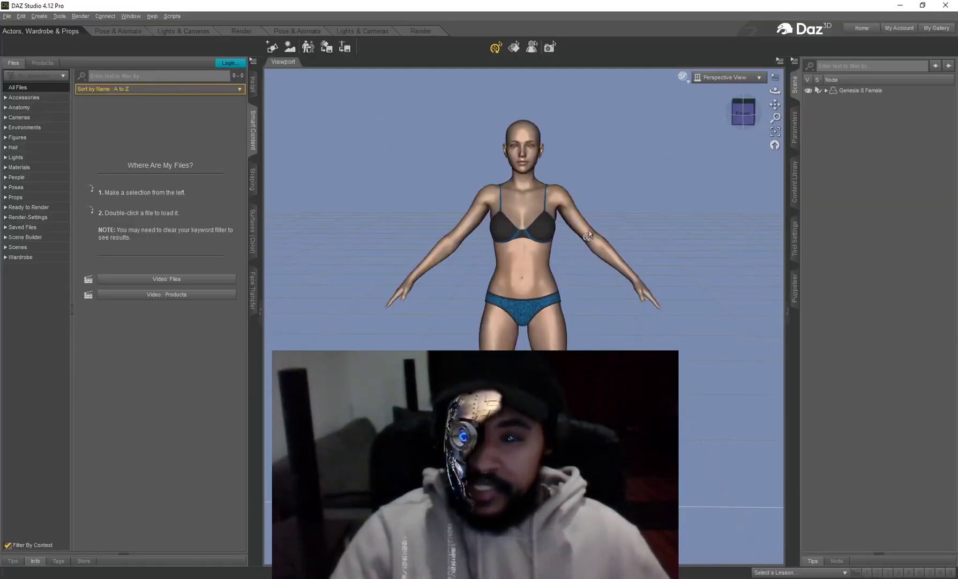
Step: Switch to Cinema 4D and check which renderers the DazToC4D bridge offers for material conversion
{"action": "left_click", "coordinate": [741, 578]}
{"action": "left_click", "coordinate": [673, 543]}
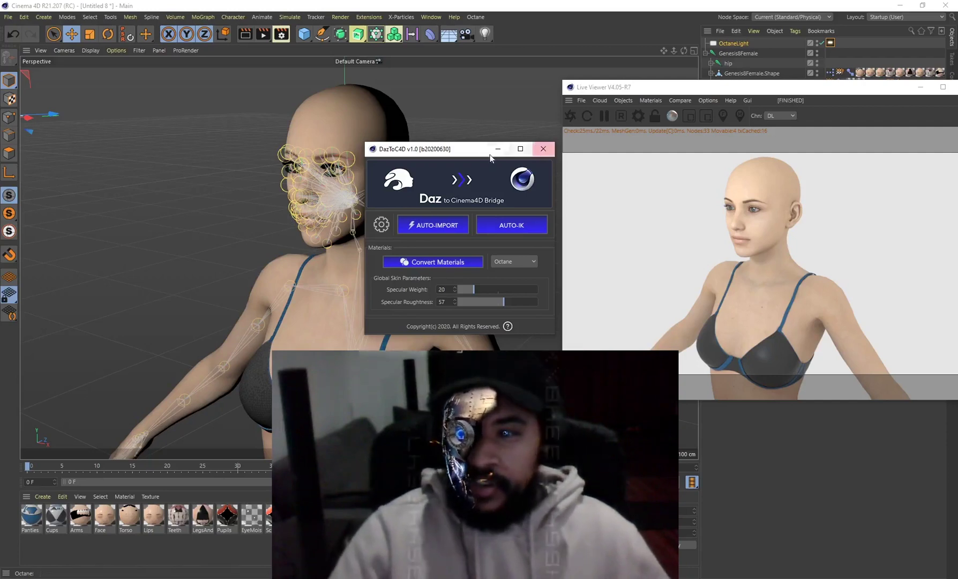
{"action": "left_click_drag", "start_coordinate": [433, 142], "coordinate": [433, 133]}
{"action": "left_click", "coordinate": [509, 253]}
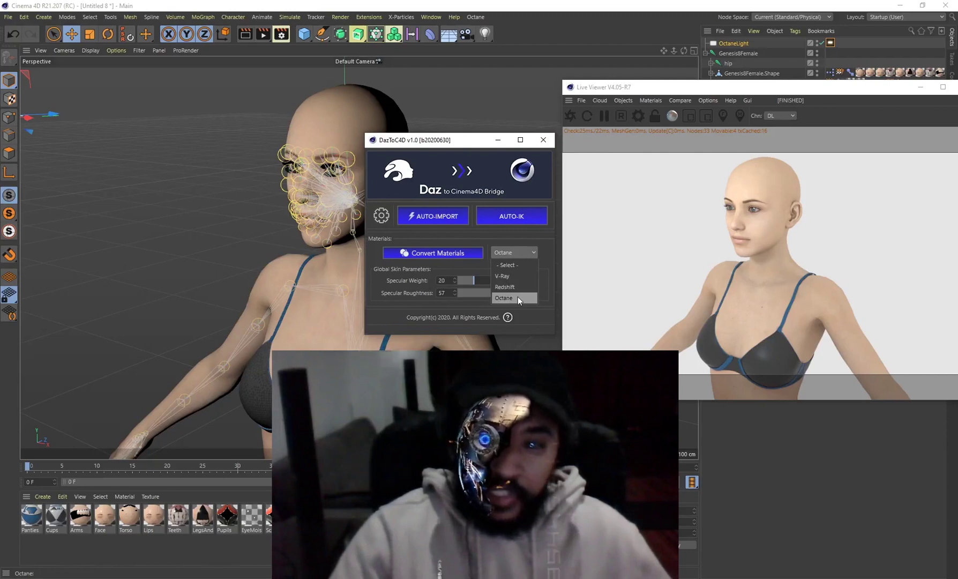
{"action": "left_click", "coordinate": [538, 233]}
Step: Bring up the Untitled 6 project in Cinema 4D and examine the upper body of the character with its IK controls
{"action": "left_click", "coordinate": [7, 18]}
{"action": "left_click", "coordinate": [34, 81]}
{"action": "left_click", "coordinate": [491, 333]}
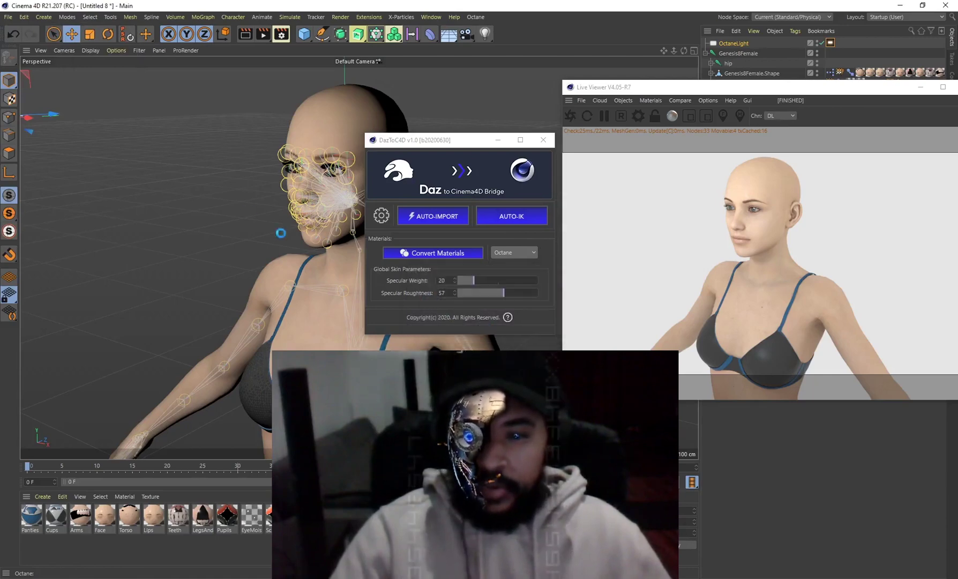
{"action": "left_click_drag", "start_coordinate": [430, 145], "coordinate": [474, 159]}
{"action": "left_click_drag", "start_coordinate": [251, 278], "coordinate": [263, 277], "text": "alt"}
{"action": "scroll", "coordinate": [262, 276], "scroll_direction": "down", "scroll_amount": 10}
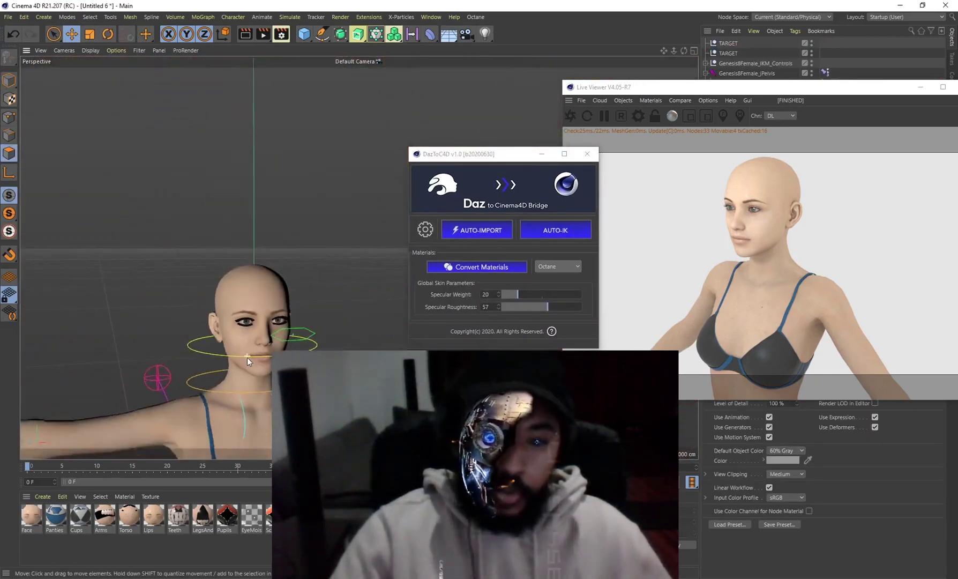
{"action": "scroll", "coordinate": [247, 356], "scroll_direction": "down", "scroll_amount": 3}
{"action": "middle_click_drag", "start_coordinate": [247, 357], "coordinate": [224, 302], "text": "alt"}
{"action": "left_click_drag", "start_coordinate": [224, 302], "coordinate": [276, 321], "text": "alt"}
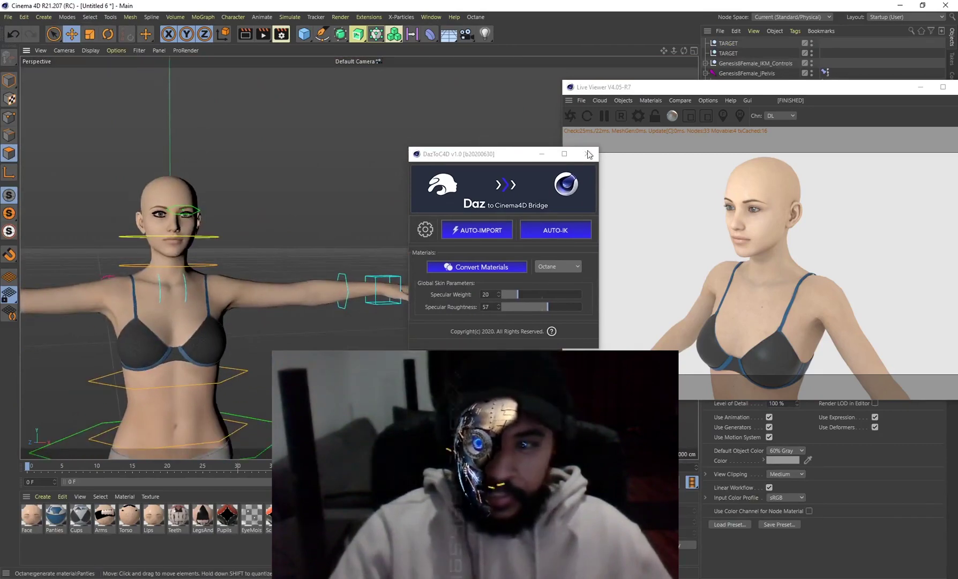
Step: Close the Live Viewer and the DazToC4D window so the viewport is clear
{"action": "left_click_drag", "start_coordinate": [669, 89], "coordinate": [402, 107]}
{"action": "left_click", "coordinate": [702, 105]}
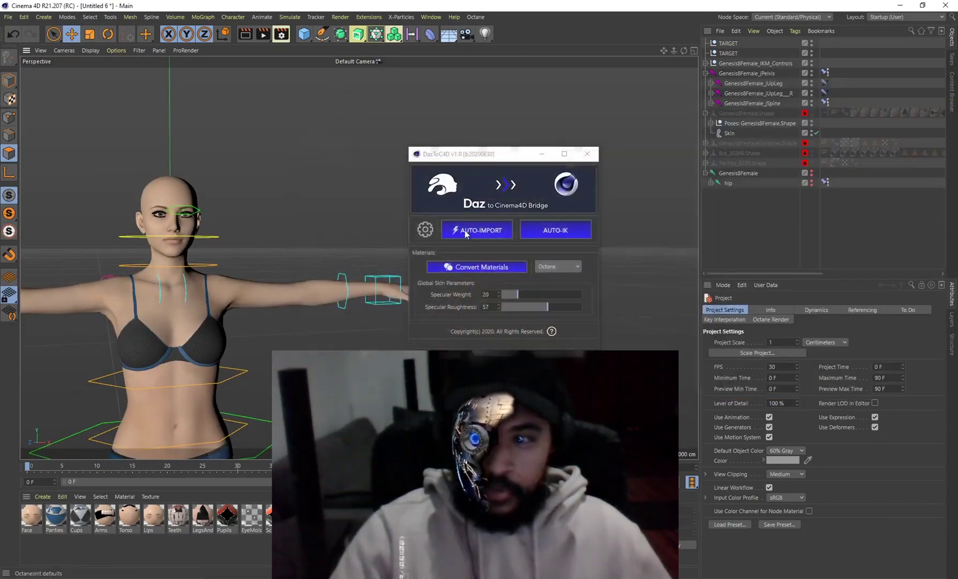
{"action": "left_click", "coordinate": [587, 154]}
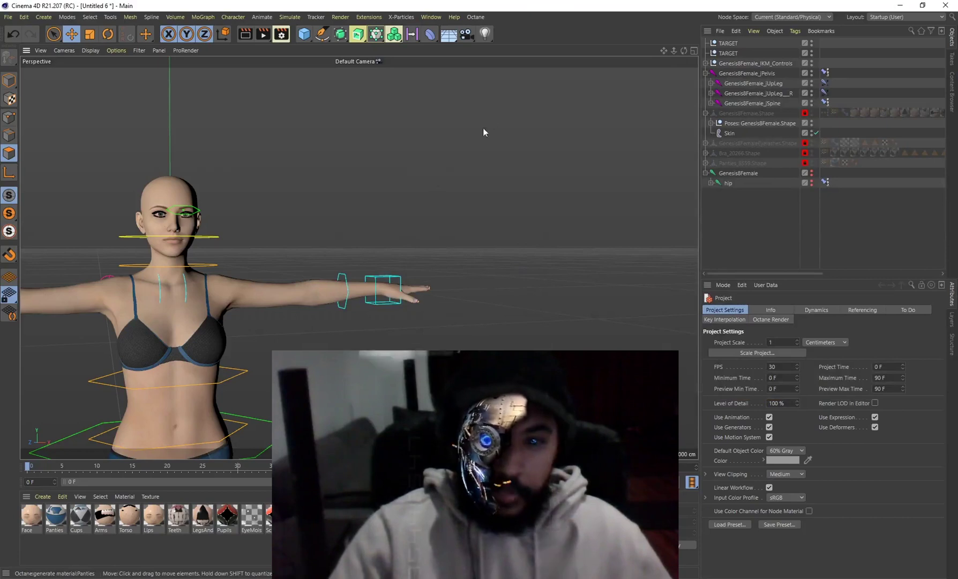
{"action": "left_click", "coordinate": [522, 195]}
{"action": "left_click_drag", "start_coordinate": [533, 274], "coordinate": [439, 336], "text": "alt"}
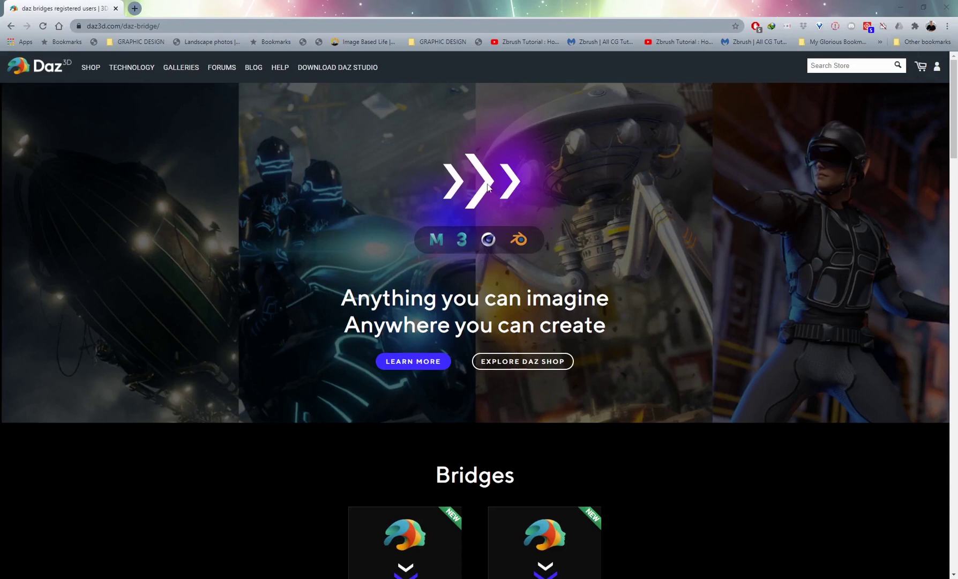
Step: Look through the bridges offered on the Daz bridge web page
{"action": "scroll", "coordinate": [291, 272], "scroll_direction": "down", "scroll_amount": 1}
{"action": "scroll", "coordinate": [299, 293], "scroll_direction": "down", "scroll_amount": 2}
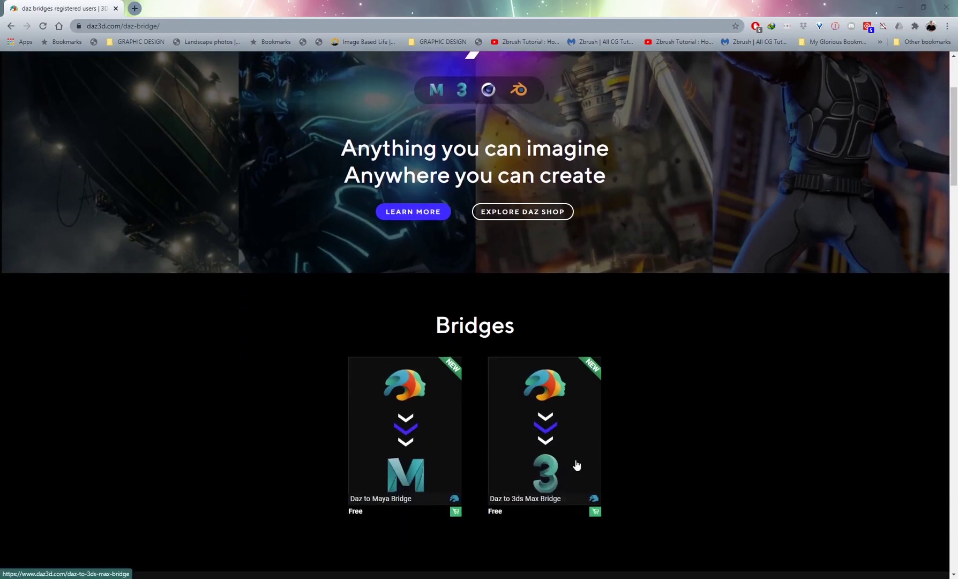
{"action": "scroll", "coordinate": [573, 463], "scroll_direction": "down", "scroll_amount": 1}
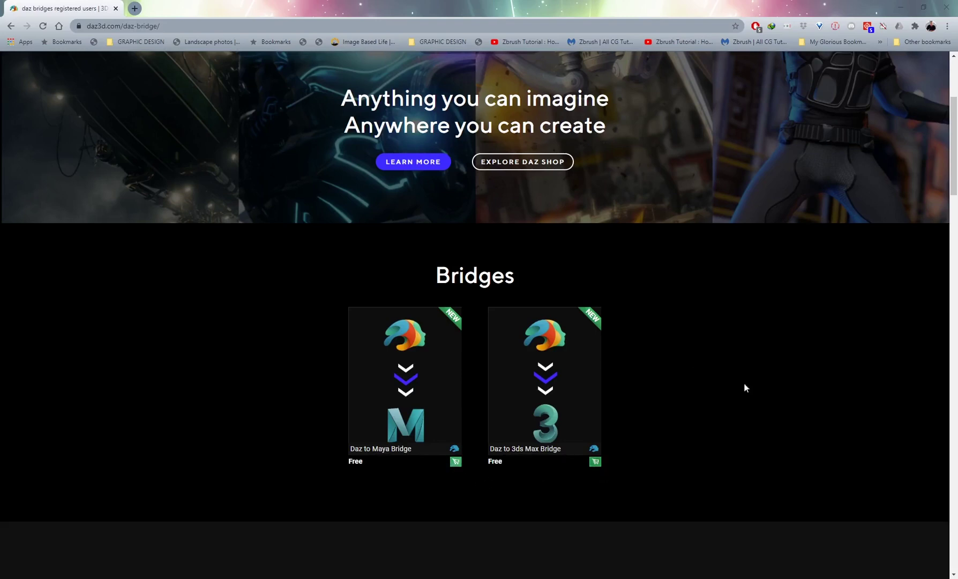
{"action": "scroll", "coordinate": [794, 270], "scroll_direction": "up", "scroll_amount": 4}
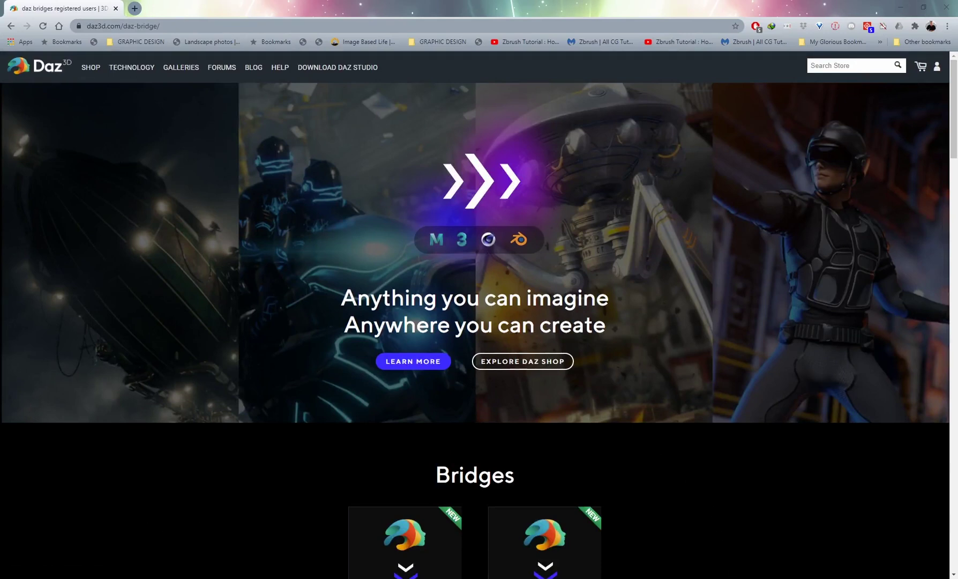
Step: Find and open DAZ Install Manager, and place its window over the web page
{"action": "key", "text": "super"}
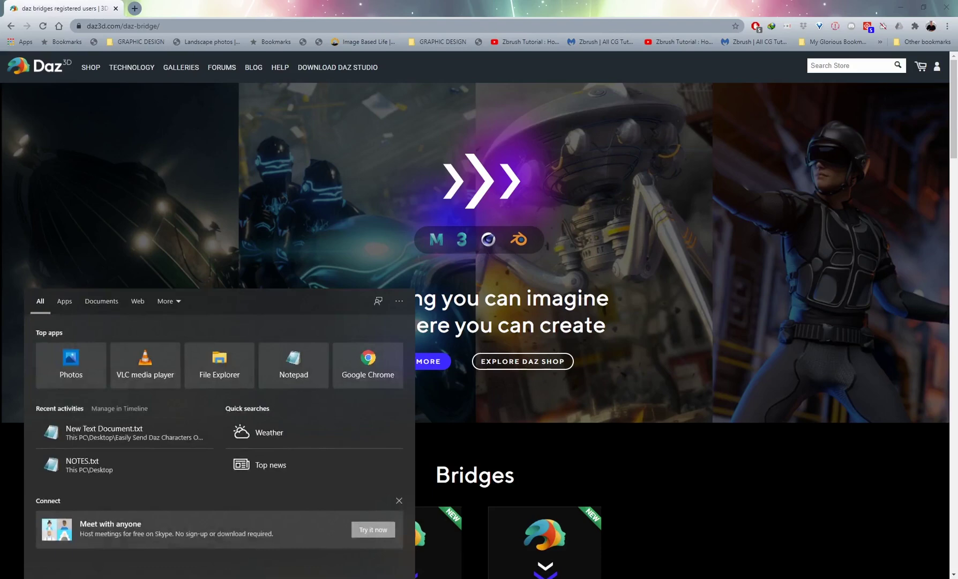
{"action": "type", "text": "install manage"}
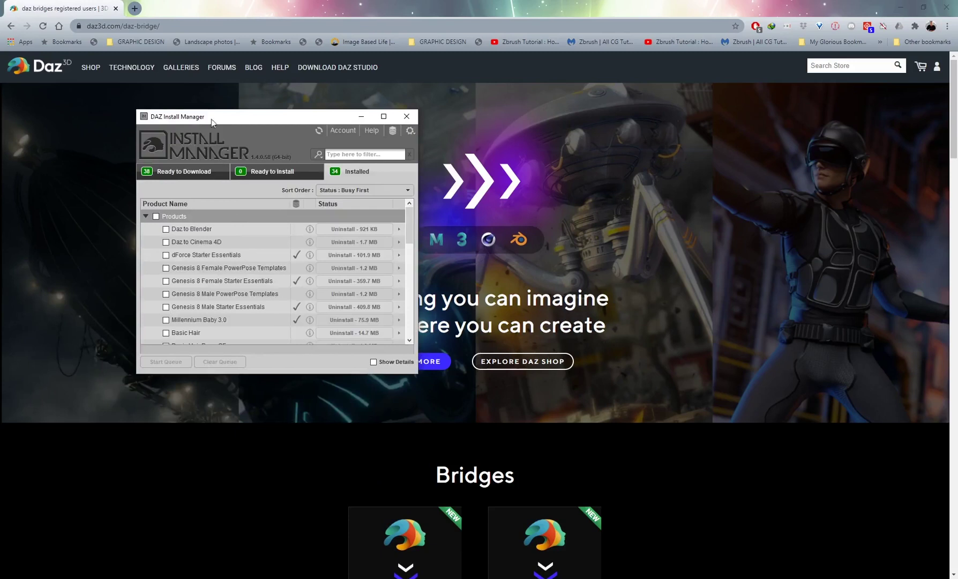
{"action": "left_click_drag", "start_coordinate": [211, 119], "coordinate": [221, 168]}
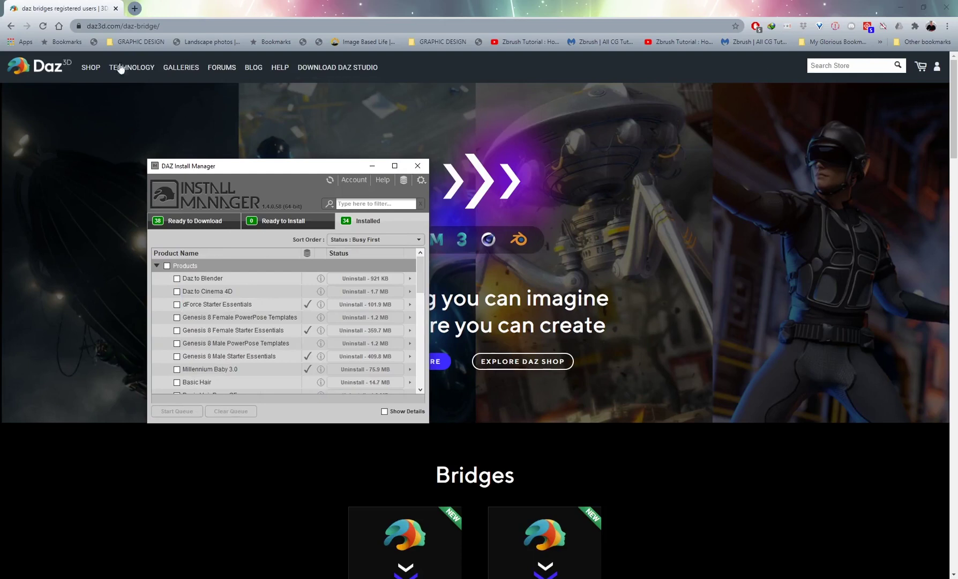
{"action": "left_click_drag", "start_coordinate": [195, 167], "coordinate": [163, 164]}
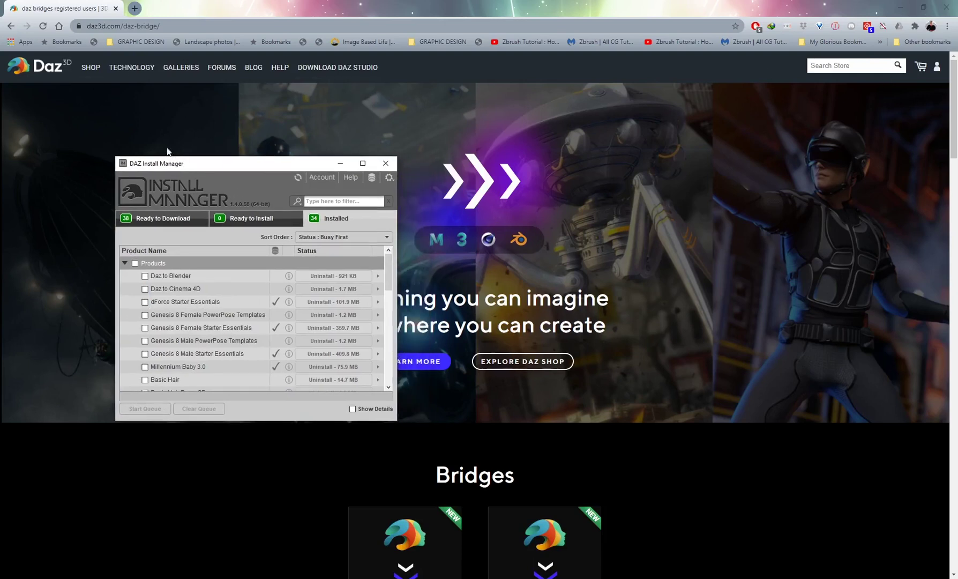
Step: Compare the downloadable and installed packages in DAZ Install Manager, checking for the Daz to Cinema 4D package
{"action": "left_click", "coordinate": [146, 222]}
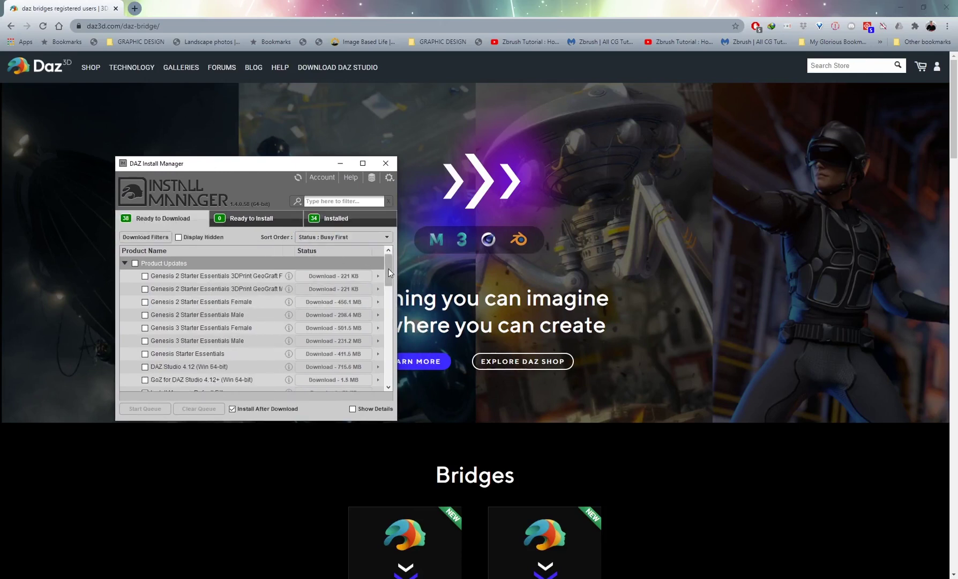
{"action": "left_click", "coordinate": [326, 221]}
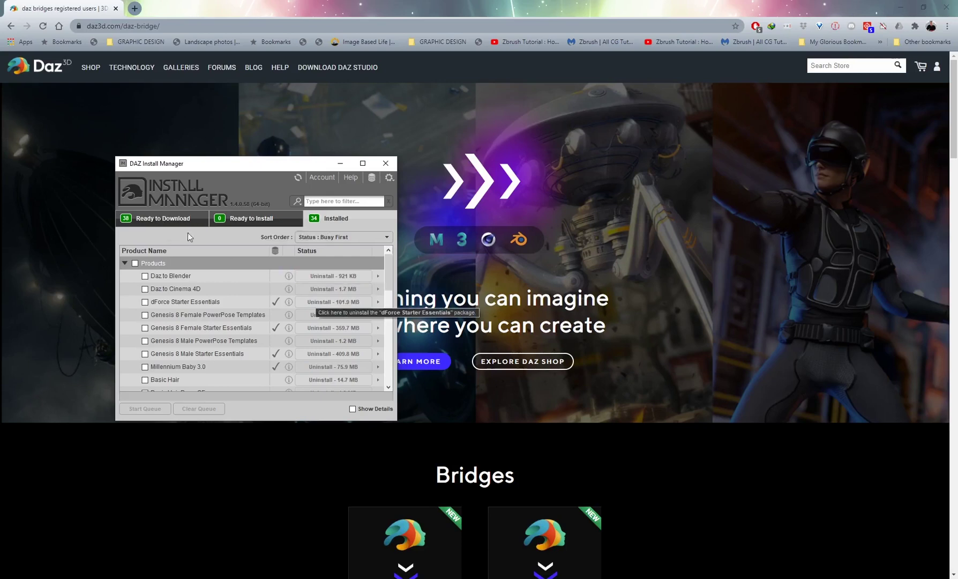
{"action": "left_click", "coordinate": [205, 224]}
{"action": "left_click", "coordinate": [329, 219]}
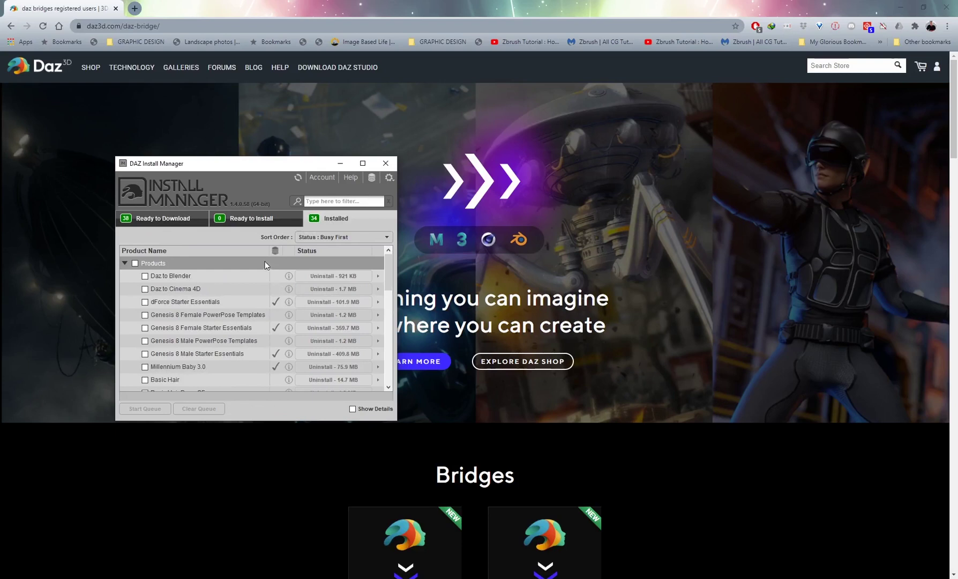
{"action": "mouse_move", "coordinate": [171, 290]}
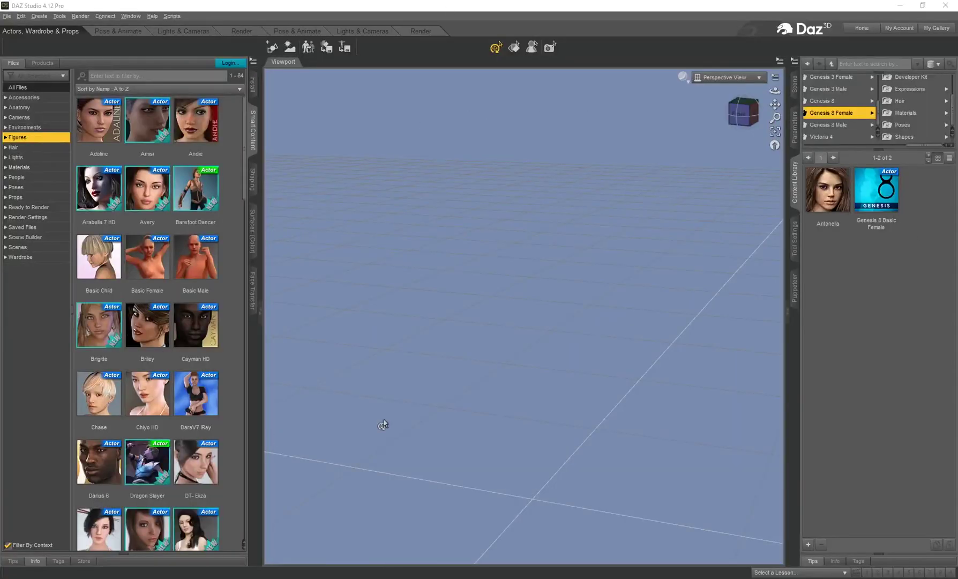
Step: Switch to DAZ Studio and view the workspace layout selection, leaving it without accepting a layout
{"action": "left_click", "coordinate": [131, 16]}
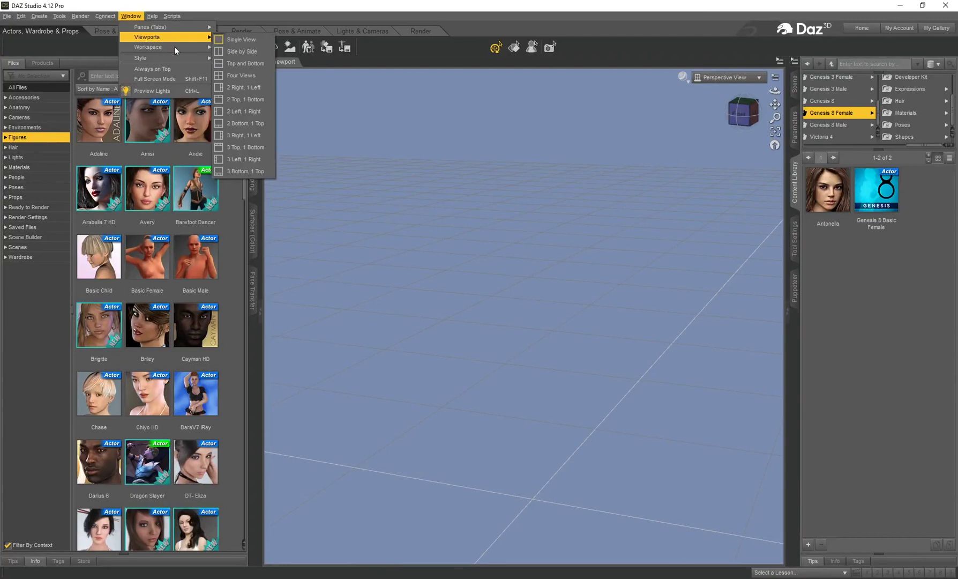
{"action": "mouse_move", "coordinate": [170, 49]}
{"action": "left_click", "coordinate": [251, 49]}
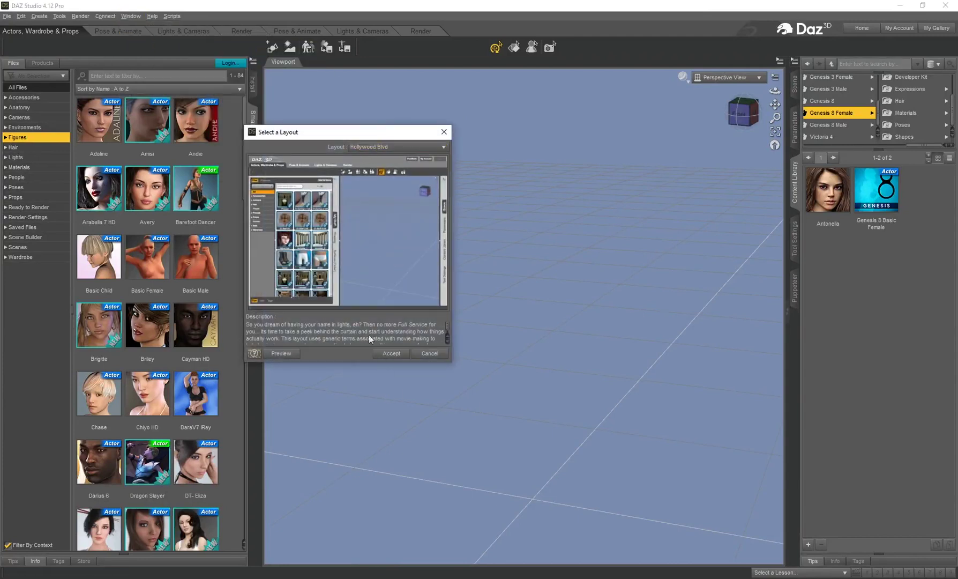
{"action": "left_click", "coordinate": [443, 134]}
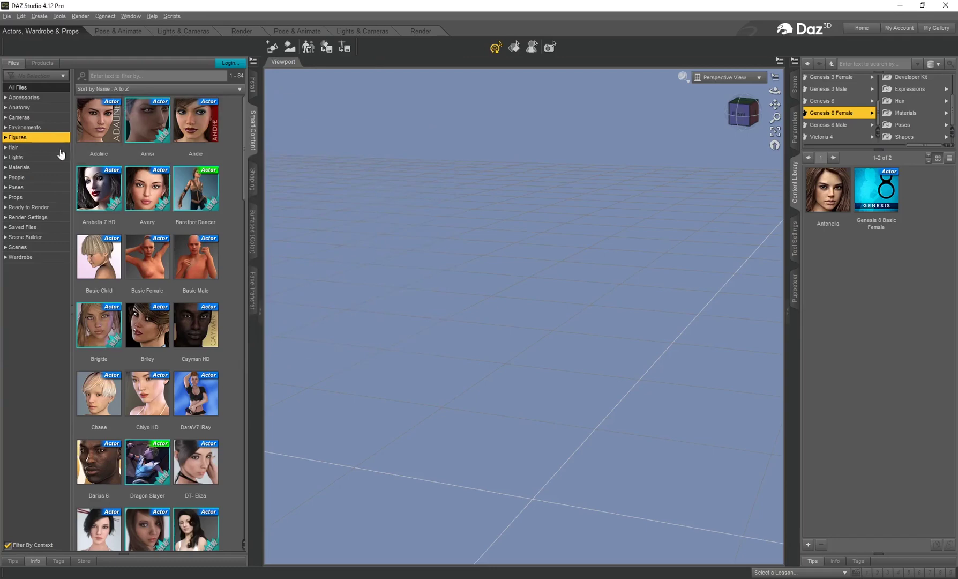
Step: Load the Genesis 8 Basic Female figure from the Figures content into the scene
{"action": "scroll", "coordinate": [186, 346], "scroll_direction": "down", "scroll_amount": 6}
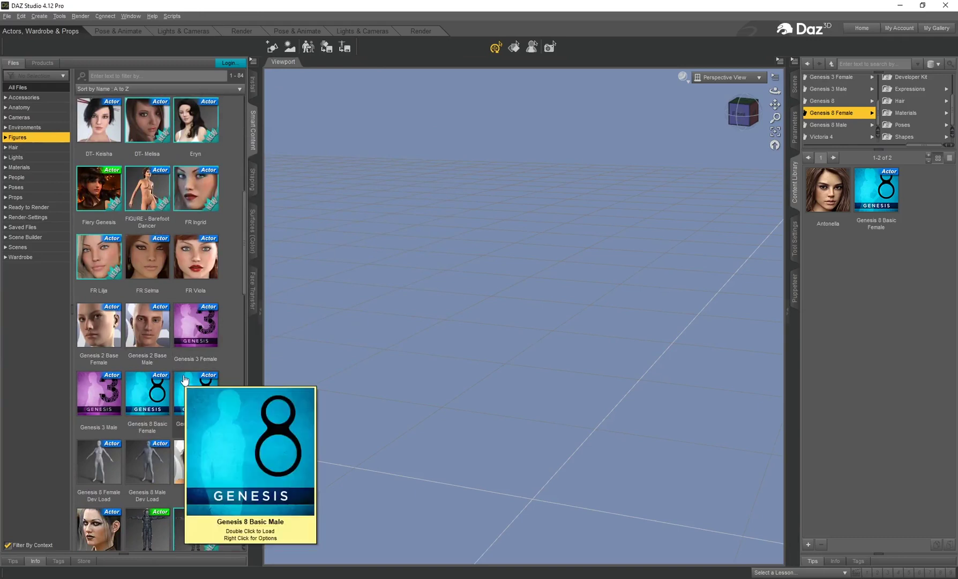
{"action": "mouse_move", "coordinate": [139, 404]}
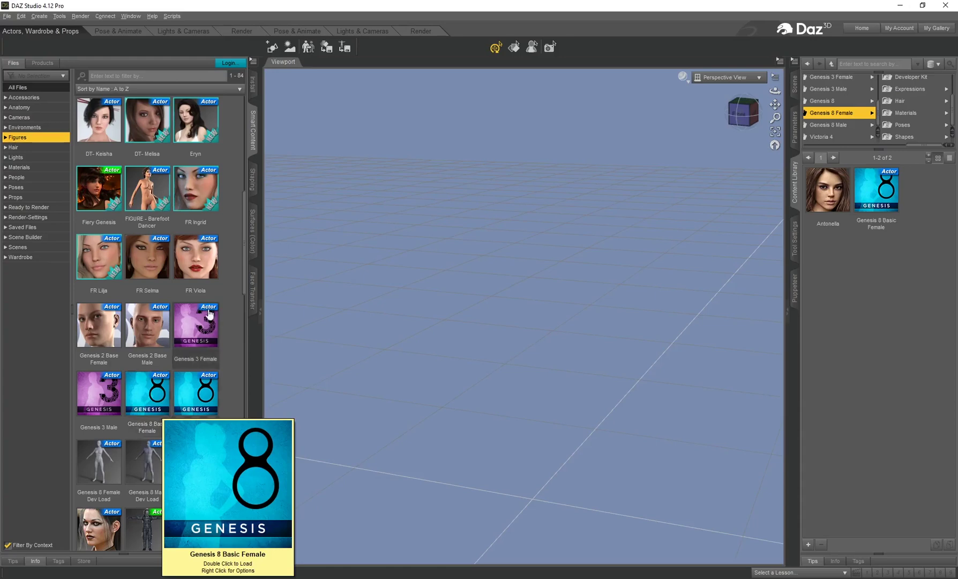
{"action": "scroll", "coordinate": [134, 183], "scroll_direction": "down", "scroll_amount": 3}
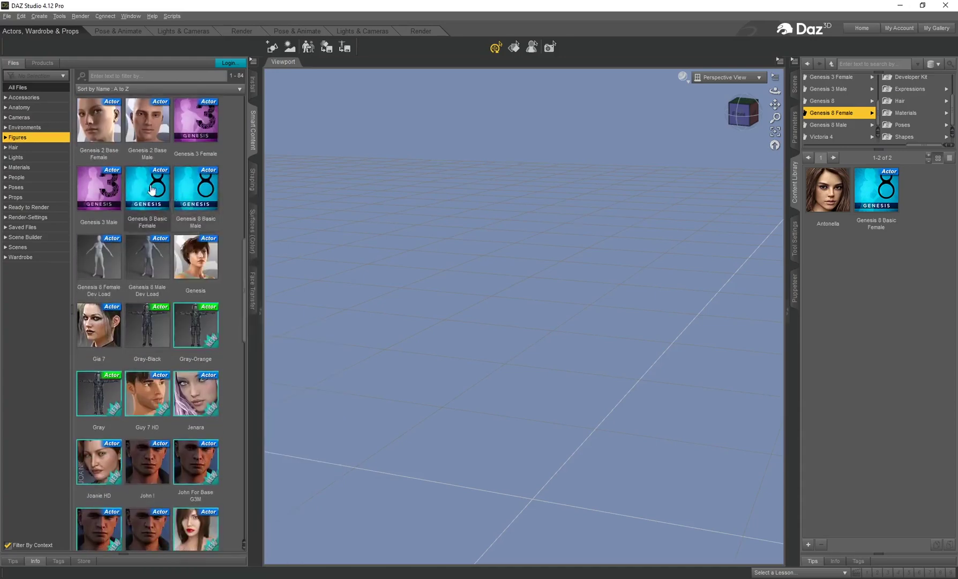
{"action": "mouse_move", "coordinate": [158, 190]}
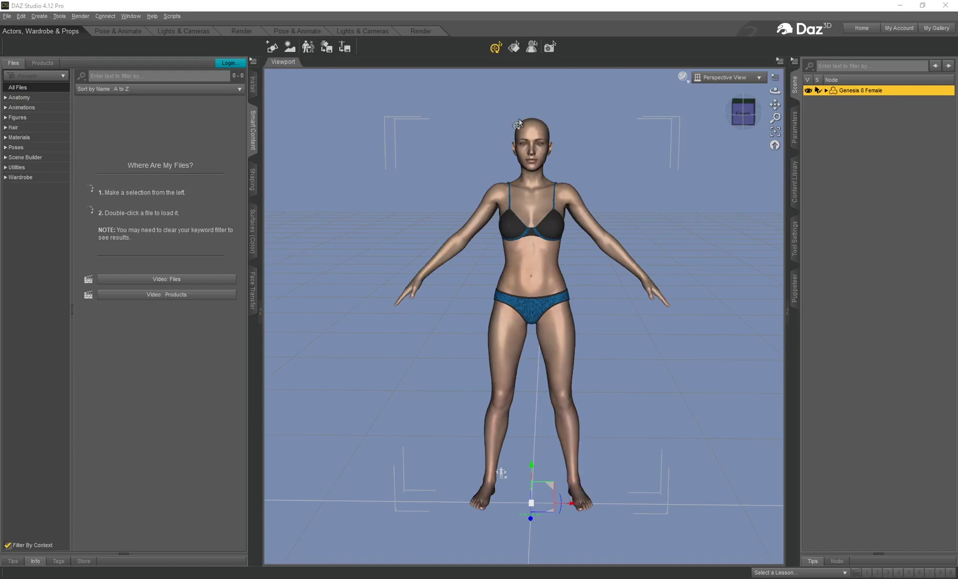
Step: Pose the female figure by bringing the feet together, lowering both arms and tilting the head
{"action": "left_click_drag", "start_coordinate": [575, 497], "coordinate": [523, 493]}
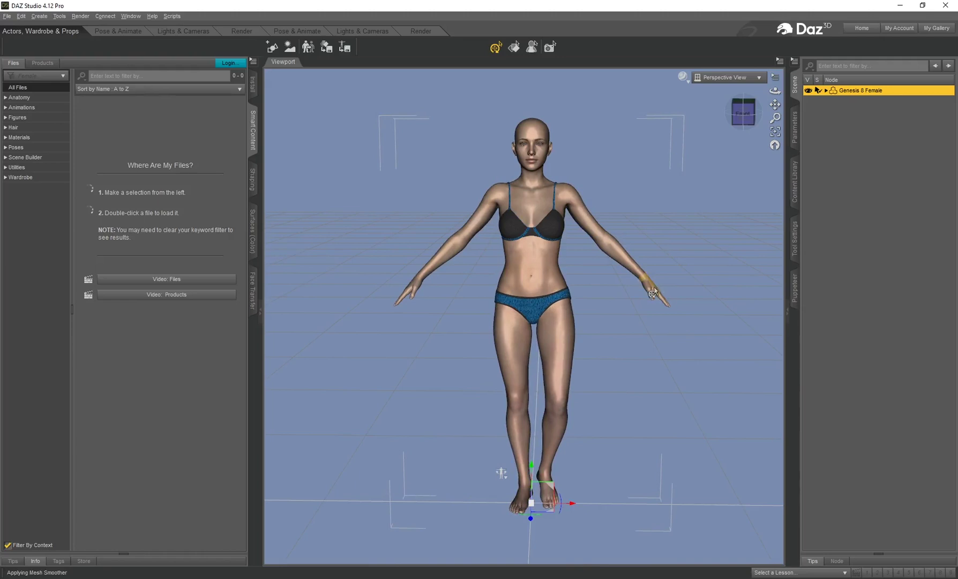
{"action": "left_click_drag", "start_coordinate": [652, 294], "coordinate": [611, 336]}
{"action": "left_click_drag", "start_coordinate": [420, 291], "coordinate": [438, 337]}
{"action": "left_click_drag", "start_coordinate": [539, 133], "coordinate": [541, 135]}
{"action": "key", "text": "ctrl+z"}
{"action": "scroll", "coordinate": [670, 141], "scroll_direction": "up", "scroll_amount": 5}
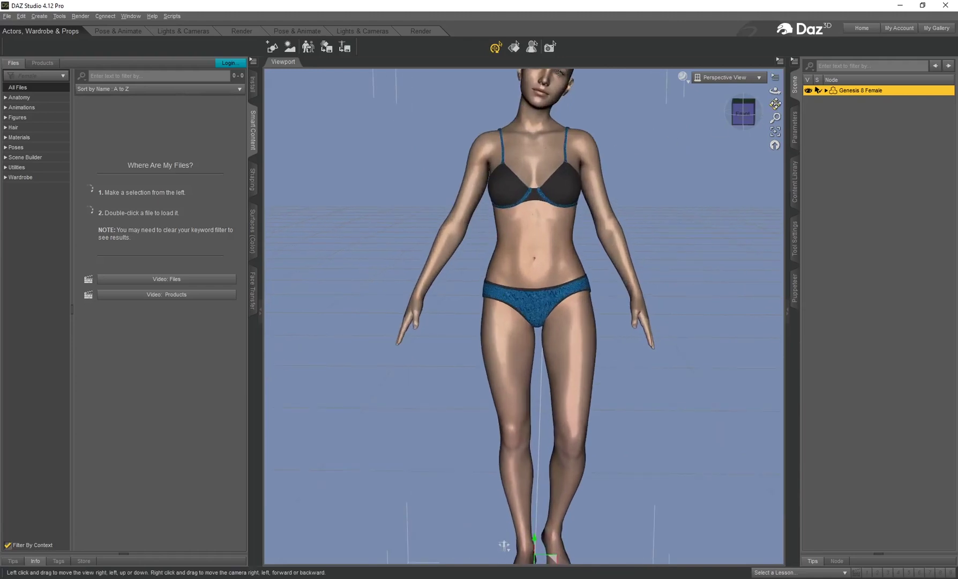
{"action": "scroll", "coordinate": [670, 141], "scroll_direction": "down", "scroll_amount": 5}
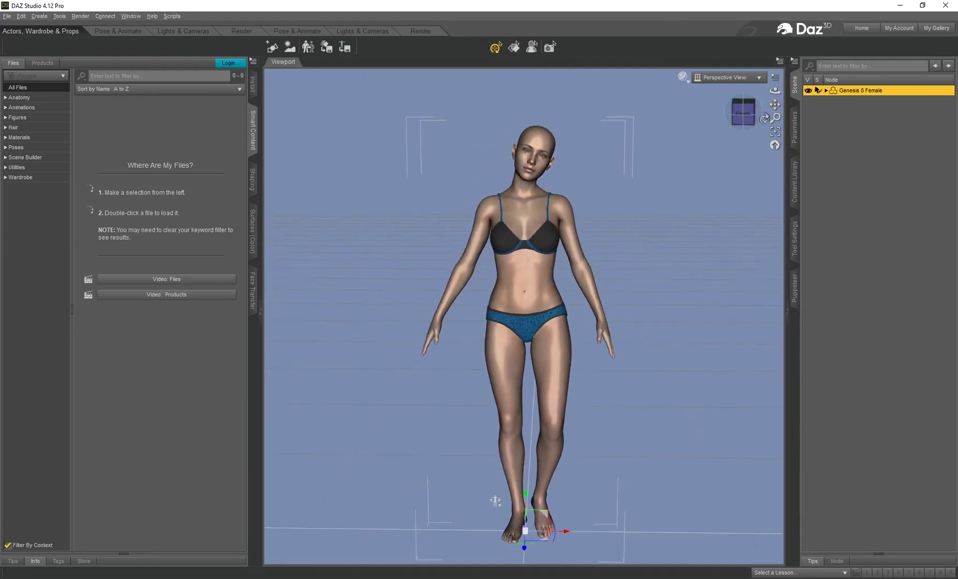
Step: Browse the figure's Pose Controls parameters to examine the available facial expressions
{"action": "left_click", "coordinate": [796, 129]}
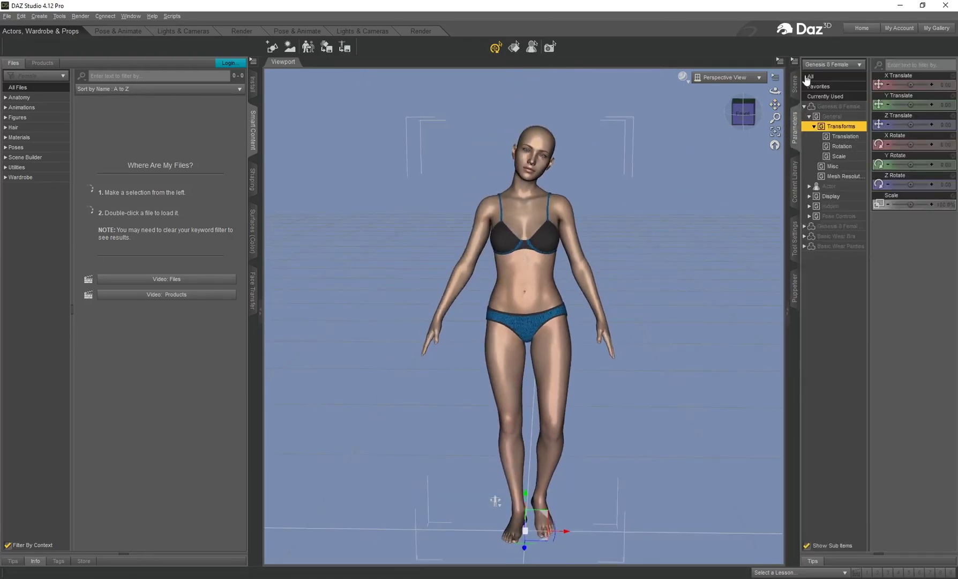
{"action": "left_click", "coordinate": [840, 216]}
{"action": "scroll", "coordinate": [918, 150], "scroll_direction": "down", "scroll_amount": 5}
{"action": "scroll", "coordinate": [911, 155], "scroll_direction": "down", "scroll_amount": 15}
{"action": "scroll", "coordinate": [913, 157], "scroll_direction": "down", "scroll_amount": 10}
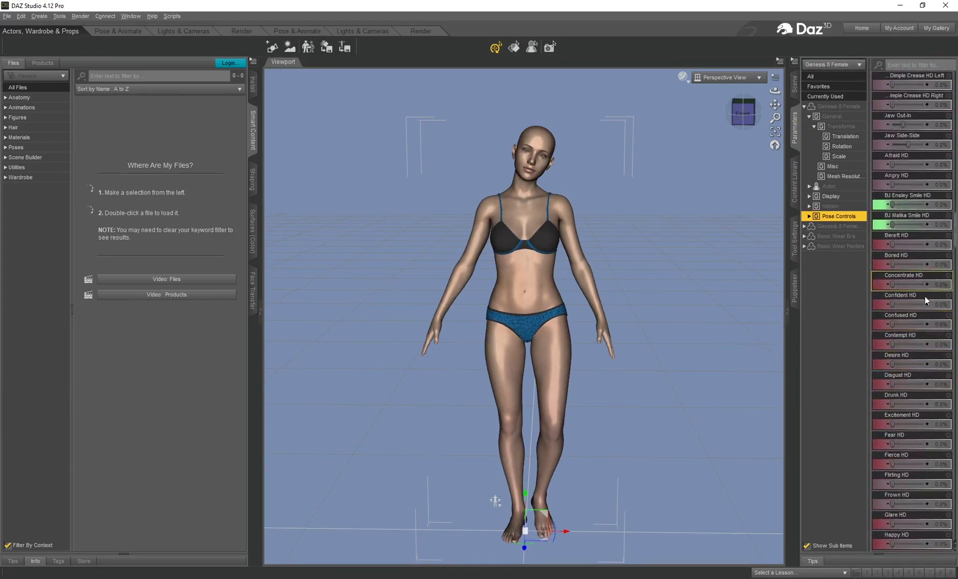
{"action": "scroll", "coordinate": [904, 446], "scroll_direction": "down", "scroll_amount": 1}
{"action": "scroll", "coordinate": [904, 445], "scroll_direction": "down", "scroll_amount": 4}
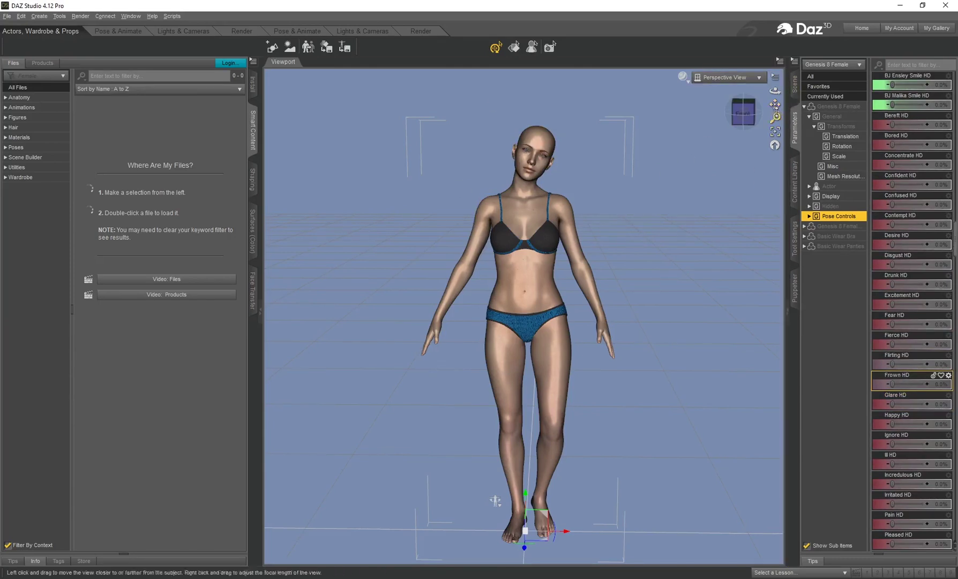
Step: Select the top-level Genesis 8 Female node in the scene and run the Daz to Cinema 4D bridge script on it
{"action": "left_click_drag", "start_coordinate": [775, 105], "coordinate": [772, 89]}
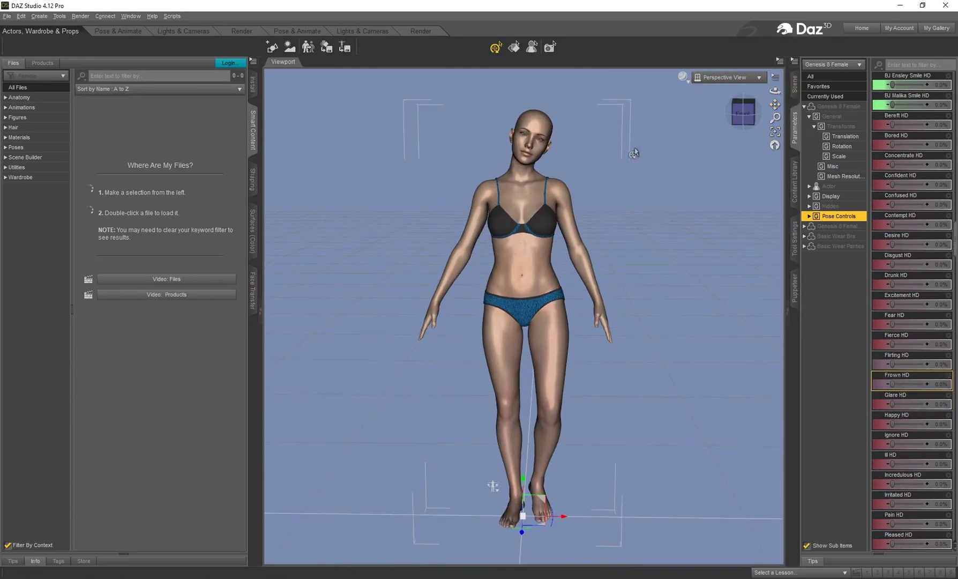
{"action": "left_click", "coordinate": [795, 84]}
{"action": "left_click", "coordinate": [856, 90]}
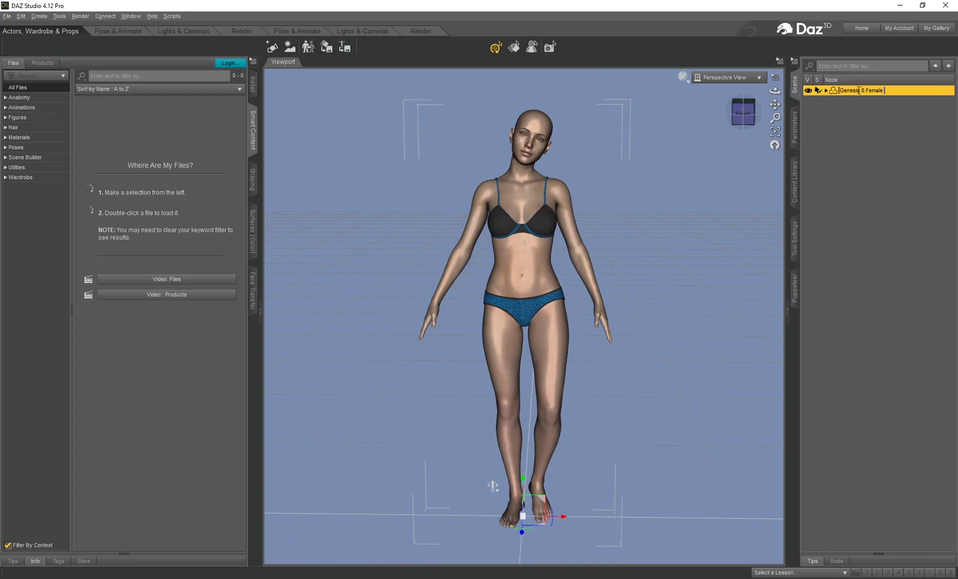
{"action": "left_click", "coordinate": [826, 90]}
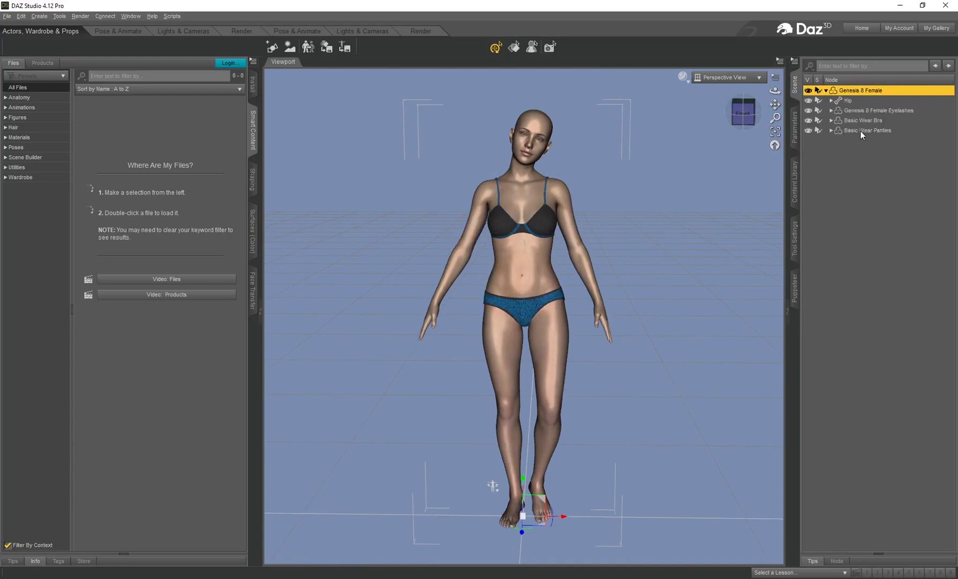
{"action": "left_click", "coordinate": [826, 90]}
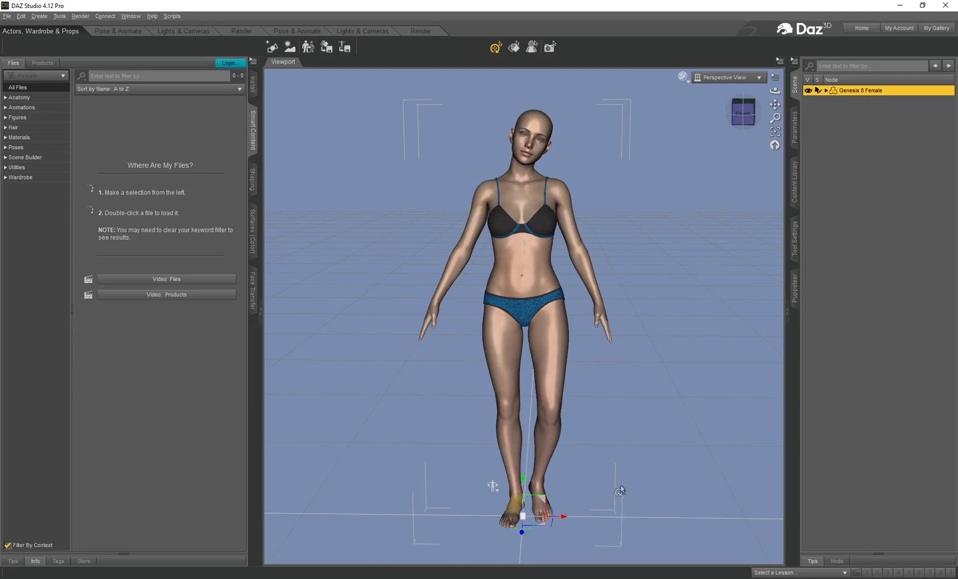
{"action": "left_click", "coordinate": [172, 17]}
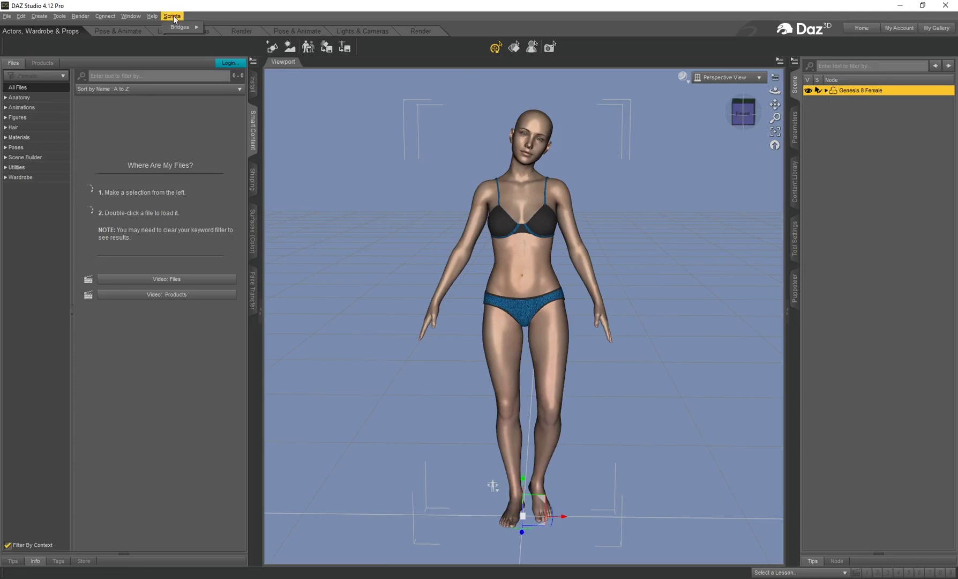
{"action": "mouse_move", "coordinate": [182, 27]}
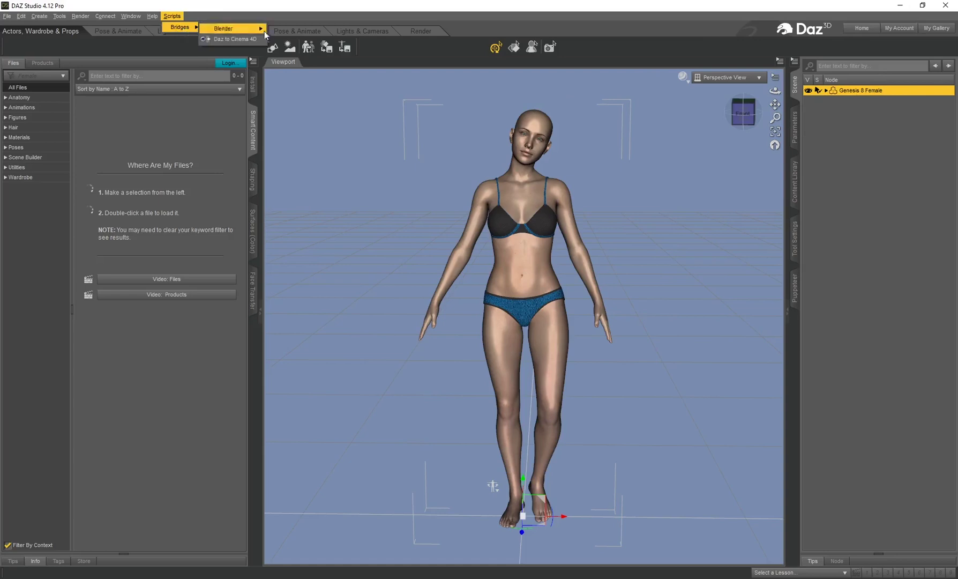
{"action": "left_click", "coordinate": [237, 39]}
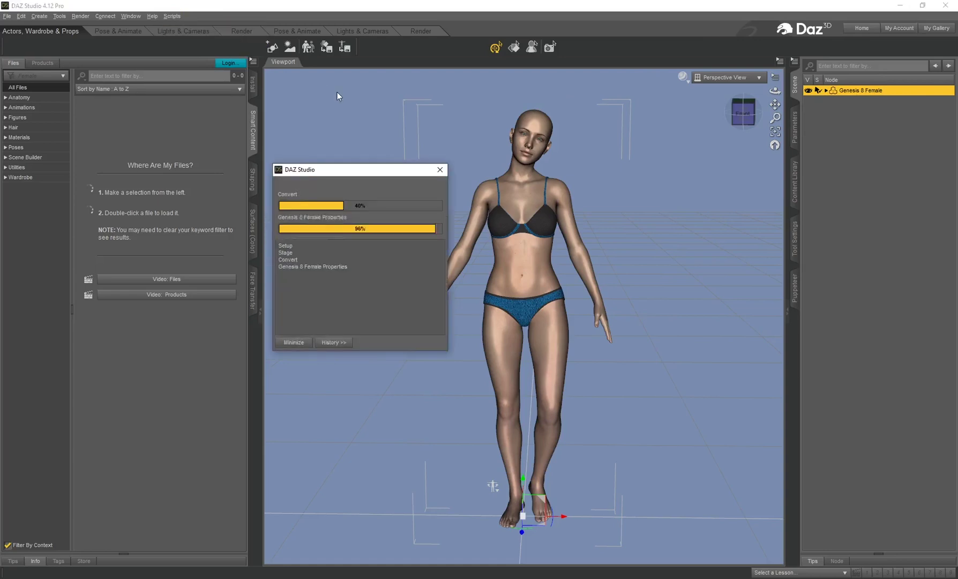
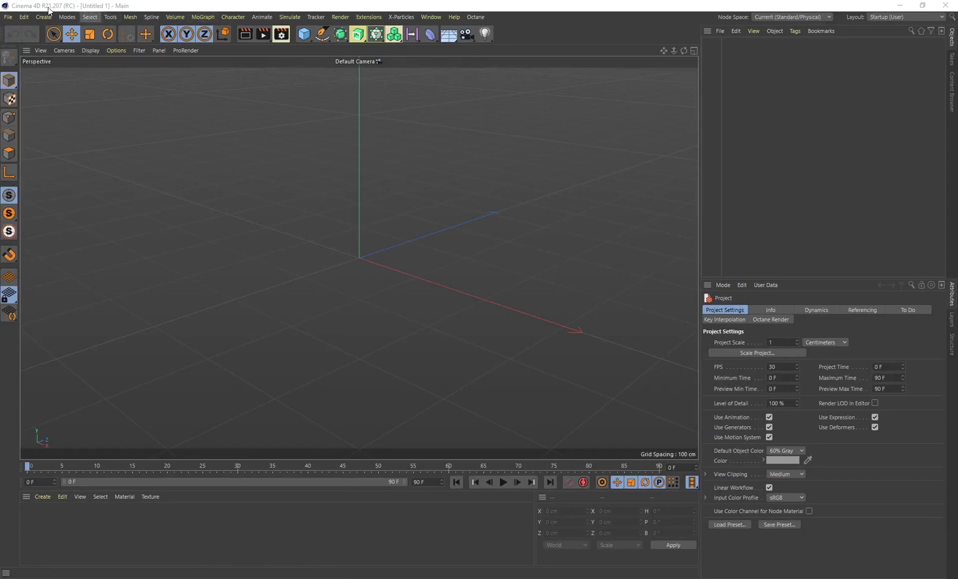
Step: Switch to Cinema 4D and auto-import the Genesis 8 Female character with the DazToC4D bridge
{"action": "left_click", "coordinate": [373, 18]}
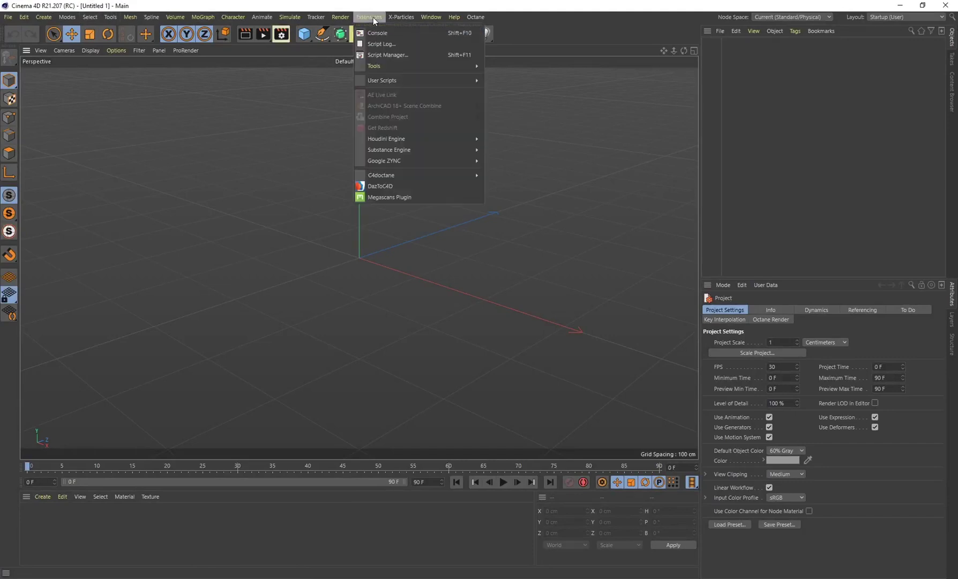
{"action": "left_click", "coordinate": [385, 187]}
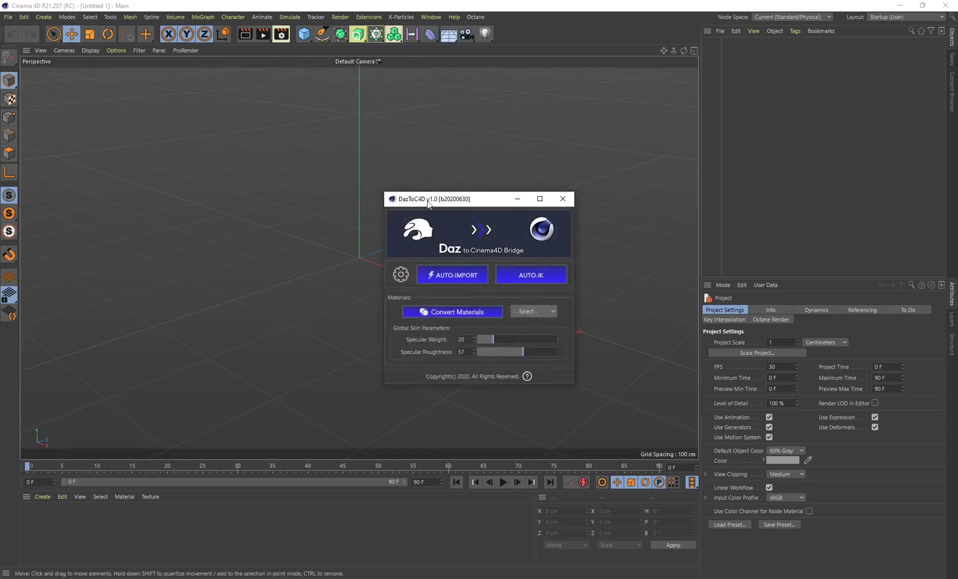
{"action": "left_click", "coordinate": [477, 261]}
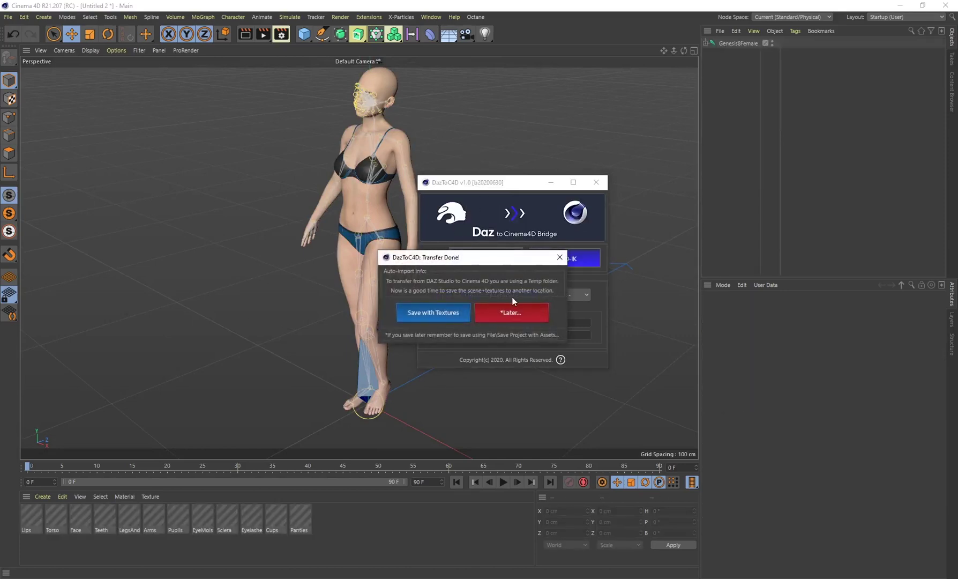
Step: Choose to save the imported scene with its textures, and create and enter a Desktop folder named DAZ GIRL
{"action": "left_click_drag", "start_coordinate": [458, 259], "coordinate": [351, 246]}
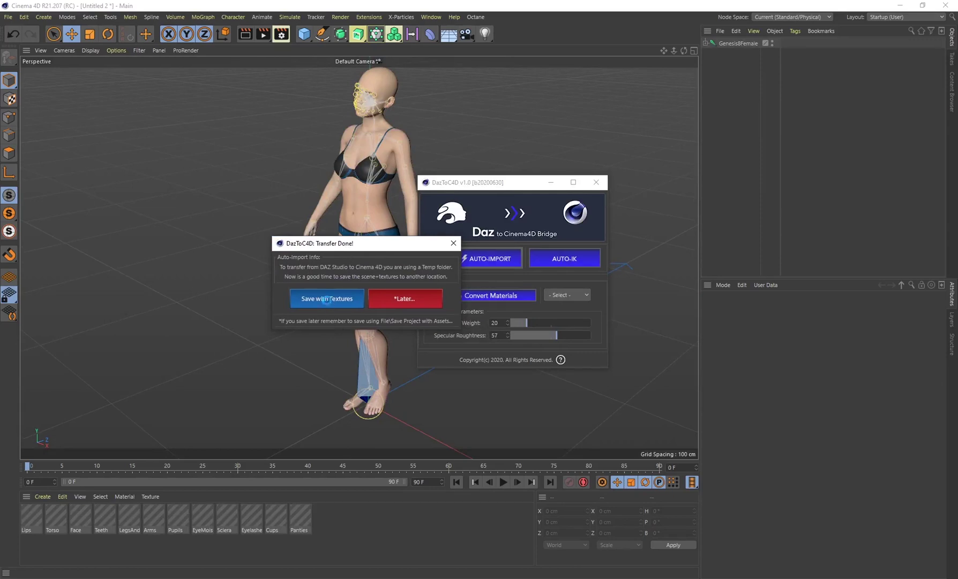
{"action": "left_click", "coordinate": [328, 300]}
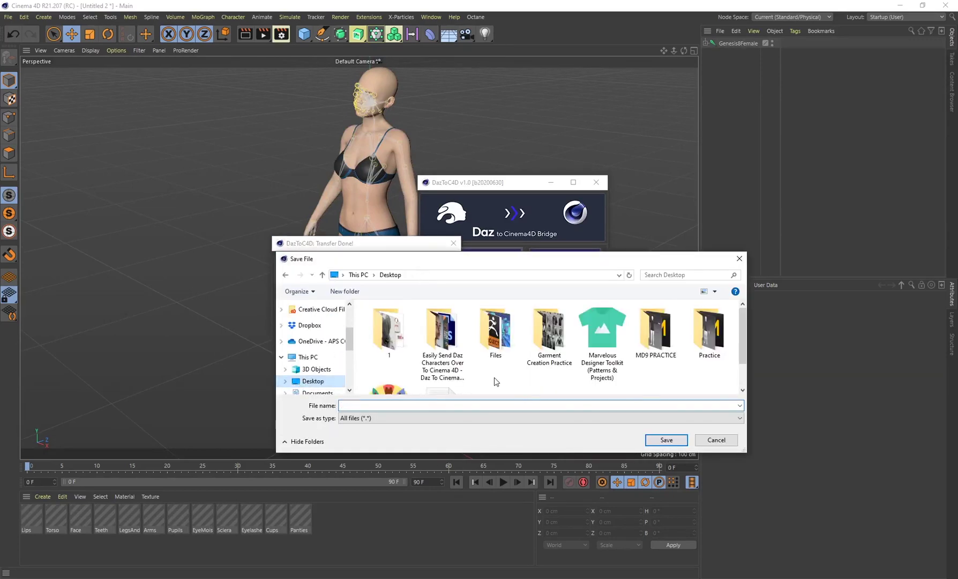
{"action": "scroll", "coordinate": [494, 380], "scroll_direction": "down", "scroll_amount": 1}
{"action": "right_click", "coordinate": [402, 367]}
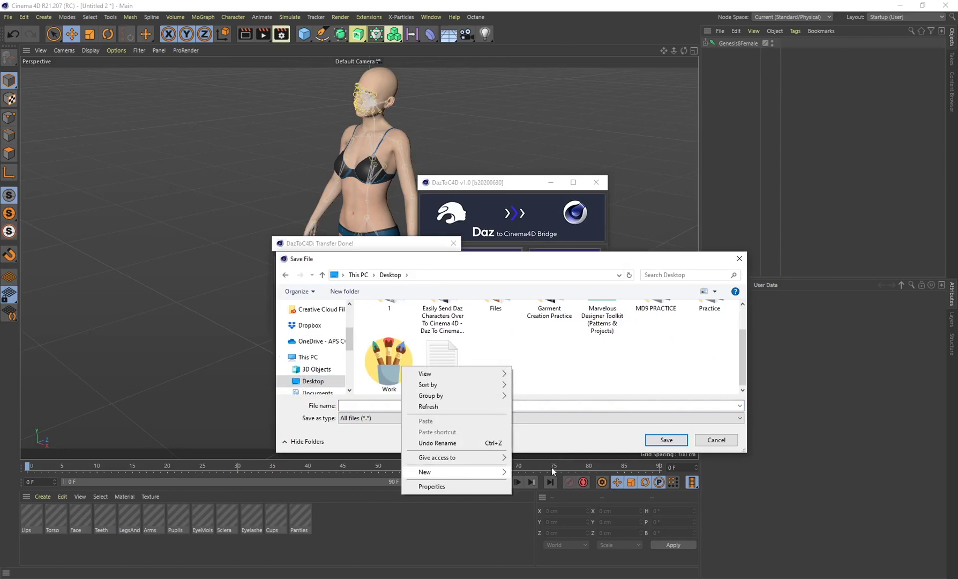
{"action": "left_click", "coordinate": [483, 472]}
{"action": "left_click", "coordinate": [531, 347]}
{"action": "type", "text": "DAZ"}
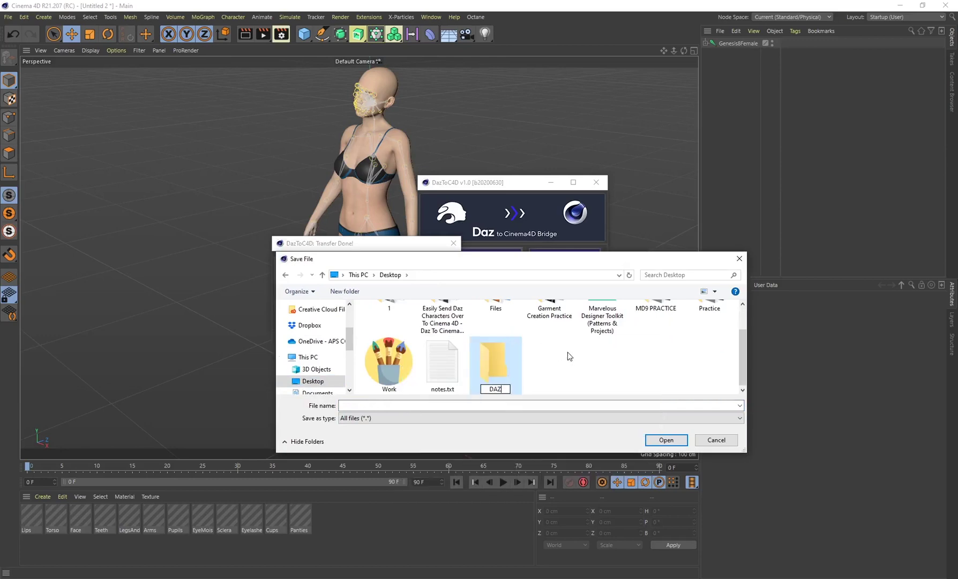
{"action": "type", "text": " GIRL"}
{"action": "left_click", "coordinate": [497, 369]}
{"action": "double_click", "coordinate": [498, 367]}
Step: Create a TEXTURES subfolder, save the scene in it as TEX, and dismiss the transfer dialog
{"action": "right_click", "coordinate": [408, 348]}
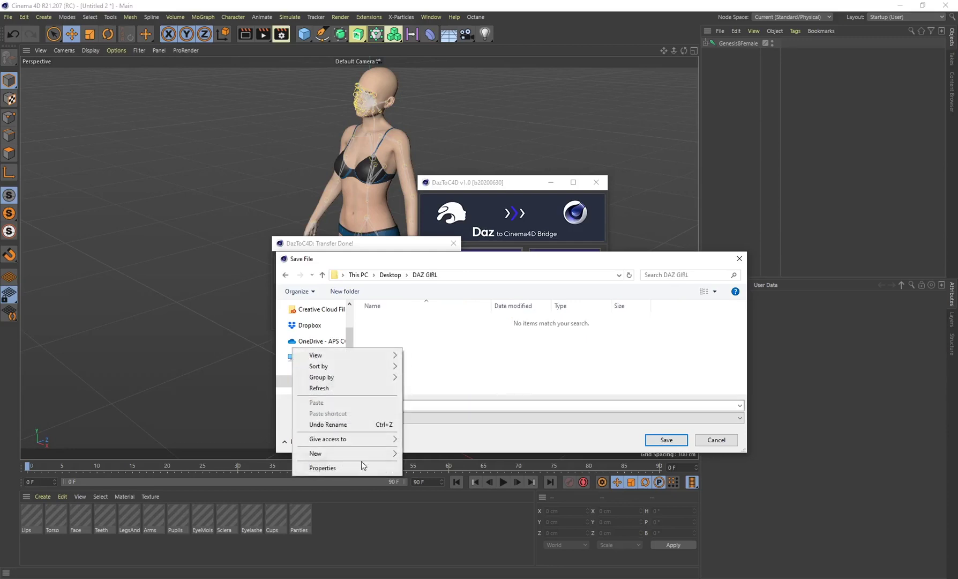
{"action": "left_click", "coordinate": [435, 454]}
{"action": "type", "text": "TEXTURES"}
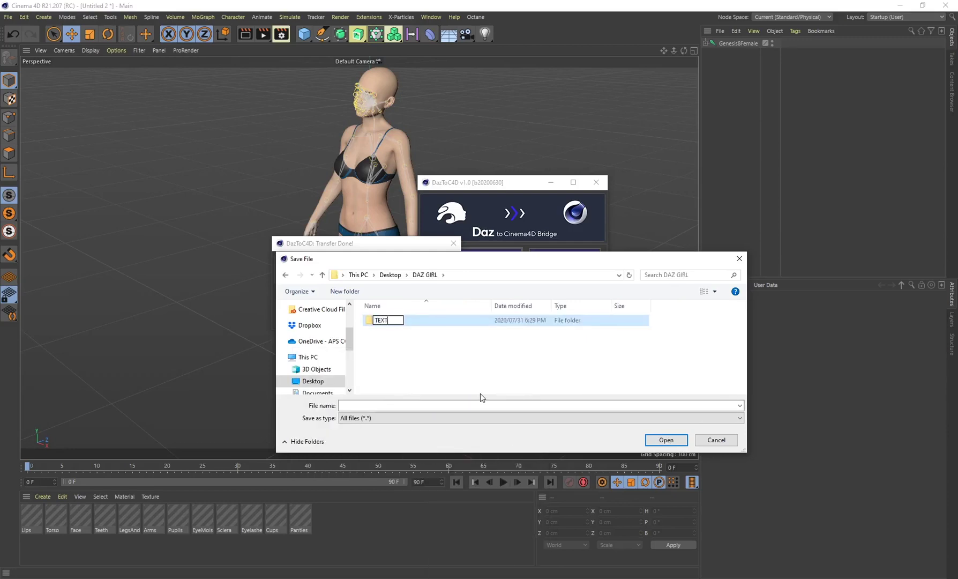
{"action": "double_click", "coordinate": [398, 325]}
{"action": "left_click", "coordinate": [357, 405]}
{"action": "type", "text": "TEX"}
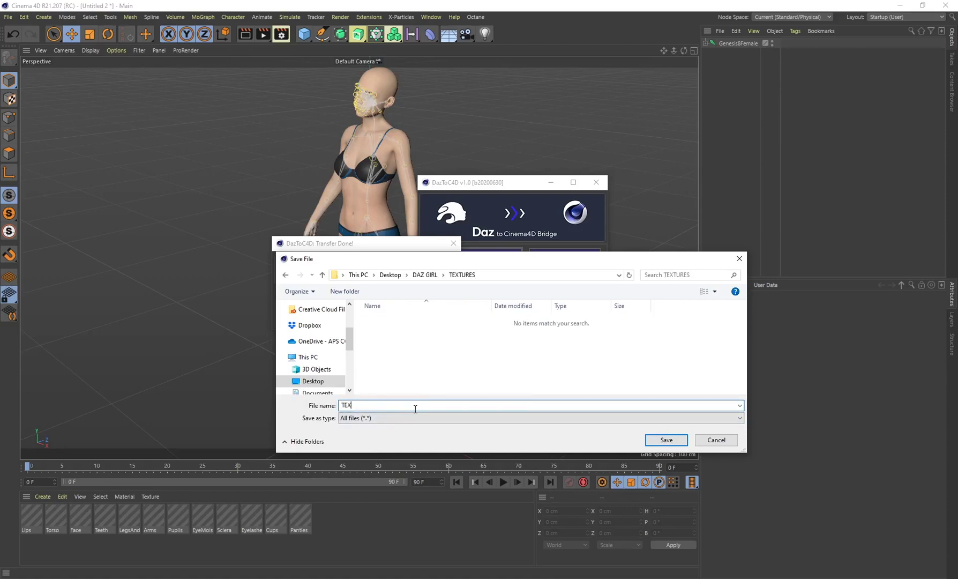
{"action": "left_click", "coordinate": [665, 442]}
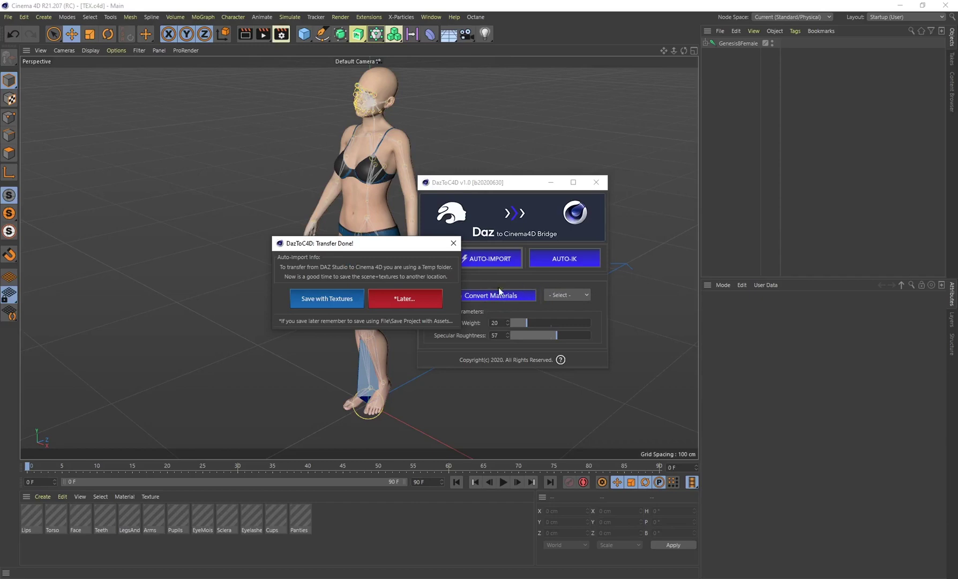
{"action": "left_click", "coordinate": [454, 243]}
Step: Convert the character's materials to Octane with the bridge, accepting that there is no undo, and close the bridge window
{"action": "left_click", "coordinate": [562, 295]}
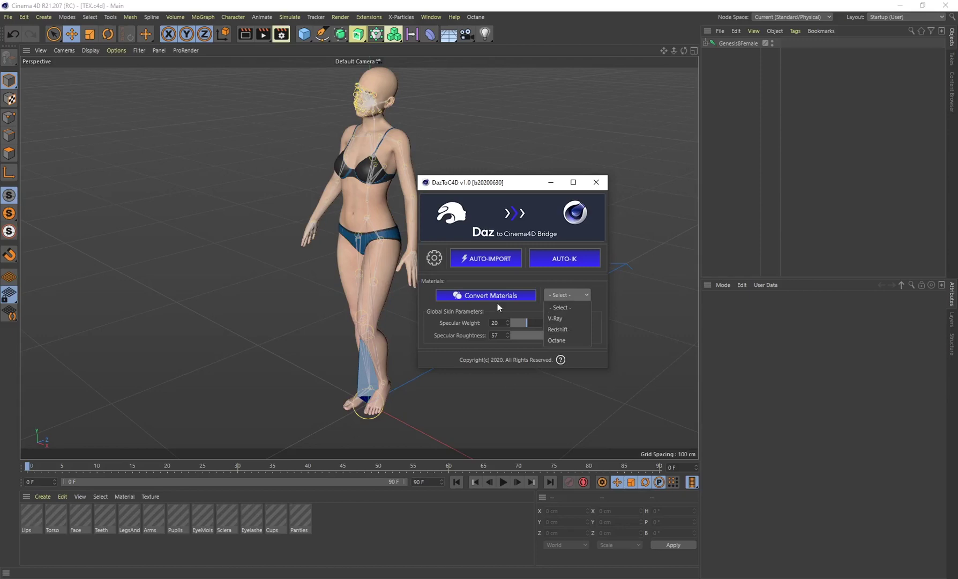
{"action": "left_click", "coordinate": [557, 341]}
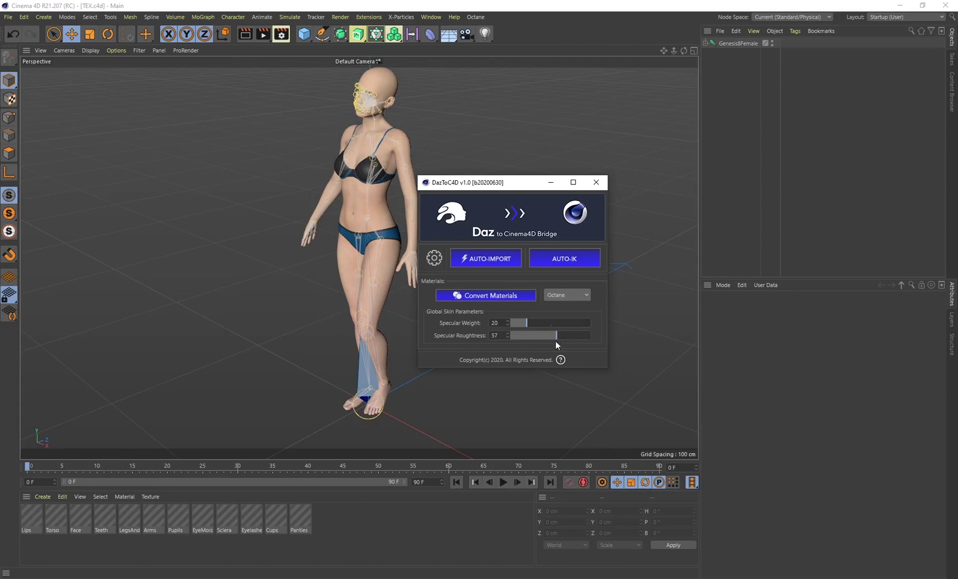
{"action": "left_click", "coordinate": [479, 296]}
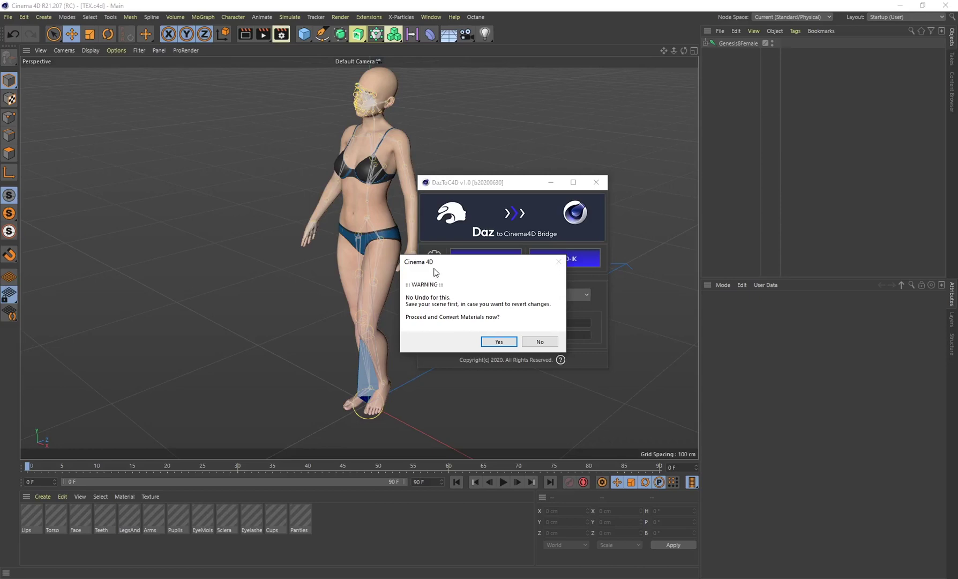
{"action": "left_click_drag", "start_coordinate": [427, 265], "coordinate": [408, 230]}
{"action": "left_click", "coordinate": [480, 308]}
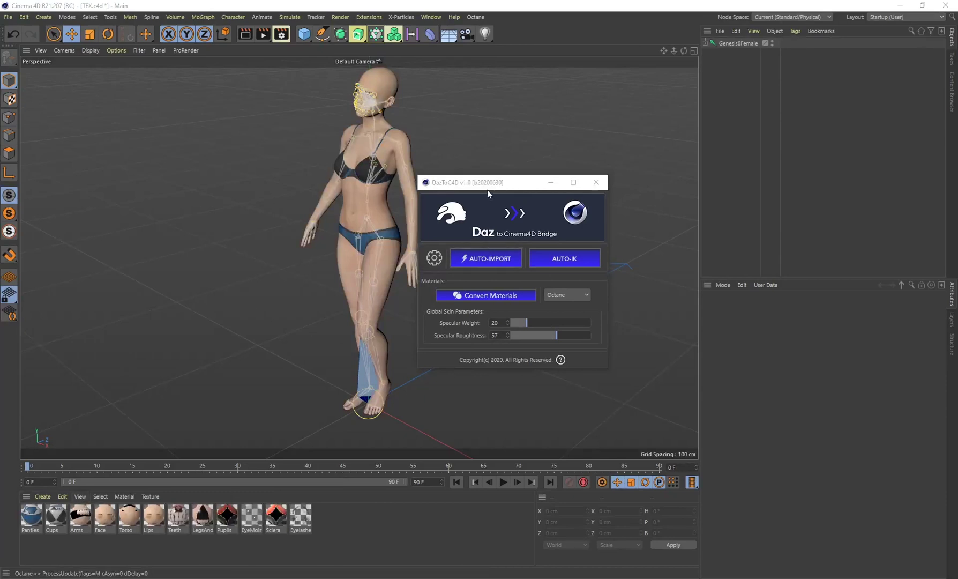
{"action": "left_click_drag", "start_coordinate": [507, 183], "coordinate": [527, 178]}
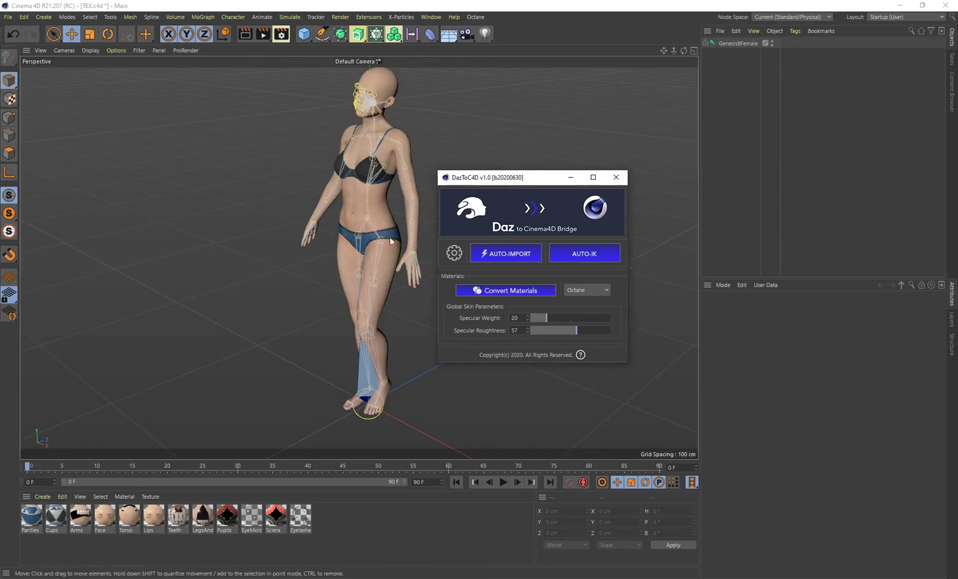
{"action": "scroll", "coordinate": [330, 114], "scroll_direction": "up", "scroll_amount": 4}
{"action": "left_click_drag", "start_coordinate": [350, 117], "coordinate": [385, 164], "text": "alt"}
{"action": "right_click_drag", "start_coordinate": [319, 134], "coordinate": [623, 142], "text": "alt"}
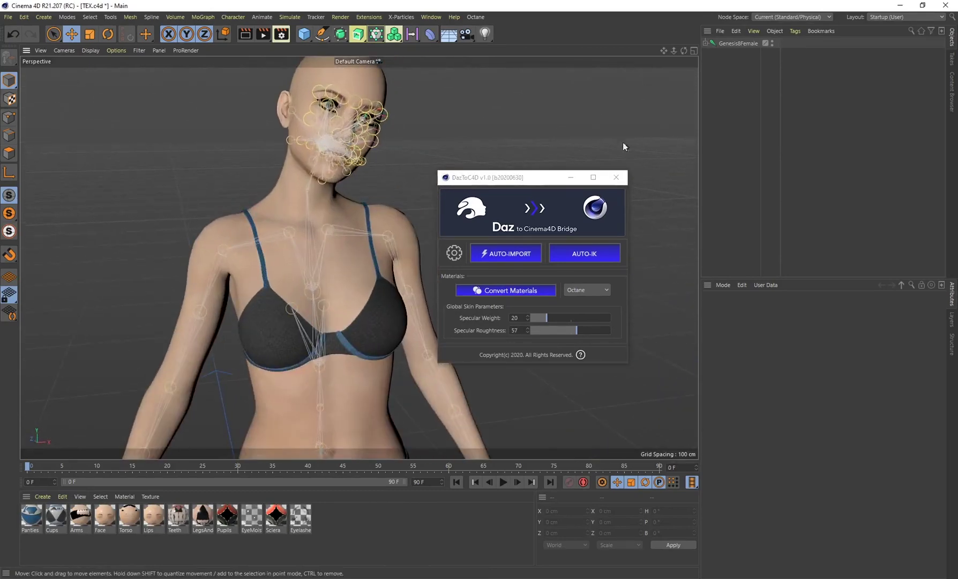
{"action": "left_click", "coordinate": [617, 177]}
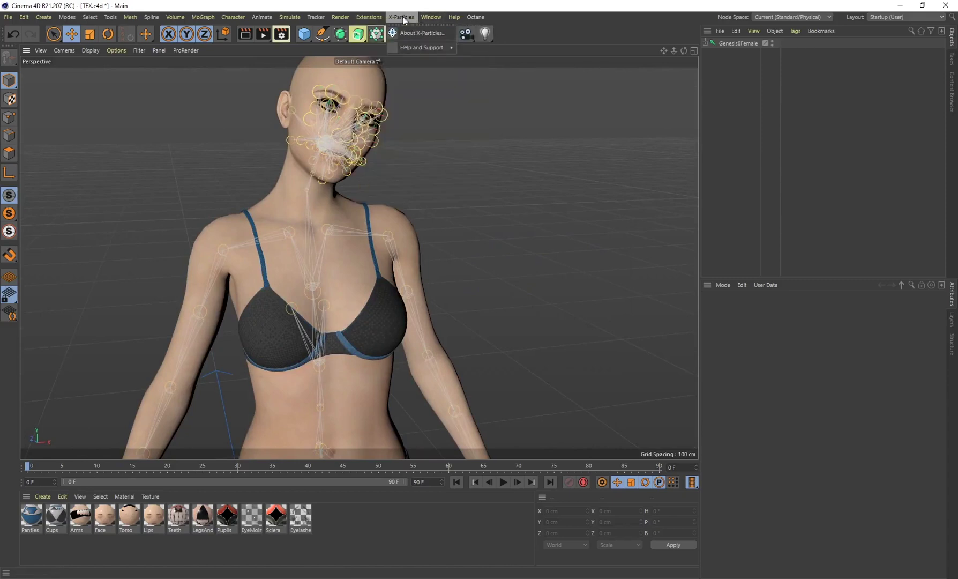
Step: Open the Octane Live Viewer and start rendering the scene beside the character
{"action": "left_click", "coordinate": [367, 17]}
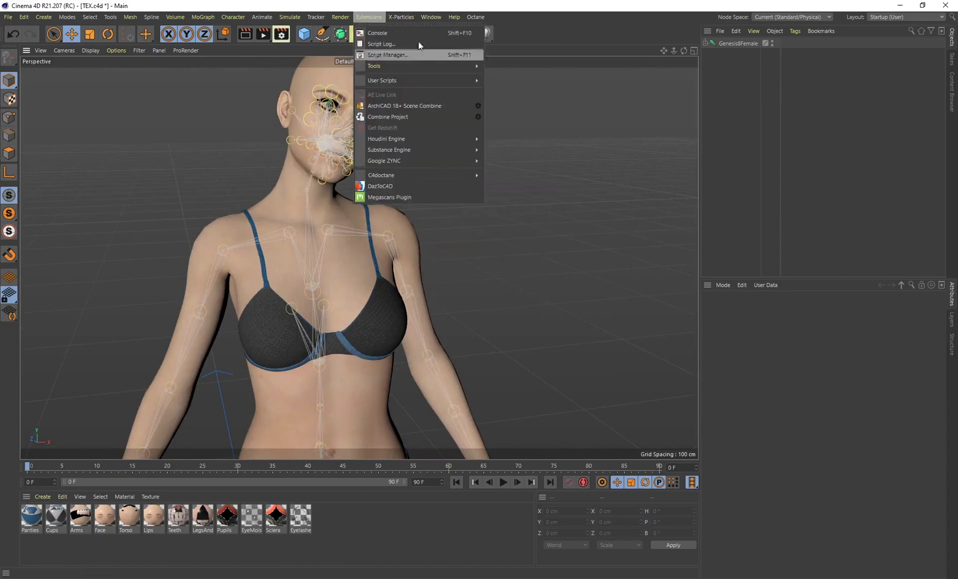
{"action": "mouse_move", "coordinate": [452, 175]}
{"action": "left_click", "coordinate": [515, 190]}
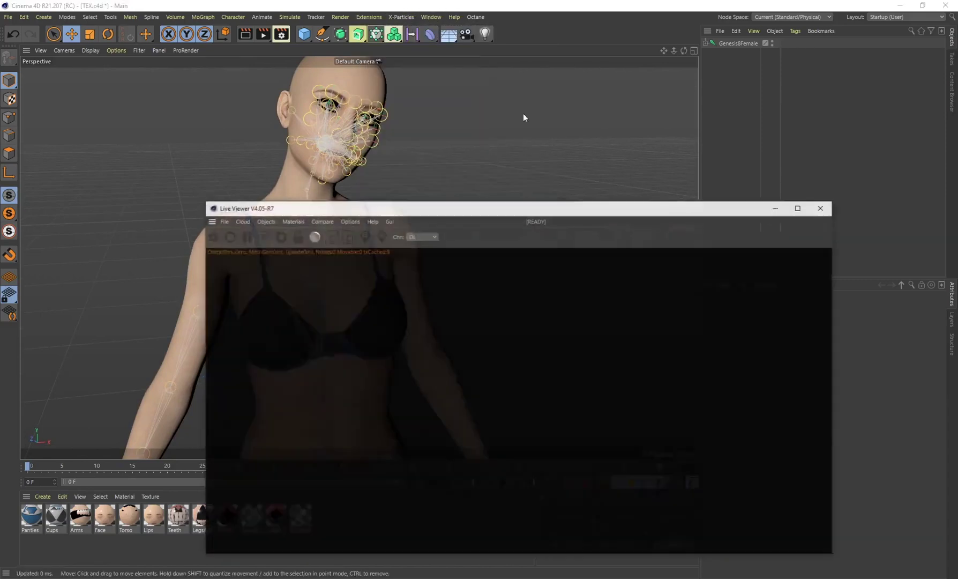
{"action": "left_click", "coordinate": [212, 236]}
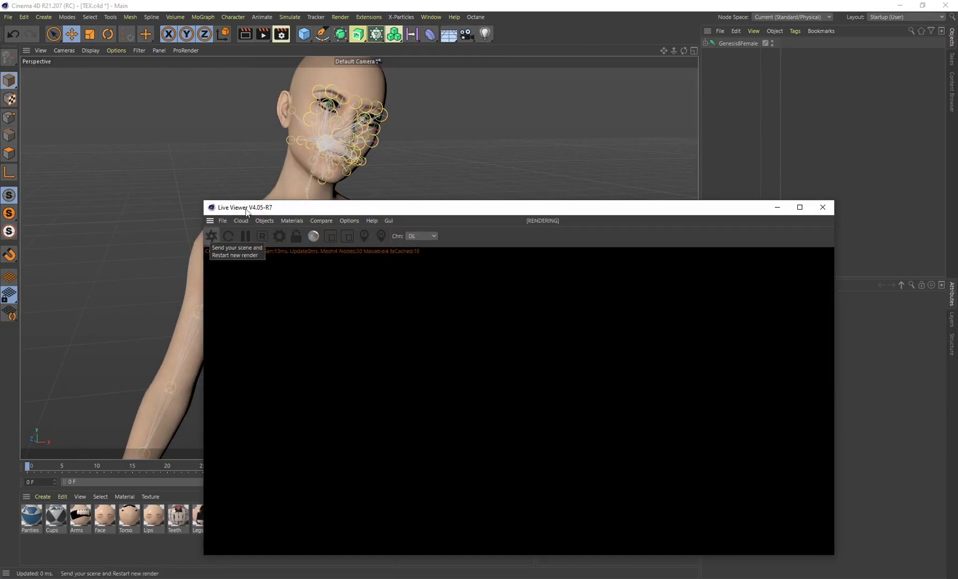
{"action": "left_click_drag", "start_coordinate": [249, 213], "coordinate": [341, 210]}
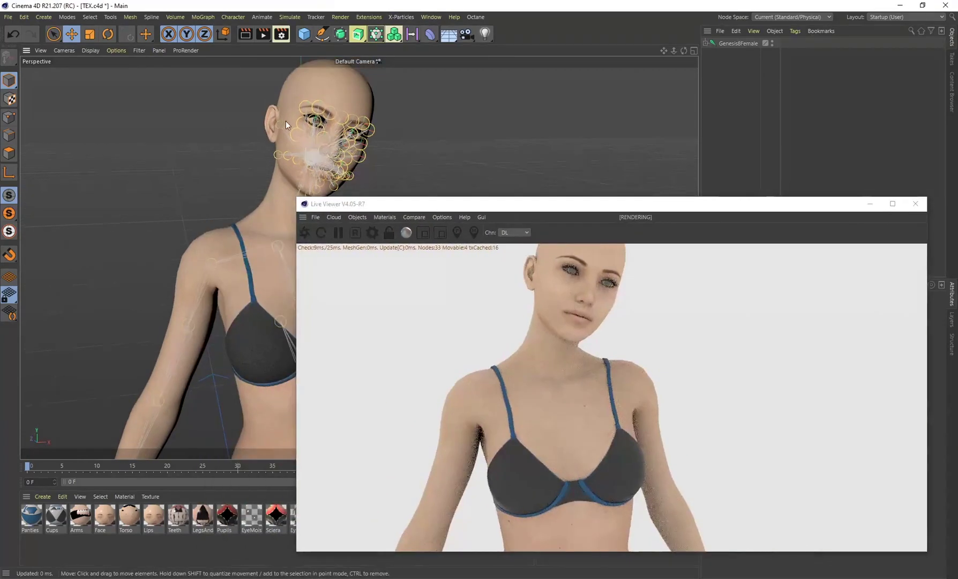
Step: Examine the character's face and eyes up close in the live Octane render
{"action": "scroll", "coordinate": [283, 183], "scroll_direction": "up", "scroll_amount": 8}
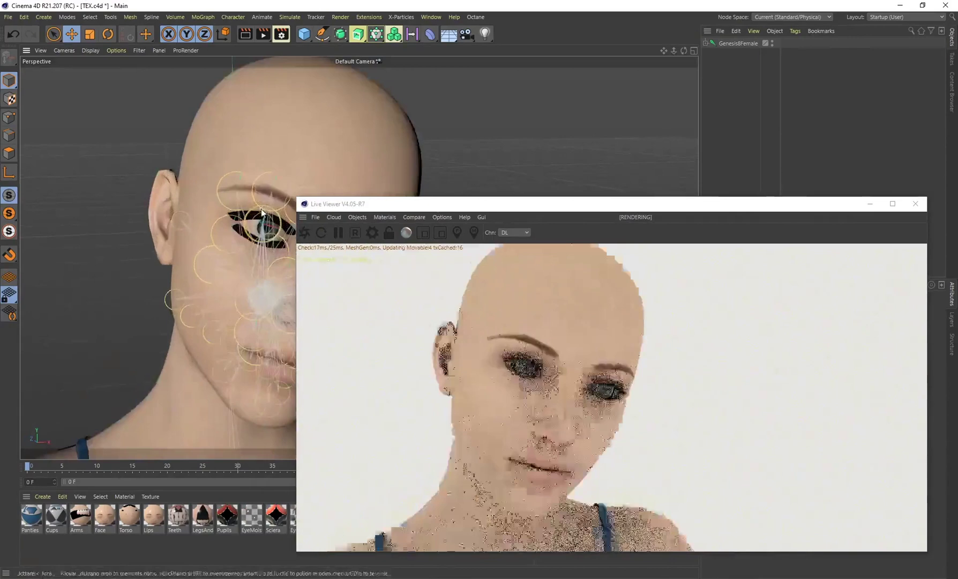
{"action": "scroll", "coordinate": [262, 213], "scroll_direction": "up", "scroll_amount": 4}
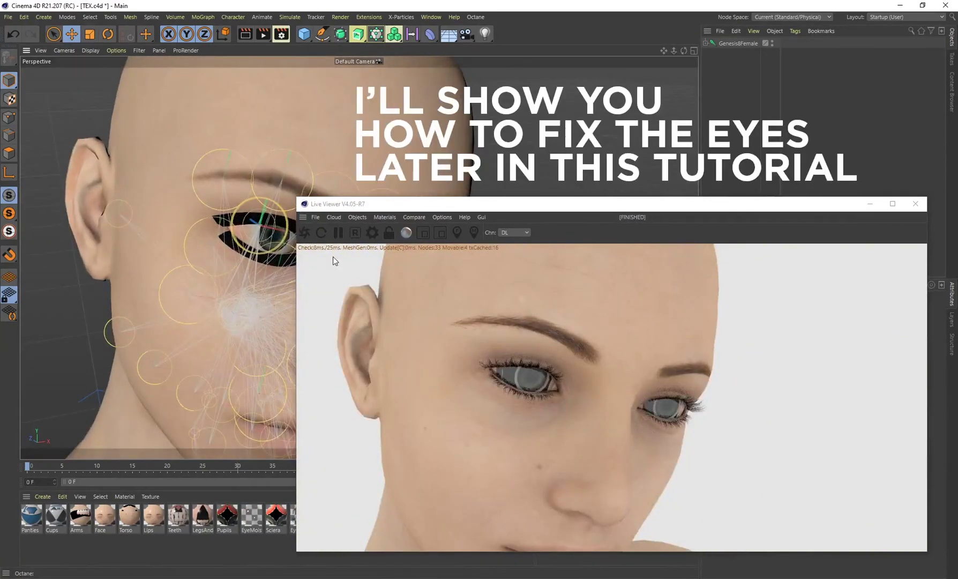
{"action": "scroll", "coordinate": [214, 249], "scroll_direction": "up", "scroll_amount": 2}
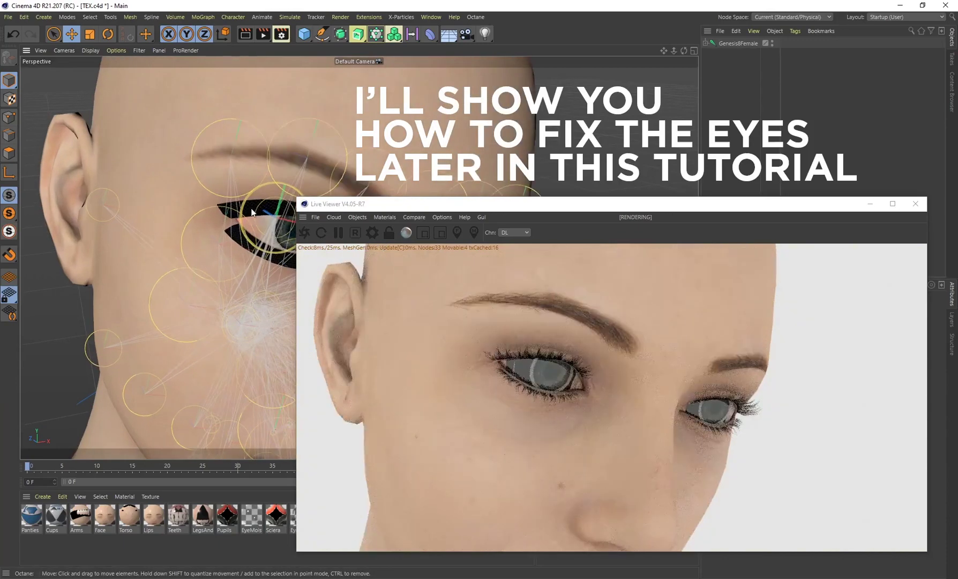
{"action": "middle_click_drag", "start_coordinate": [243, 208], "coordinate": [213, 210], "text": "alt"}
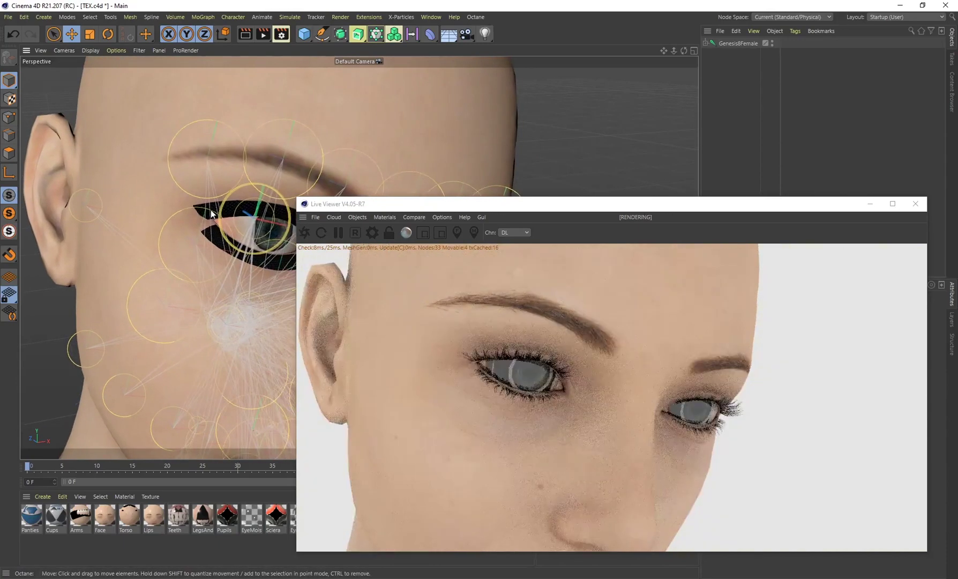
{"action": "scroll", "coordinate": [212, 215], "scroll_direction": "down", "scroll_amount": 1}
{"action": "mouse_move", "coordinate": [212, 214]}
{"action": "left_mouse_down", "text": "alt"}
{"action": "mouse_move", "coordinate": [242, 224]}
{"action": "mouse_move", "coordinate": [188, 224]}
{"action": "mouse_move", "coordinate": [209, 213]}
{"action": "left_mouse_up", "text": "alt"}
{"action": "scroll", "coordinate": [226, 217], "scroll_direction": "up", "scroll_amount": 3}
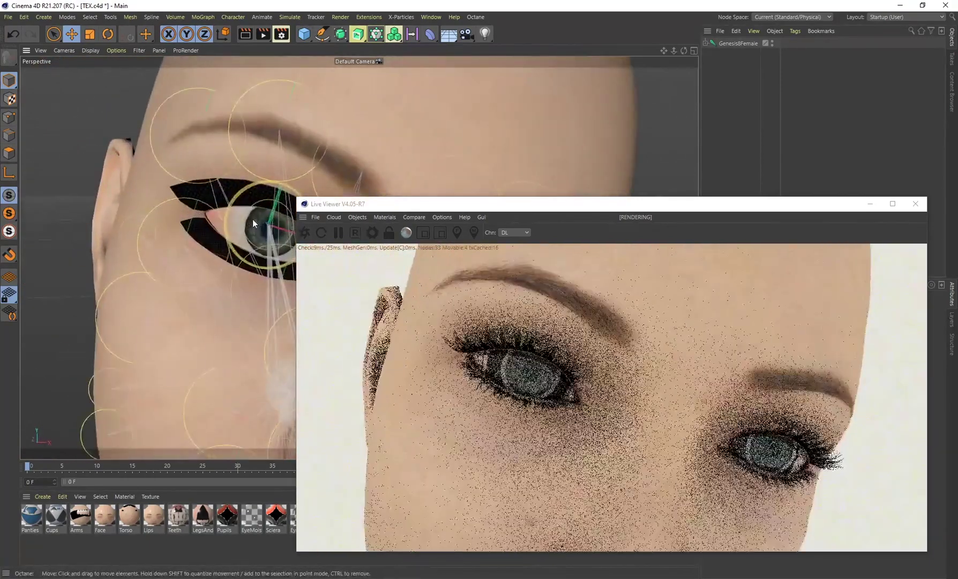
{"action": "scroll", "coordinate": [228, 218], "scroll_direction": "down", "scroll_amount": 1}
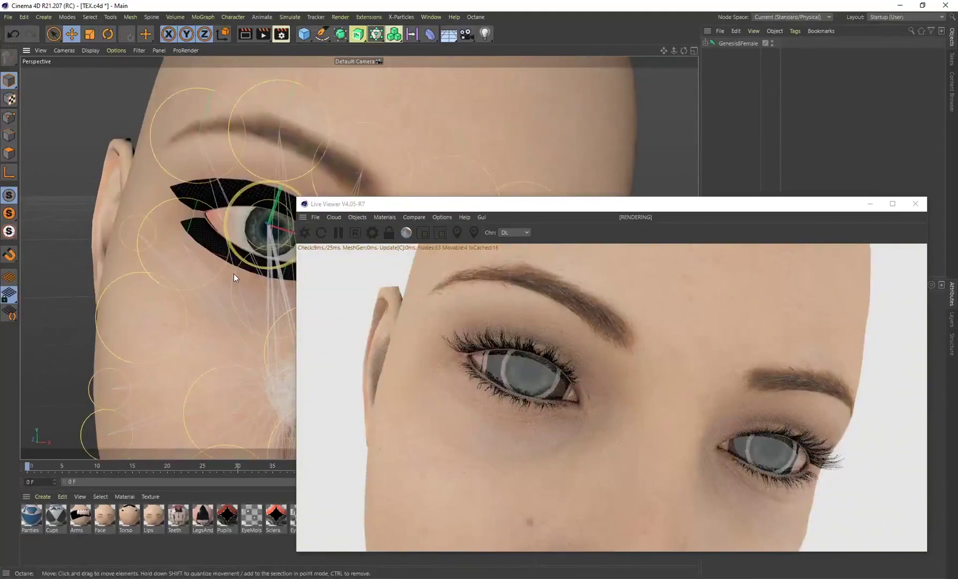
Step: Examine the whole figure from the front in the live Octane render, keeping the model visible beside it
{"action": "scroll", "coordinate": [237, 301], "scroll_direction": "down", "scroll_amount": 6}
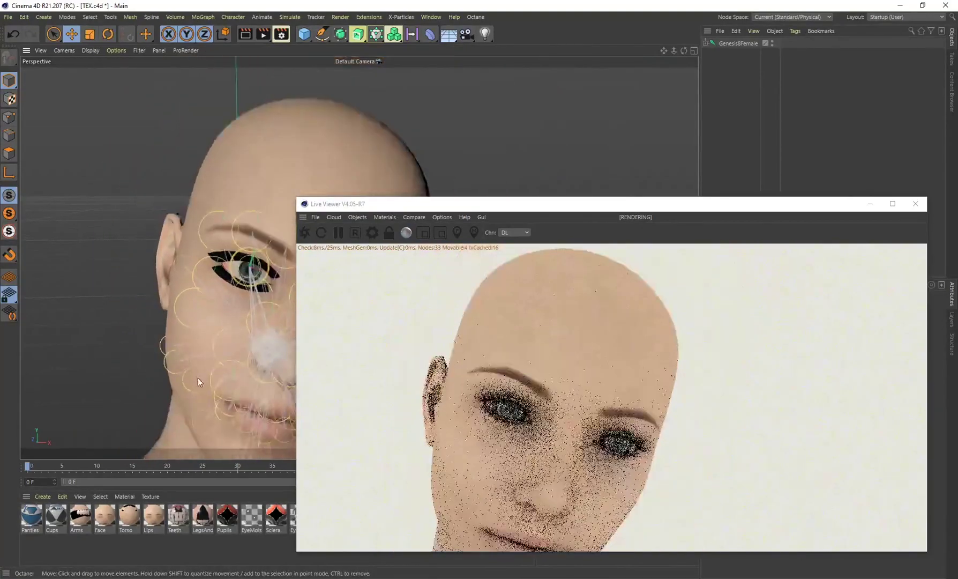
{"action": "left_click_drag", "start_coordinate": [198, 378], "coordinate": [224, 243], "text": "alt"}
{"action": "middle_click_drag", "start_coordinate": [198, 377], "coordinate": [224, 243], "text": "alt"}
{"action": "right_click_drag", "start_coordinate": [224, 243], "coordinate": [181, 343], "text": "alt"}
{"action": "middle_click_drag", "start_coordinate": [181, 343], "coordinate": [207, 302], "text": "alt"}
{"action": "left_click_drag", "start_coordinate": [207, 303], "coordinate": [212, 237], "text": "alt"}
{"action": "right_click_drag", "start_coordinate": [212, 236], "coordinate": [217, 333], "text": "alt"}
{"action": "left_click_drag", "start_coordinate": [216, 332], "coordinate": [225, 322], "text": "alt"}
{"action": "middle_click_drag", "start_coordinate": [225, 322], "coordinate": [229, 236], "text": "alt"}
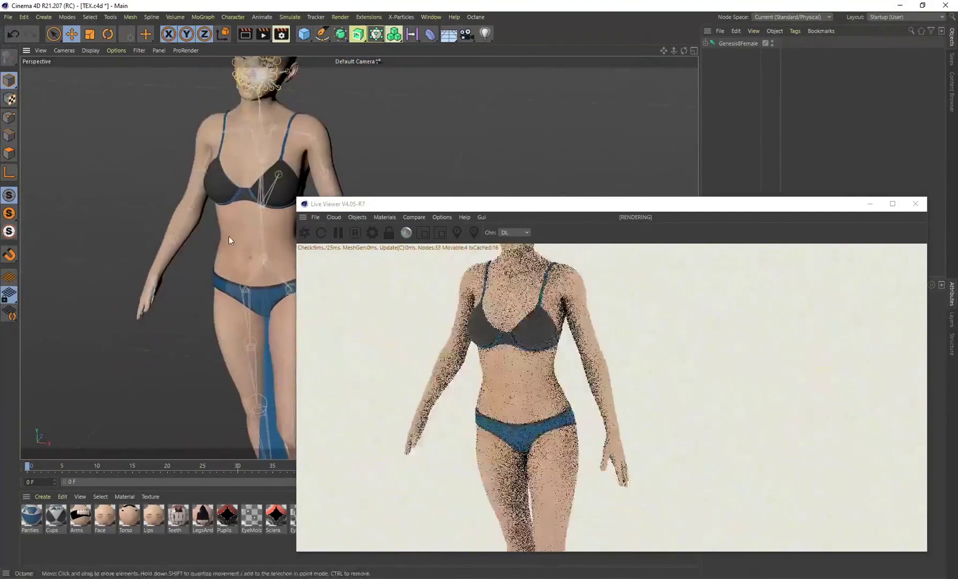
{"action": "right_click_drag", "start_coordinate": [228, 237], "coordinate": [217, 275], "text": "alt"}
{"action": "left_click_drag", "start_coordinate": [217, 278], "coordinate": [252, 242], "text": "alt"}
{"action": "left_click_drag", "start_coordinate": [455, 204], "coordinate": [545, 179]}
{"action": "left_click_drag", "start_coordinate": [290, 256], "coordinate": [313, 272], "text": "alt"}
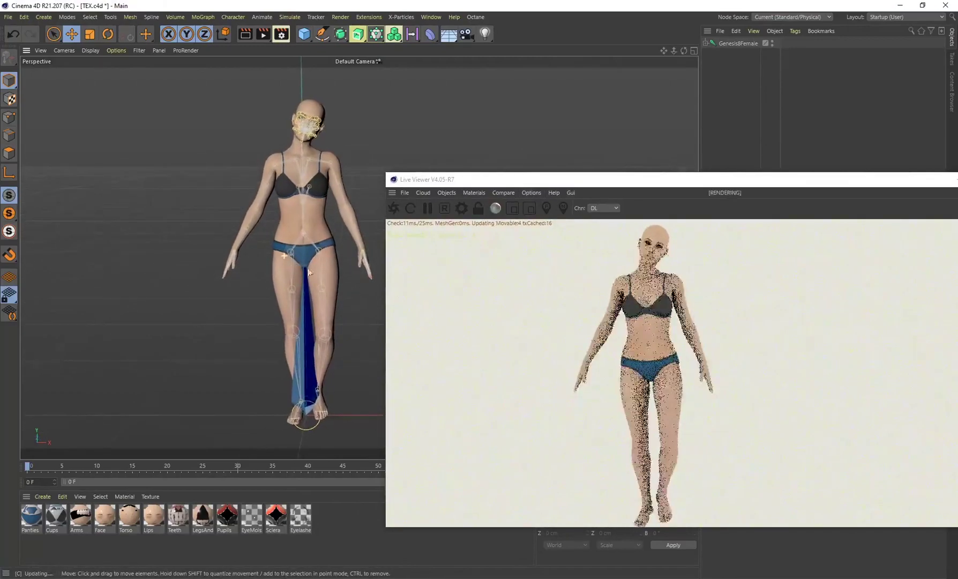
Step: Create a new project and auto-import the Genesis 8 Female into it with DazToC4D, skipping the save with textures
{"action": "left_click", "coordinate": [9, 17]}
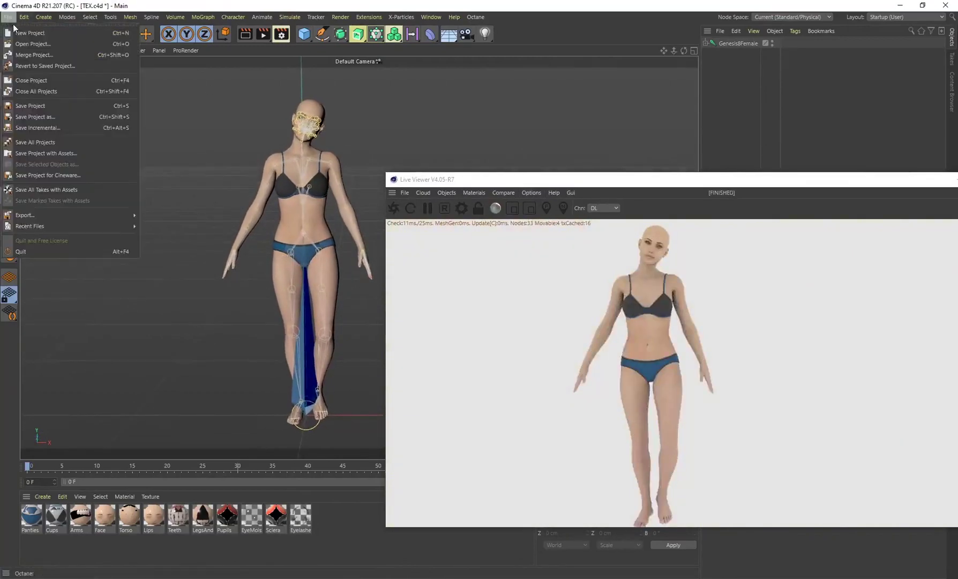
{"action": "left_click", "coordinate": [27, 27]}
{"action": "left_click", "coordinate": [402, 16]}
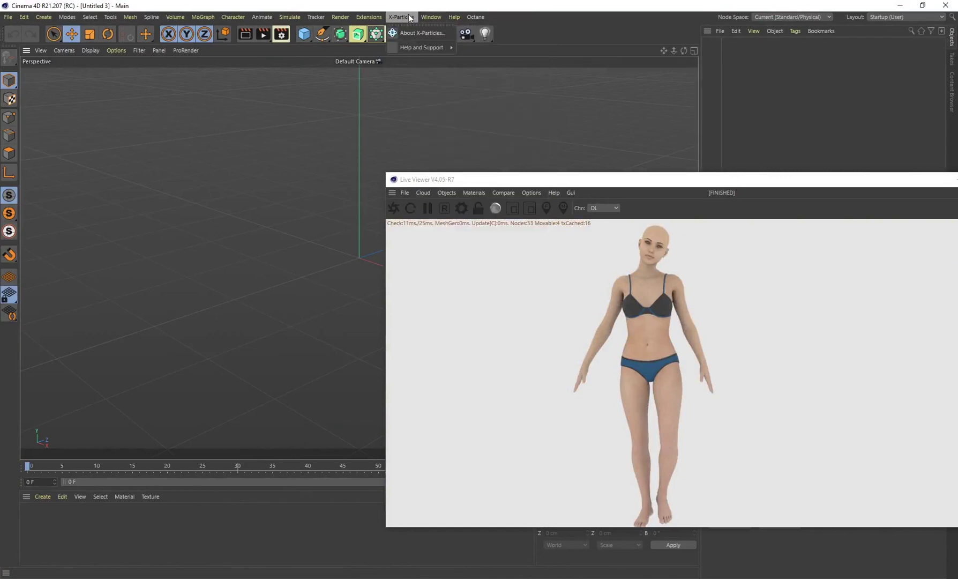
{"action": "mouse_move", "coordinate": [381, 18]}
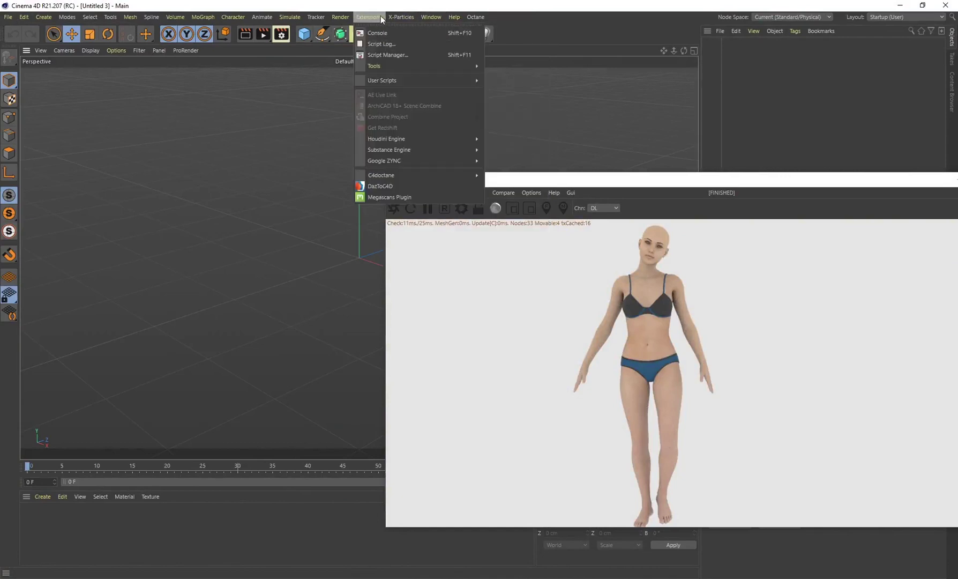
{"action": "left_click", "coordinate": [390, 188]}
{"action": "left_click_drag", "start_coordinate": [468, 185], "coordinate": [219, 134]}
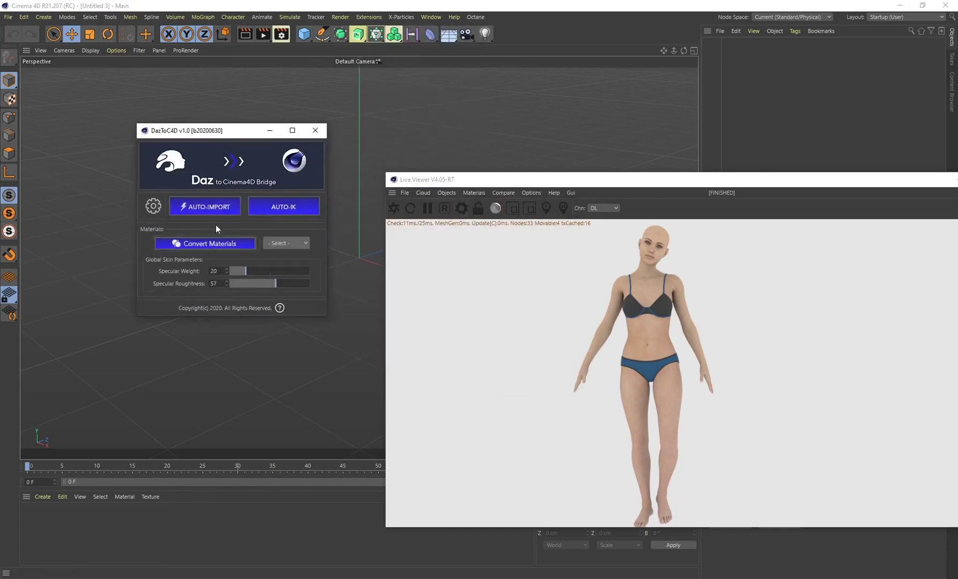
{"action": "left_click", "coordinate": [213, 206]}
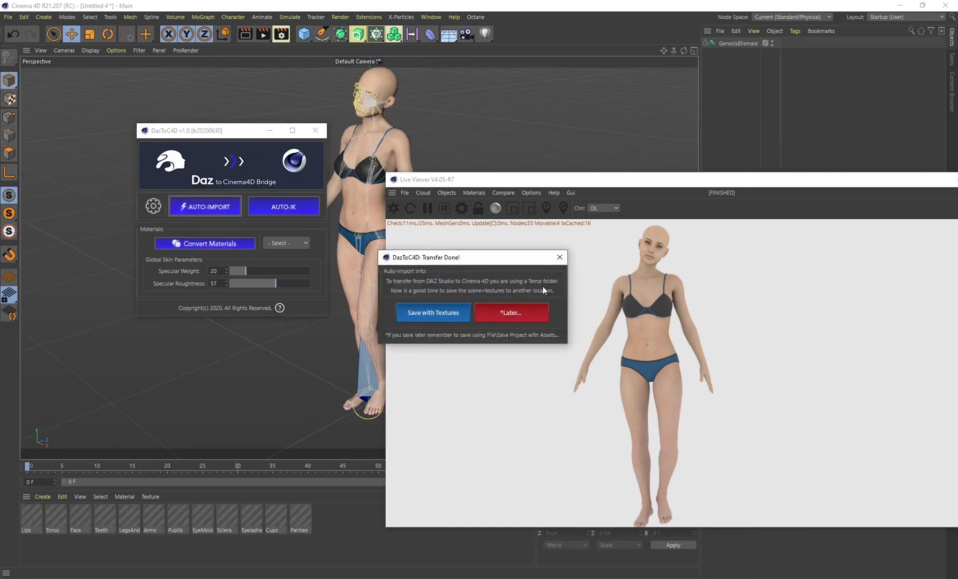
{"action": "left_click", "coordinate": [559, 257]}
Step: Reset the character's pose, build its Auto-IK rig with DazToC4D, and close the bridge window
{"action": "left_click", "coordinate": [279, 208]}
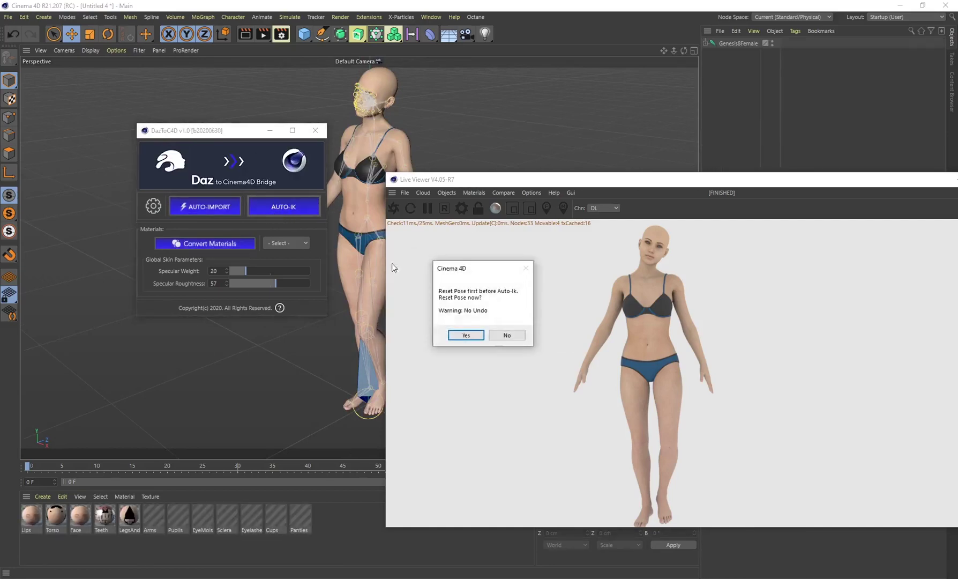
{"action": "left_click", "coordinate": [459, 335]}
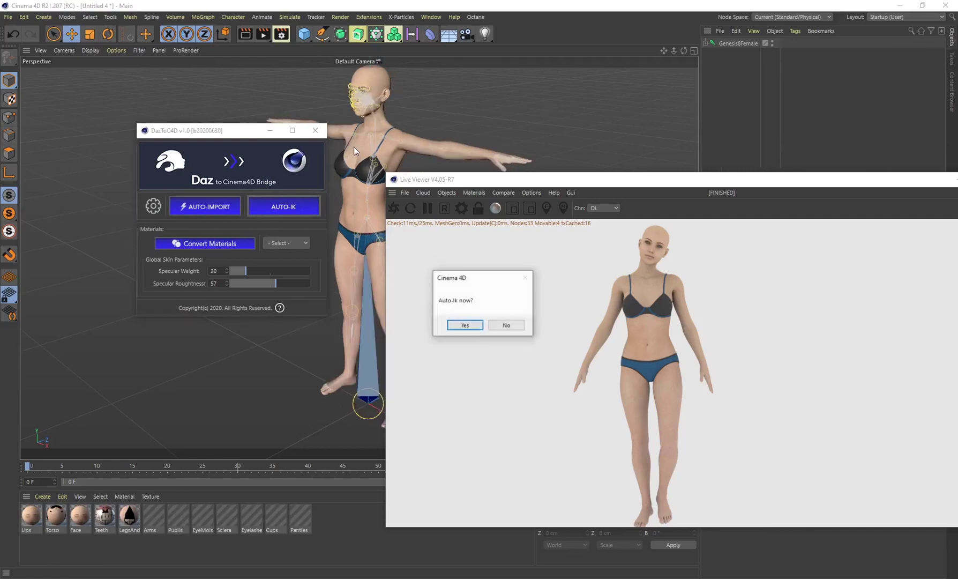
{"action": "left_click", "coordinate": [464, 325]}
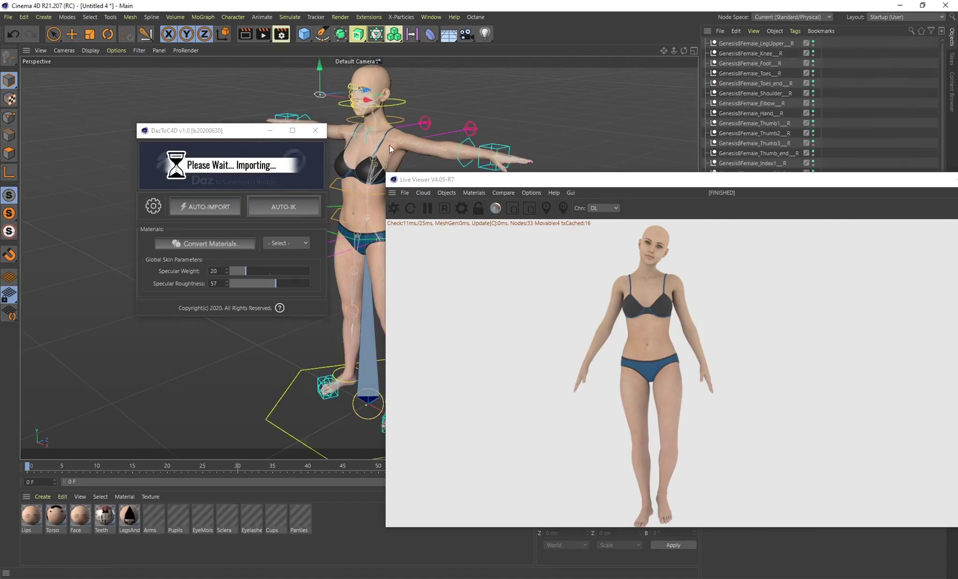
{"action": "left_click", "coordinate": [316, 131]}
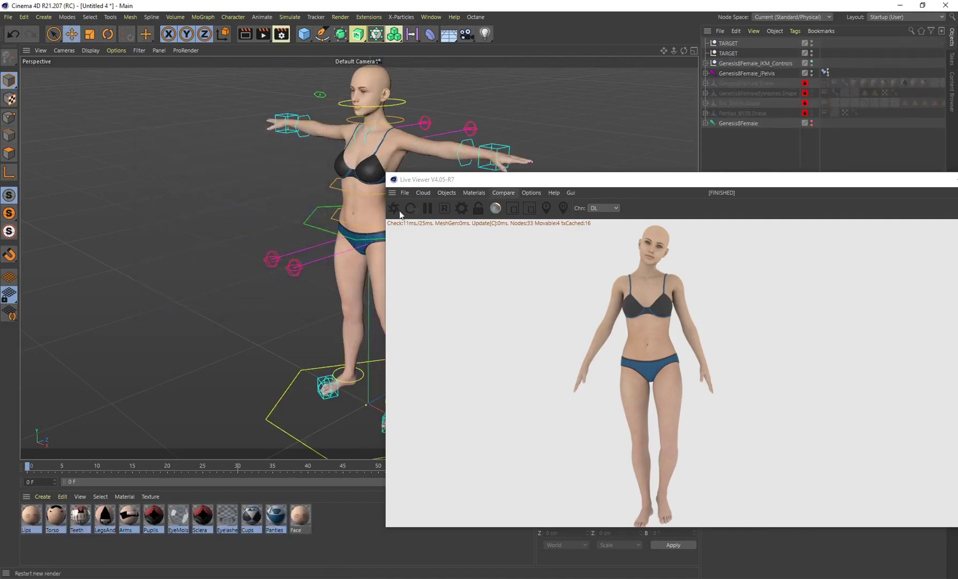
Step: Pause the Octane render and close the Live Viewer
{"action": "left_click", "coordinate": [428, 209]}
{"action": "left_click_drag", "start_coordinate": [531, 179], "coordinate": [195, 189]}
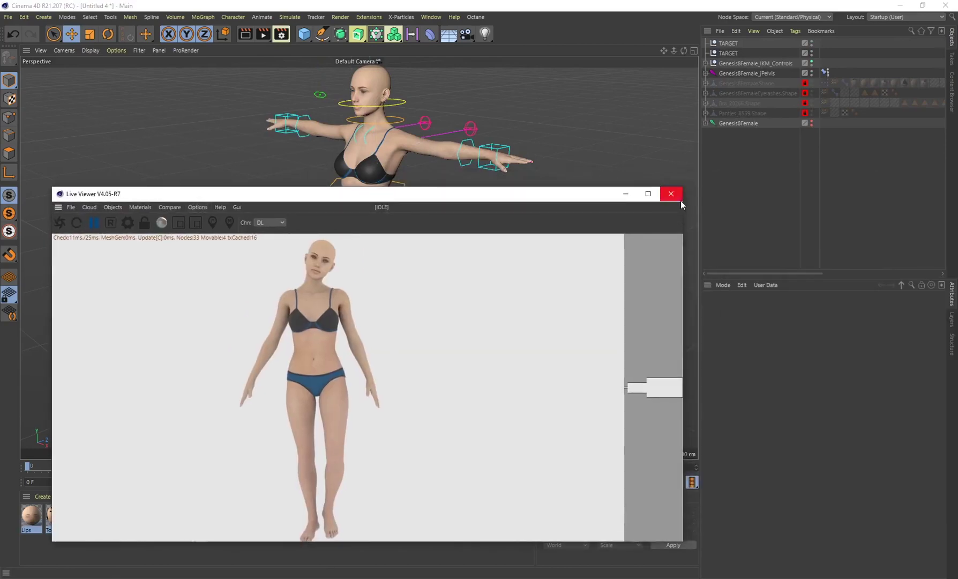
{"action": "left_click", "coordinate": [674, 193]}
Step: Lower the left hand's IK control beside the hip, moving it about -34 cm in X and -44 cm in Y
{"action": "left_click_drag", "start_coordinate": [371, 215], "coordinate": [525, 209], "text": "alt"}
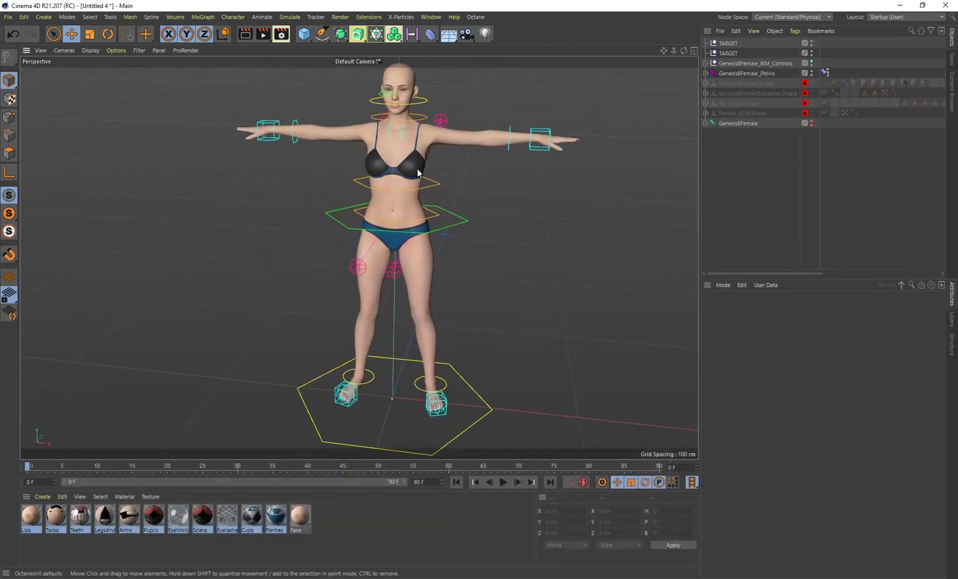
{"action": "scroll", "coordinate": [418, 173], "scroll_direction": "up", "scroll_amount": 6}
{"action": "left_click", "coordinate": [455, 135]}
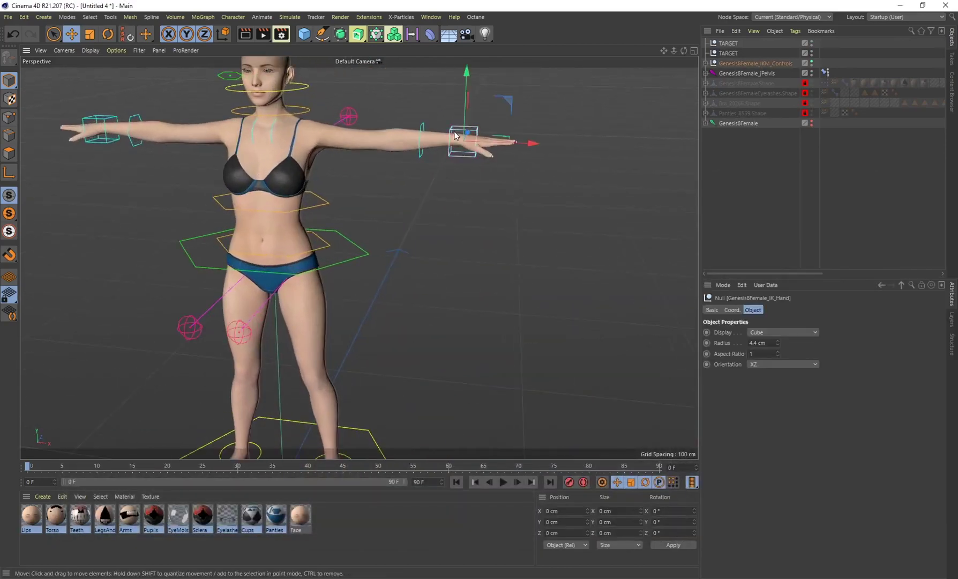
{"action": "middle_click_drag", "start_coordinate": [456, 137], "coordinate": [483, 136], "text": "alt"}
{"action": "left_click_drag", "start_coordinate": [494, 78], "coordinate": [424, 289]}
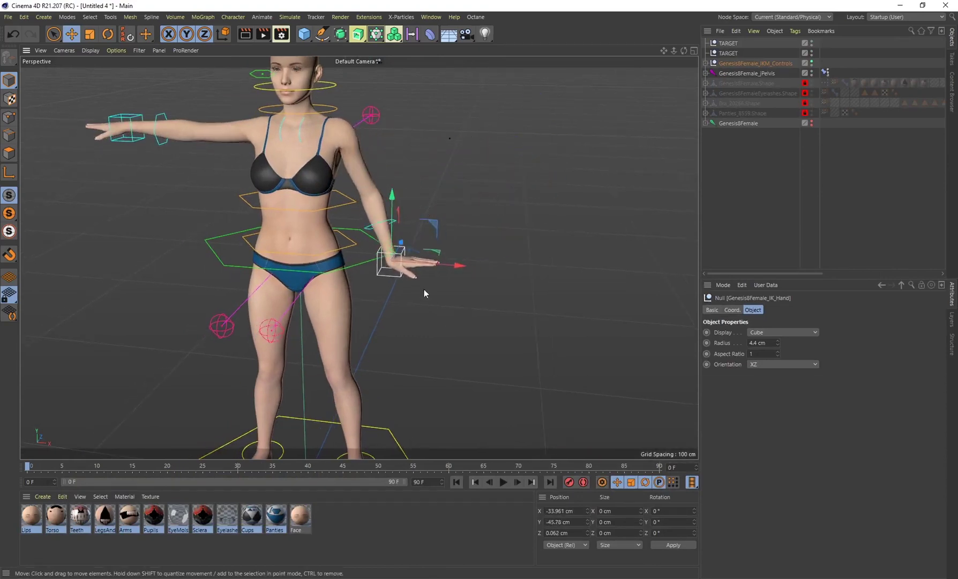
Step: Bend the tip joint of the left thumb (jThumb3) to a pitch of about -63°
{"action": "scroll", "coordinate": [424, 289], "scroll_direction": "up", "scroll_amount": 8}
{"action": "left_click", "coordinate": [406, 285]}
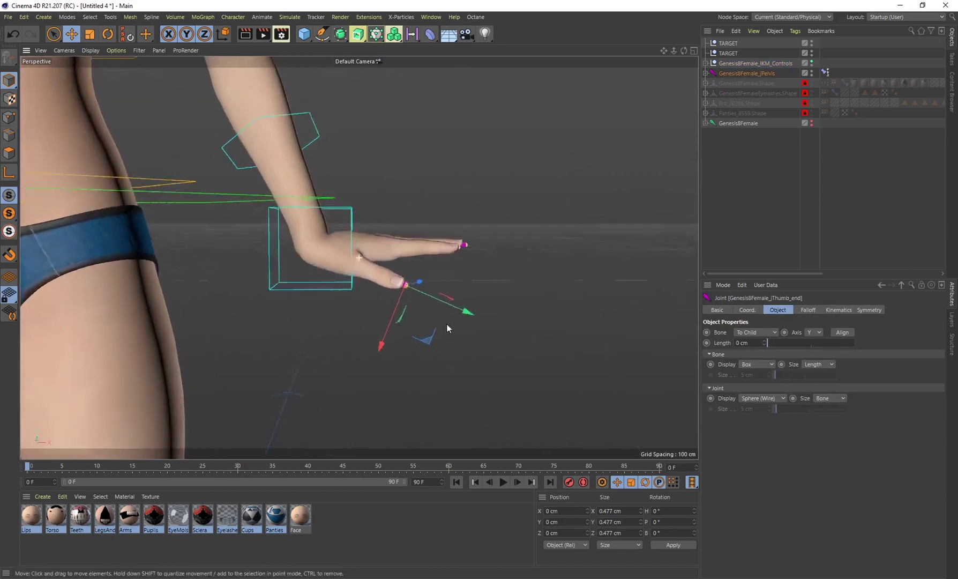
{"action": "left_click_drag", "start_coordinate": [447, 328], "coordinate": [379, 343], "text": "alt"}
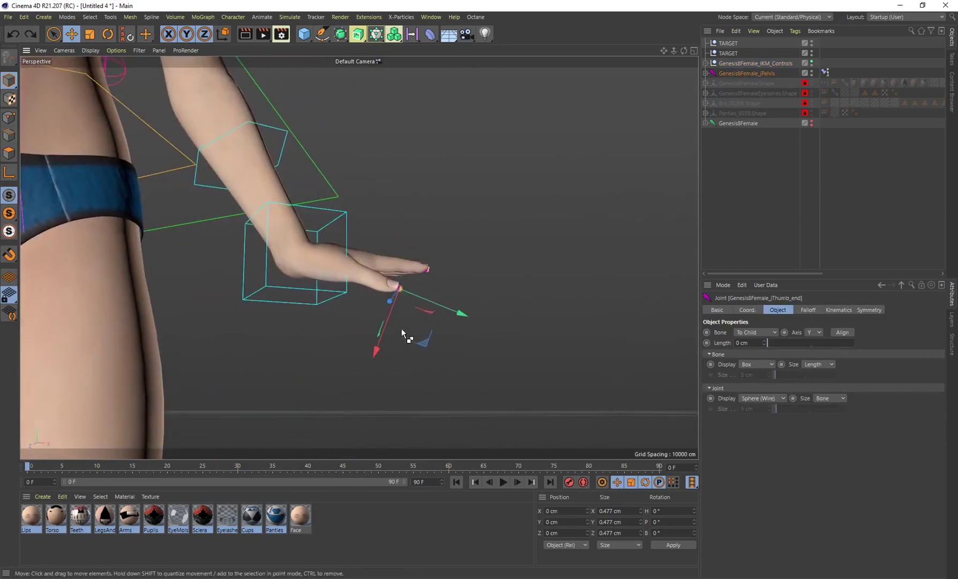
{"action": "key", "text": "r"}
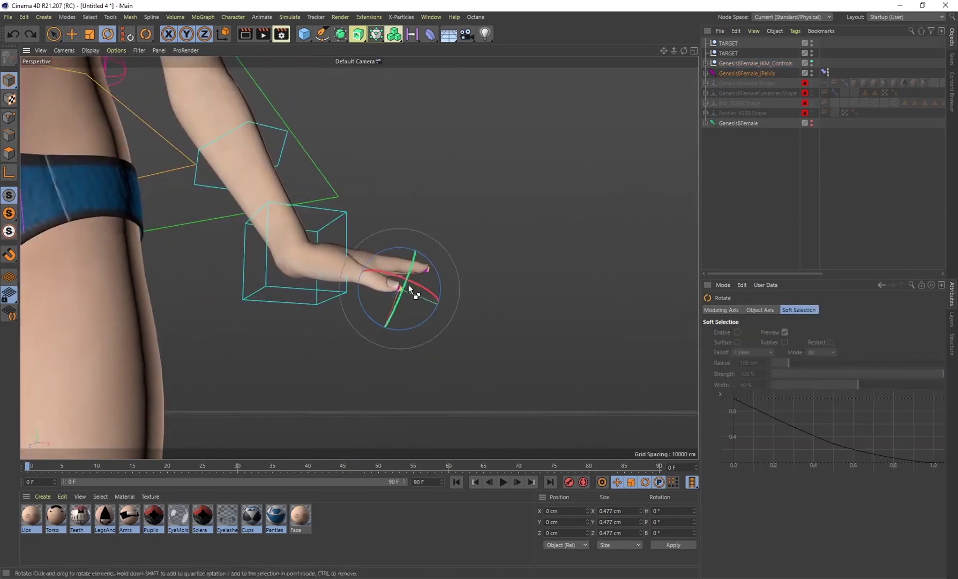
{"action": "left_click", "coordinate": [399, 286]}
{"action": "mouse_move", "coordinate": [403, 282]}
{"action": "left_mouse_down"}
{"action": "mouse_move", "coordinate": [434, 300]}
{"action": "mouse_move", "coordinate": [416, 301]}
{"action": "mouse_move", "coordinate": [412, 245]}
{"action": "mouse_move", "coordinate": [308, 216]}
{"action": "mouse_move", "coordinate": [430, 312]}
{"action": "mouse_move", "coordinate": [386, 291]}
{"action": "mouse_move", "coordinate": [399, 280]}
{"action": "mouse_move", "coordinate": [389, 270]}
{"action": "left_mouse_up"}
{"action": "scroll", "coordinate": [296, 178], "scroll_direction": "down", "scroll_amount": 10}
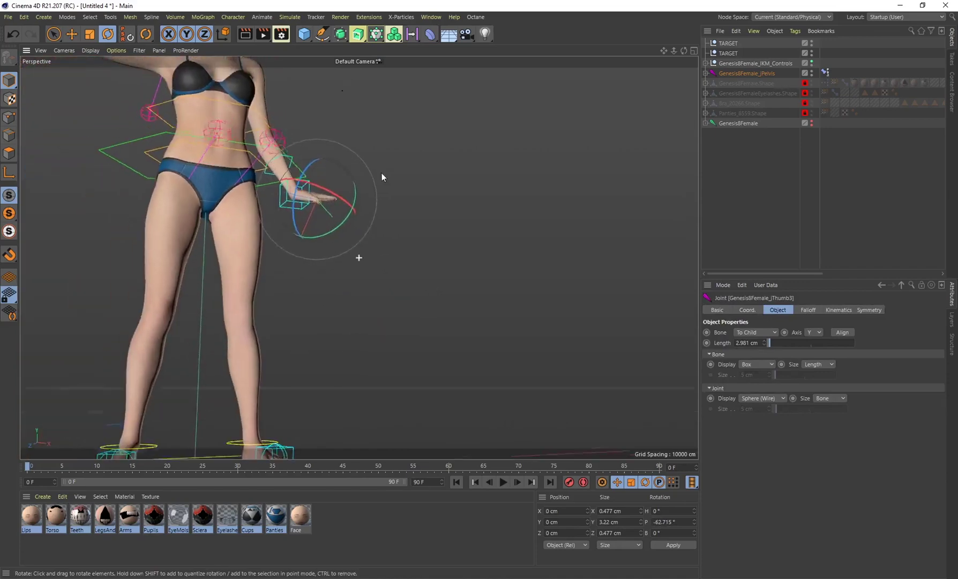
Step: Lower the pelvis control to about Y -8.5 cm so the character's knees bend
{"action": "left_click_drag", "start_coordinate": [365, 228], "coordinate": [209, 221], "text": "alt"}
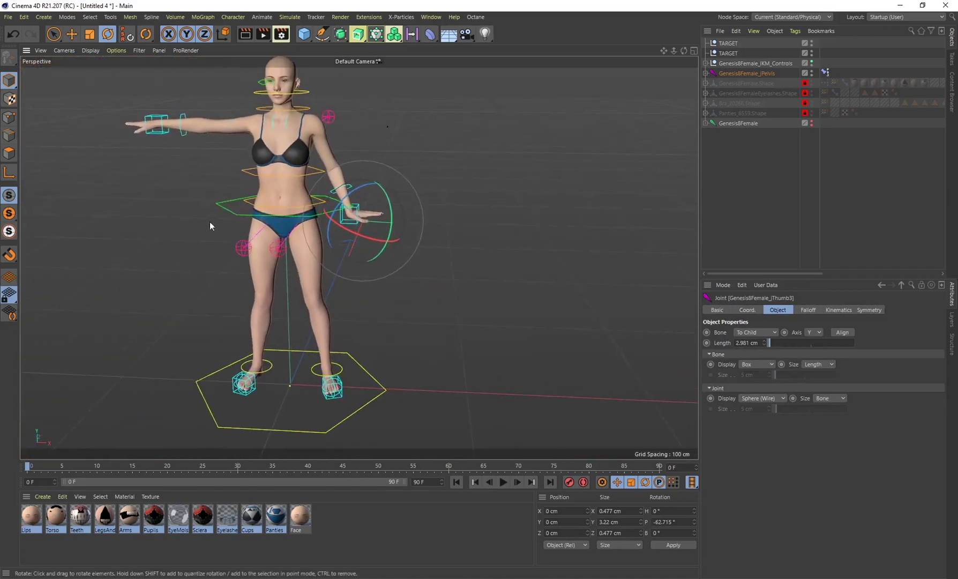
{"action": "left_click", "coordinate": [231, 215]}
{"action": "left_click_drag", "start_coordinate": [413, 291], "coordinate": [445, 271], "text": "alt"}
{"action": "key", "text": "e"}
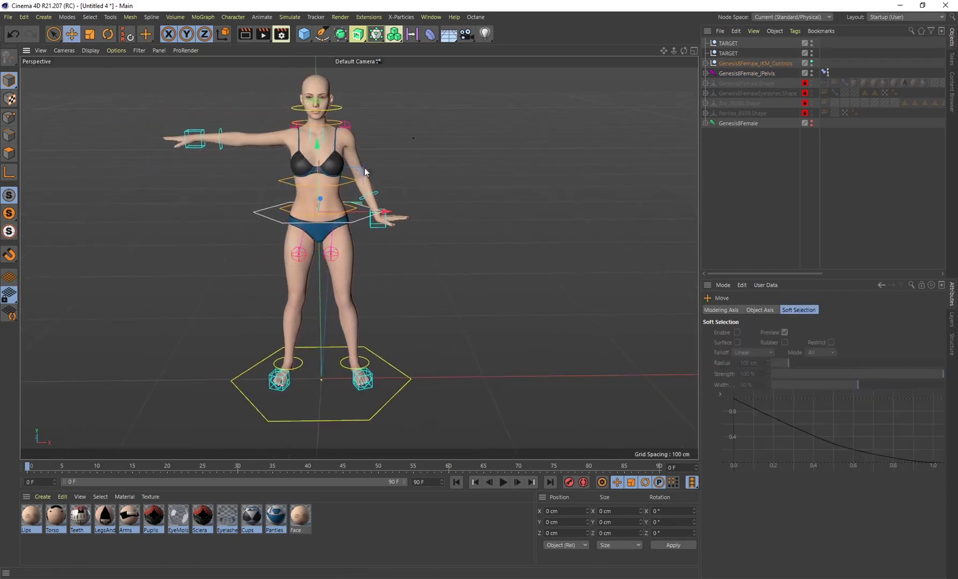
{"action": "left_click_drag", "start_coordinate": [316, 154], "coordinate": [312, 133]}
{"action": "left_click_drag", "start_coordinate": [315, 15], "coordinate": [318, 168]}
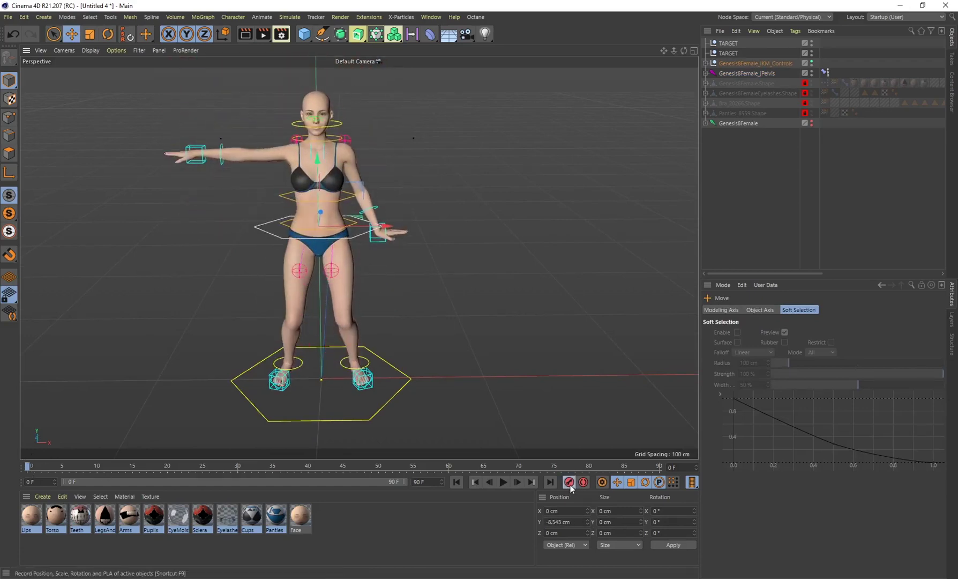
Step: Keyframe the lowered pelvis control at frame 0, and keyframe it raised to about Y 123 cm at frame 90
{"action": "key", "text": "shift+g"}
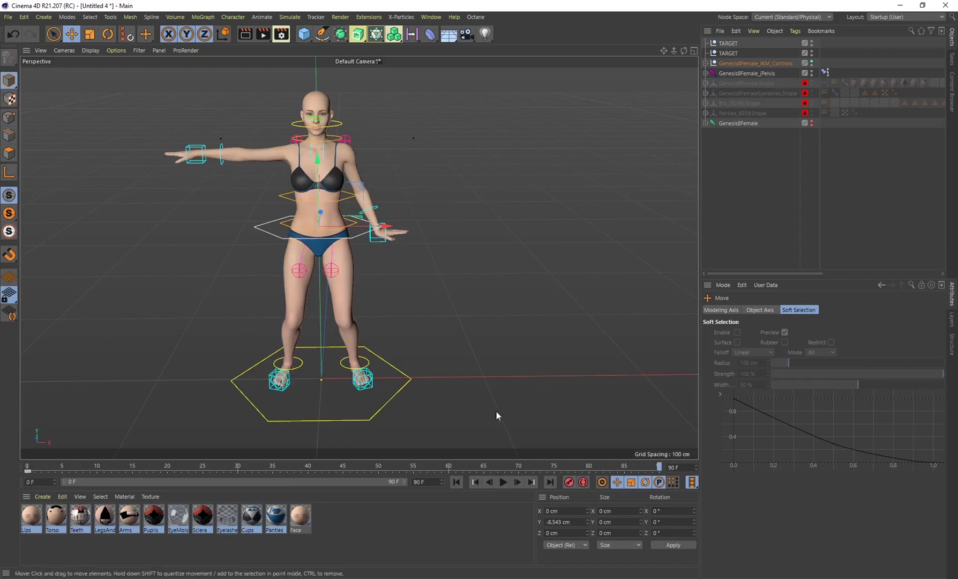
{"action": "left_click_drag", "start_coordinate": [319, 172], "coordinate": [318, 2]}
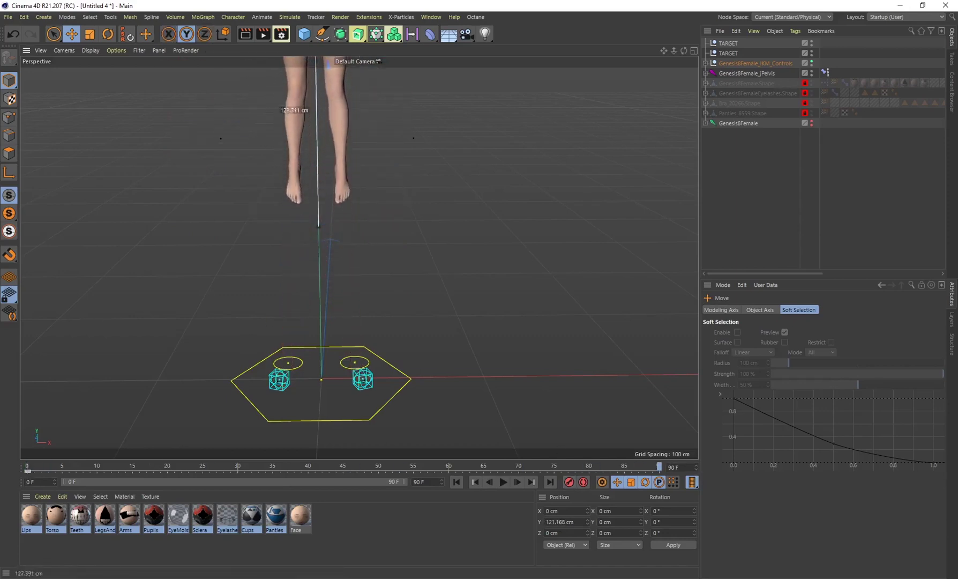
{"action": "middle_click_drag", "start_coordinate": [409, 218], "coordinate": [425, 268], "text": "alt"}
{"action": "scroll", "coordinate": [425, 269], "scroll_direction": "down", "scroll_amount": 2}
{"action": "mouse_move", "coordinate": [425, 269]}
{"action": "left_mouse_down", "text": "alt"}
{"action": "mouse_move", "coordinate": [447, 225]}
{"action": "mouse_move", "coordinate": [410, 279]}
{"action": "left_mouse_up", "text": "alt"}
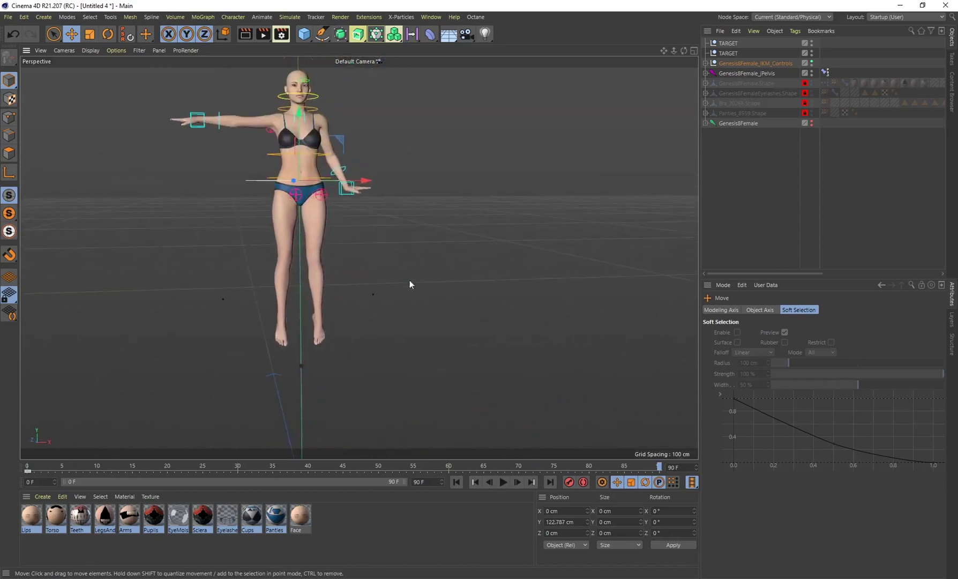
Step: Play back the pelvis animation from frame 0, stop it, and return to frame 0
{"action": "left_click_drag", "start_coordinate": [661, 470], "coordinate": [28, 467]}
{"action": "left_click", "coordinate": [507, 483]}
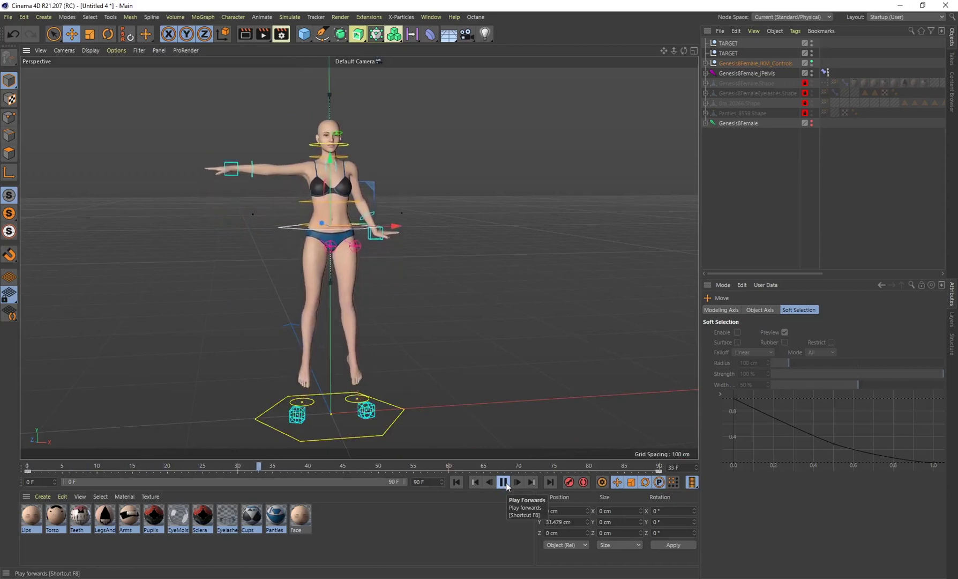
{"action": "left_click", "coordinate": [505, 482]}
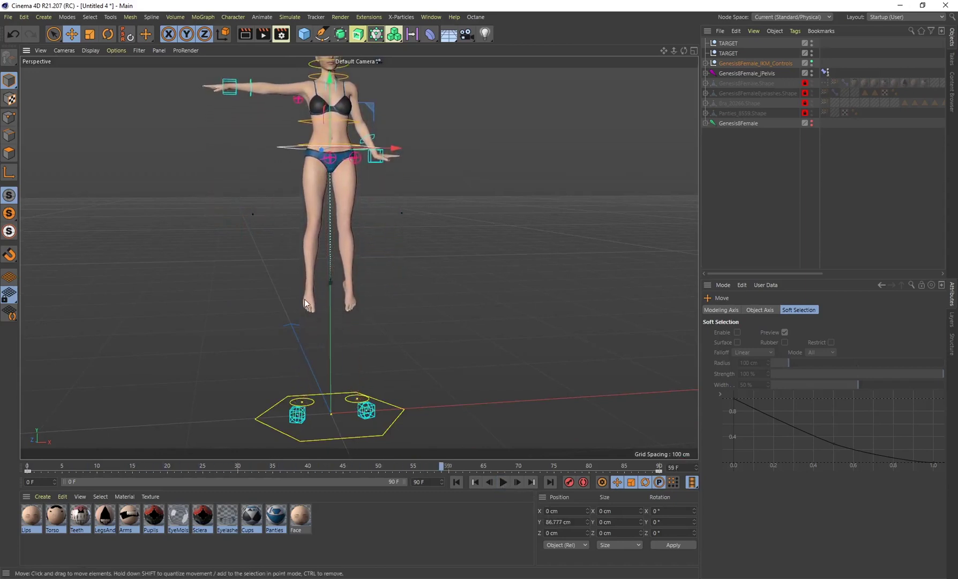
{"action": "left_click_drag", "start_coordinate": [440, 467], "coordinate": [27, 467]}
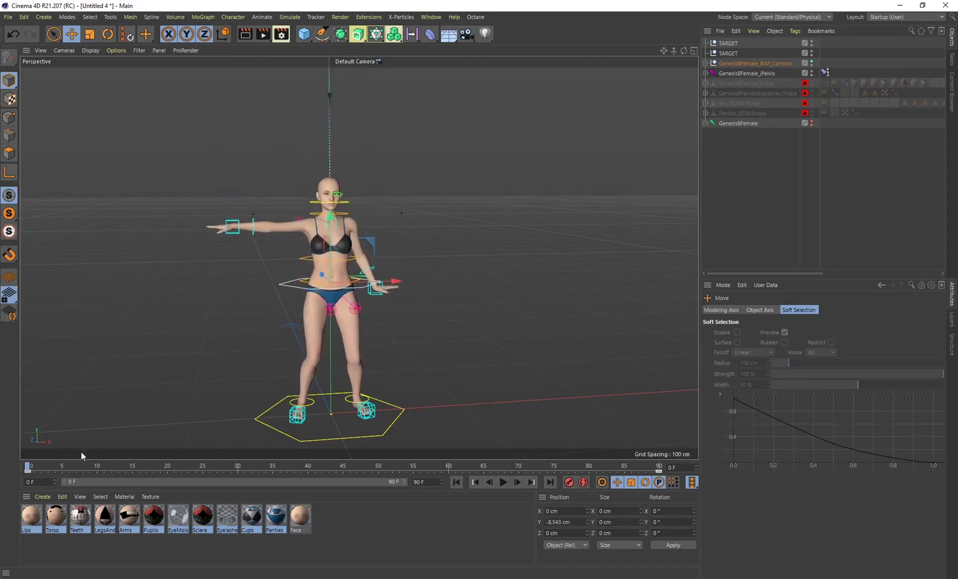
Step: Examine the bent-knee pose and the IK controls around the character from several angles
{"action": "left_click_drag", "start_coordinate": [468, 315], "coordinate": [210, 161], "text": "alt"}
{"action": "scroll", "coordinate": [326, 291], "scroll_direction": "down", "scroll_amount": 3}
{"action": "scroll", "coordinate": [337, 273], "scroll_direction": "up", "scroll_amount": 10}
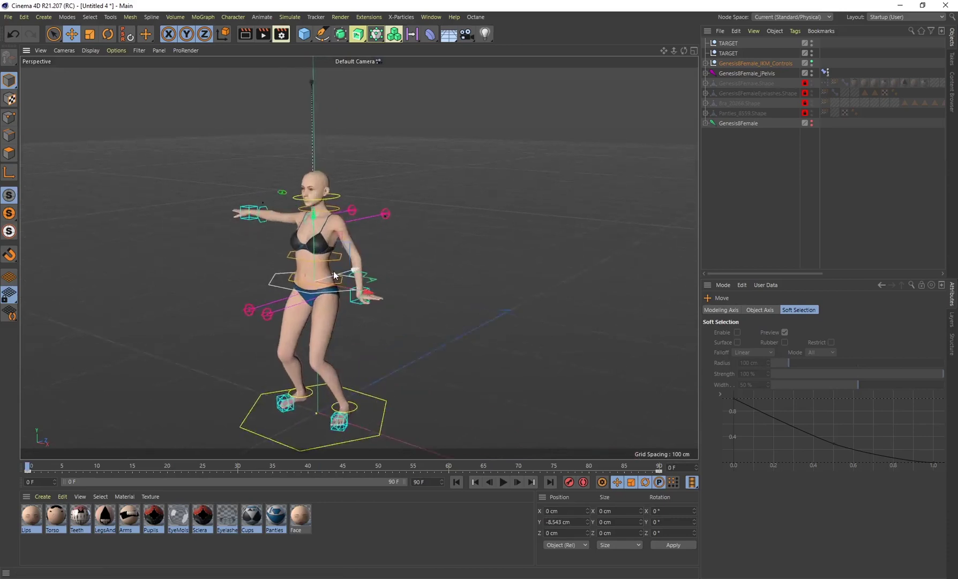
{"action": "left_click_drag", "start_coordinate": [346, 257], "coordinate": [249, 189], "text": "alt"}
{"action": "scroll", "coordinate": [464, 239], "scroll_direction": "up", "scroll_amount": 5}
{"action": "scroll", "coordinate": [456, 240], "scroll_direction": "down", "scroll_amount": 7}
{"action": "scroll", "coordinate": [439, 242], "scroll_direction": "down", "scroll_amount": 3}
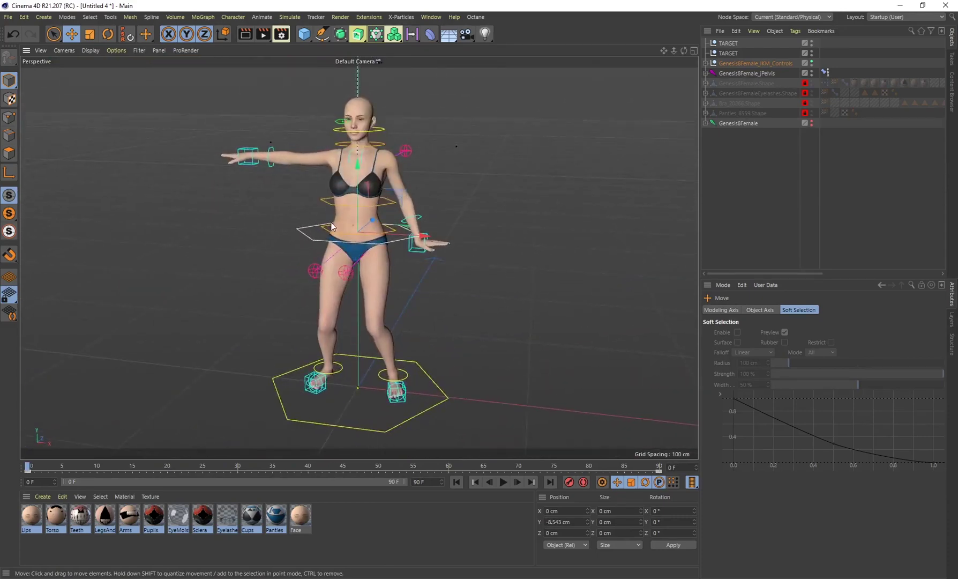
Step: Lower the right hand's IK control beside the hip to match the left arm
{"action": "left_click", "coordinate": [269, 157]}
{"action": "left_click_drag", "start_coordinate": [280, 213], "coordinate": [247, 190], "text": "alt"}
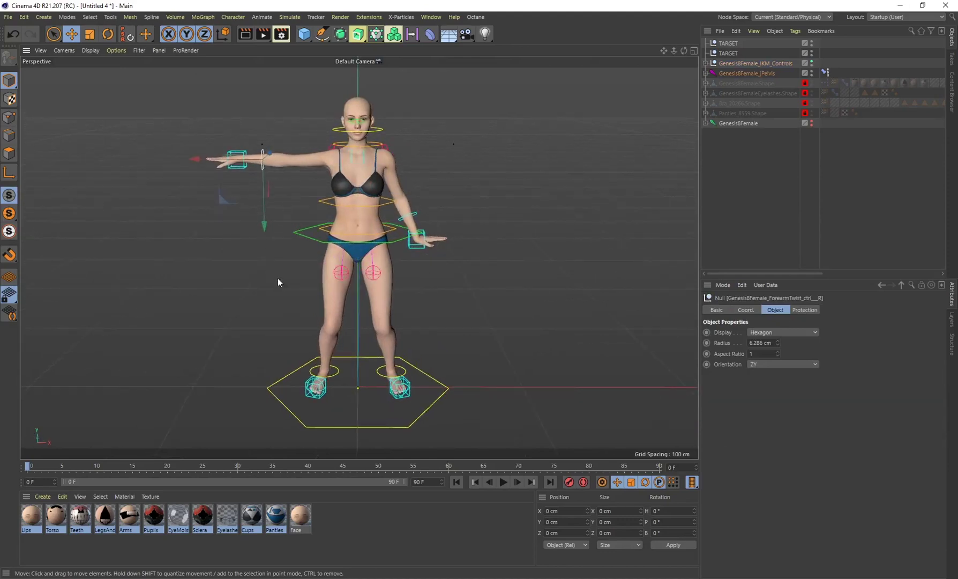
{"action": "left_click", "coordinate": [235, 159]}
{"action": "left_click_drag", "start_coordinate": [237, 111], "coordinate": [265, 280]}
Step: Turn the character's head to the side by rotating the head control about 23°
{"action": "left_click", "coordinate": [350, 131]}
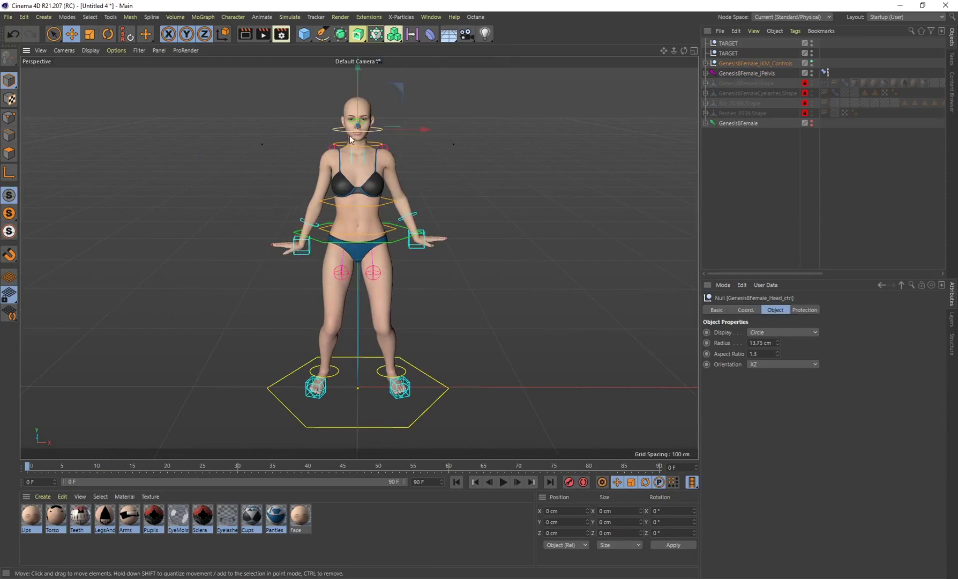
{"action": "key", "text": "r"}
{"action": "left_click_drag", "start_coordinate": [351, 133], "coordinate": [358, 140]}
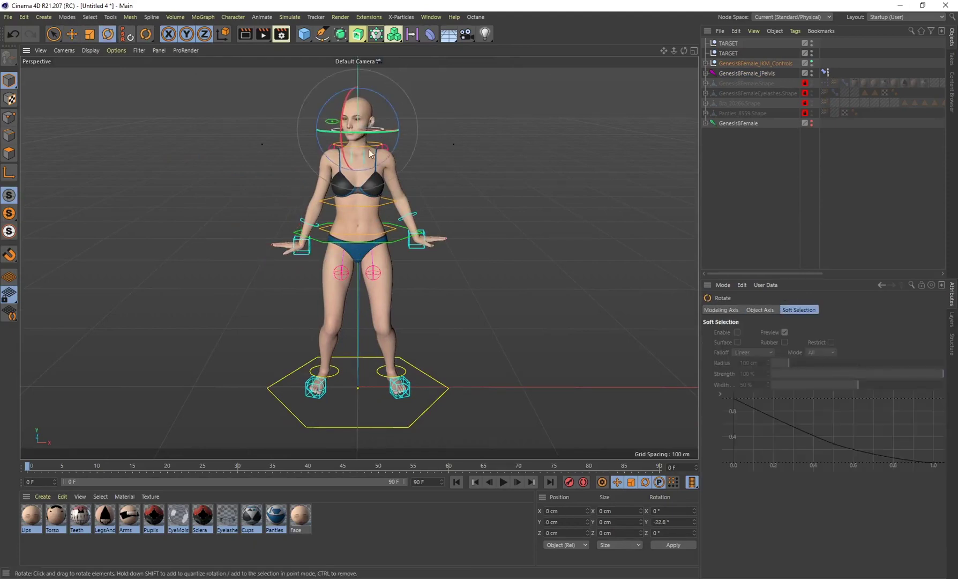
{"action": "left_click_drag", "start_coordinate": [468, 214], "coordinate": [451, 234], "text": "alt"}
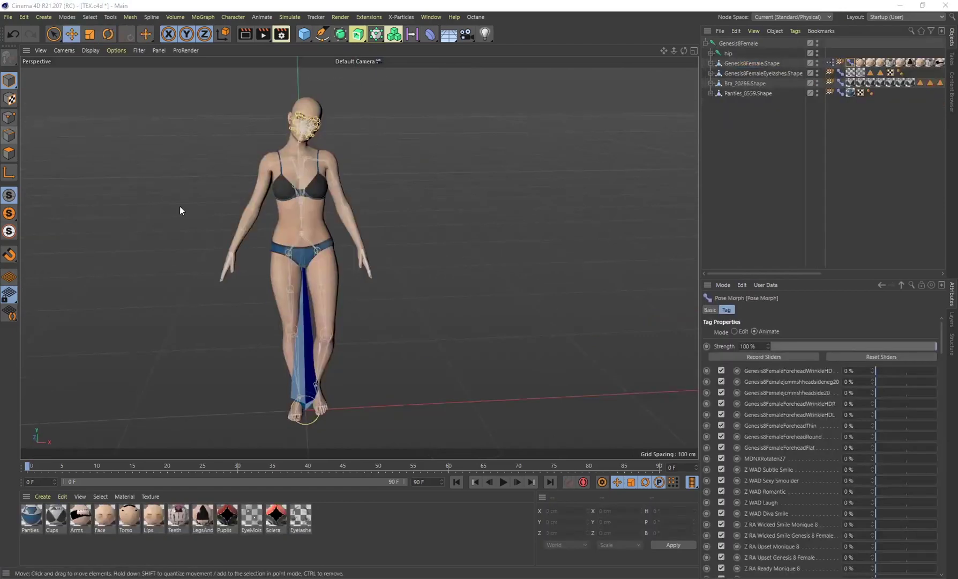
Step: In the TEX.c4d scene, open the Pose Morph tag of Genesis8Female.Shape and browse its sliders down to the eye morphs
{"action": "left_click_drag", "start_coordinate": [394, 155], "coordinate": [356, 125], "text": "alt"}
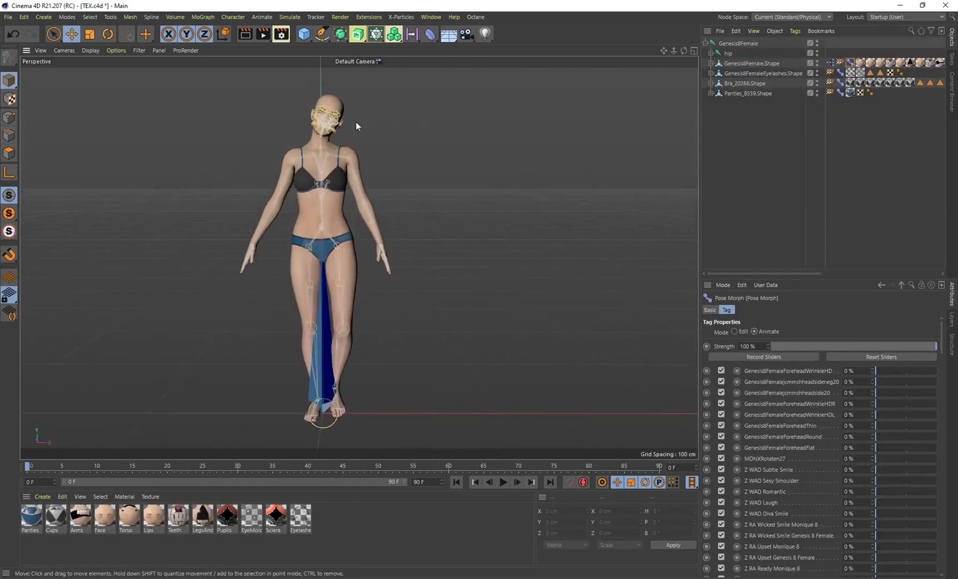
{"action": "left_click", "coordinate": [841, 71], "text": "ctrl"}
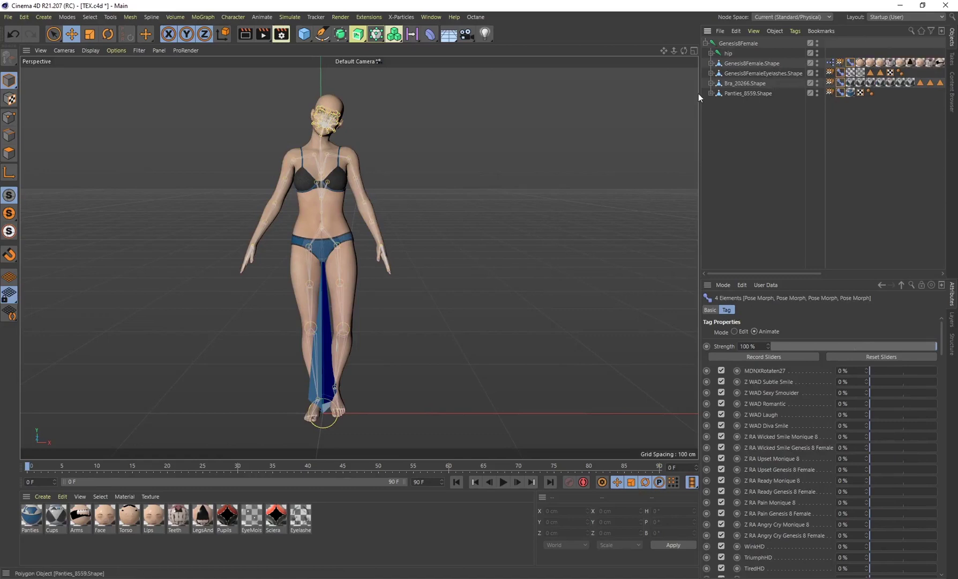
{"action": "left_click", "coordinate": [850, 61]}
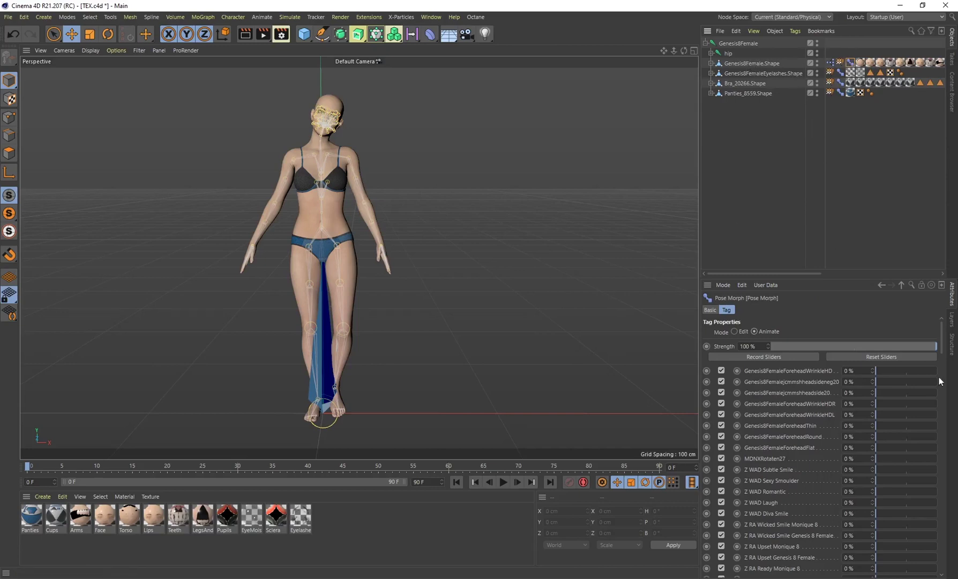
{"action": "left_click_drag", "start_coordinate": [942, 334], "coordinate": [927, 513]}
Step: Try the EyesClosed morph while viewing the face up close, and return its slider to 0%
{"action": "scroll", "coordinate": [325, 103], "scroll_direction": "up", "scroll_amount": 10}
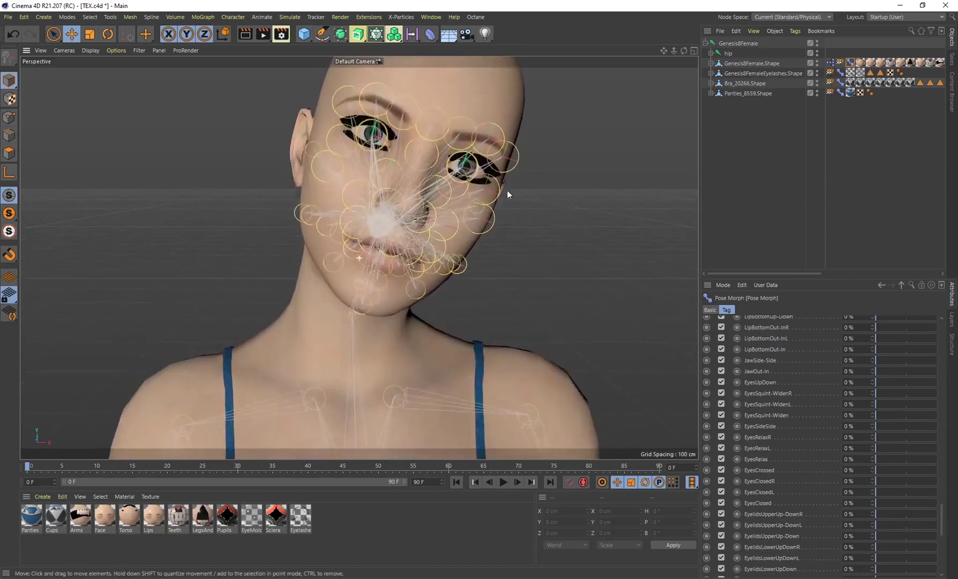
{"action": "middle_click_drag", "start_coordinate": [507, 191], "coordinate": [488, 226], "text": "alt"}
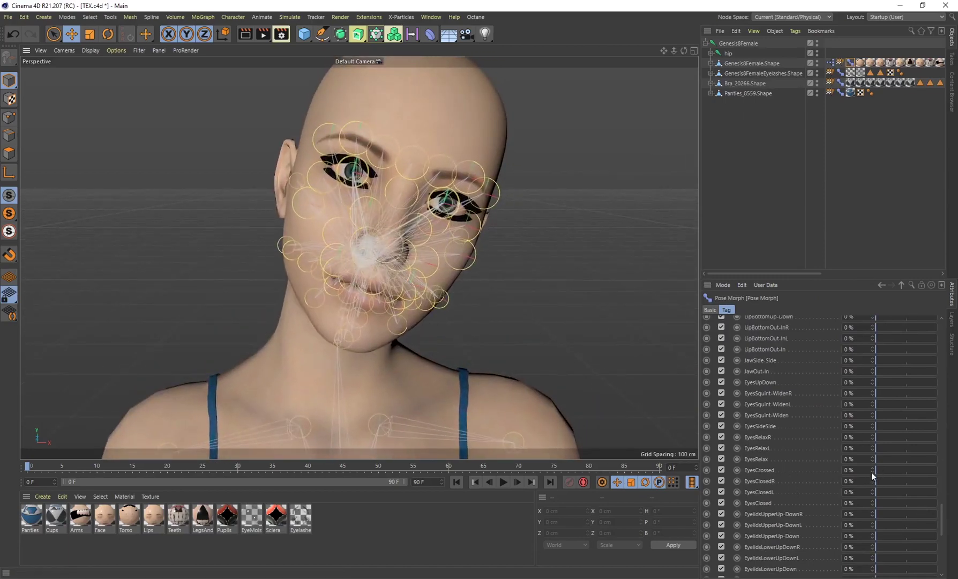
{"action": "mouse_move", "coordinate": [885, 503]}
{"action": "left_mouse_down"}
{"action": "mouse_move", "coordinate": [932, 504]}
{"action": "mouse_move", "coordinate": [872, 502]}
{"action": "left_mouse_up"}
{"action": "middle_click_drag", "start_coordinate": [537, 235], "coordinate": [525, 232], "text": "alt"}
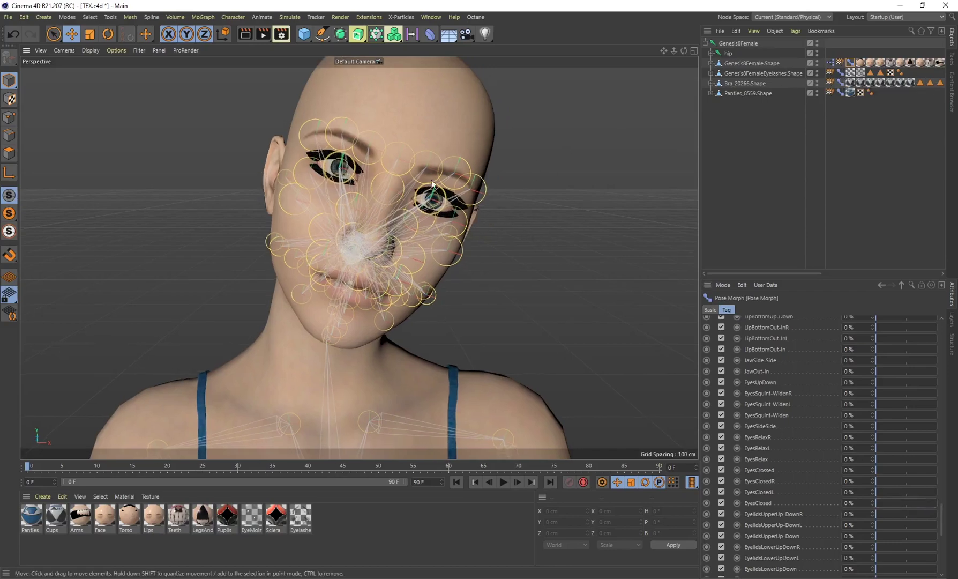
{"action": "left_click_drag", "start_coordinate": [432, 184], "coordinate": [567, 197], "text": "alt"}
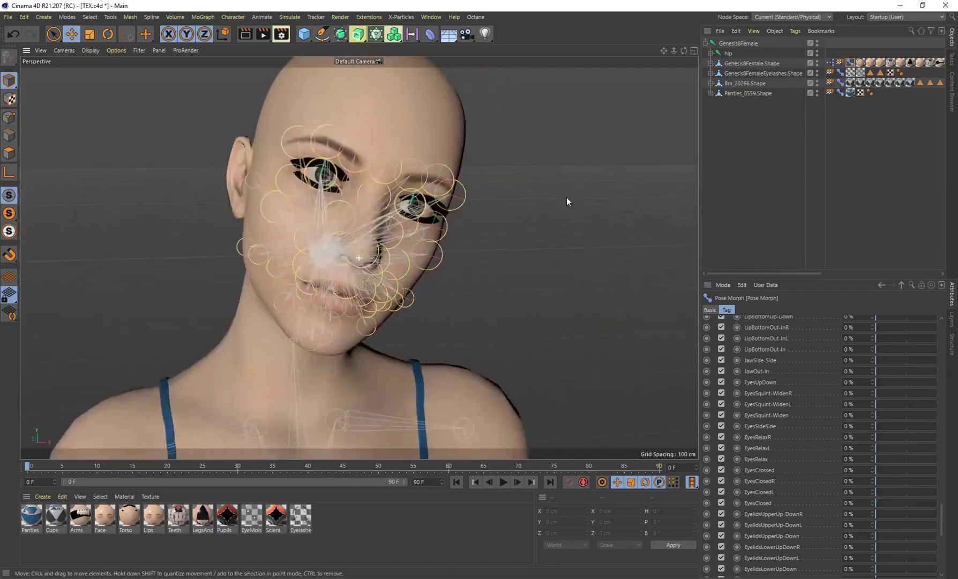
{"action": "scroll", "coordinate": [477, 347], "scroll_direction": "down", "scroll_amount": 9}
{"action": "middle_click_drag", "start_coordinate": [495, 359], "coordinate": [426, 148], "text": "alt"}
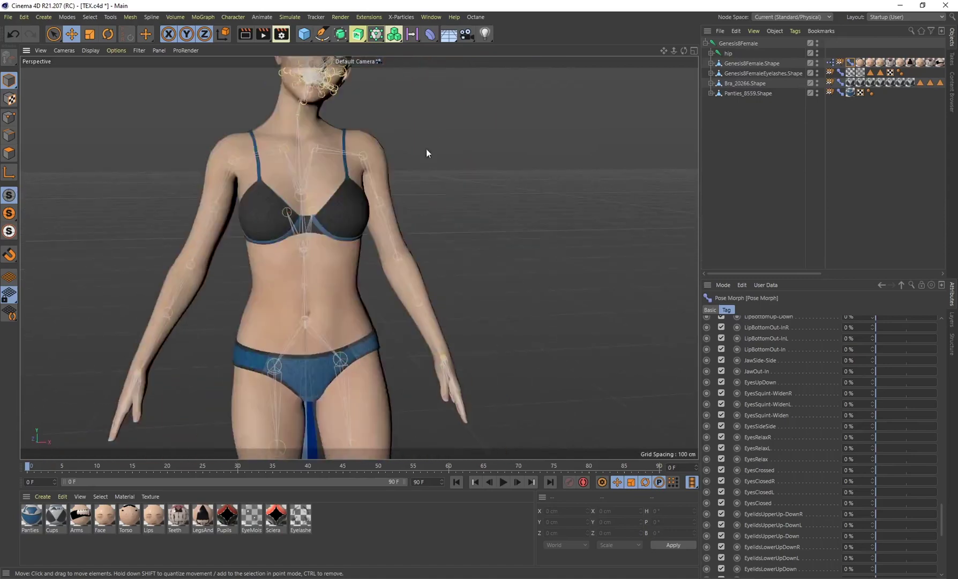
Step: Select the Pose Morph tags of the body, eyelashes, bra and panties shapes together
{"action": "scroll", "coordinate": [408, 180], "scroll_direction": "down", "scroll_amount": 3}
{"action": "scroll", "coordinate": [365, 105], "scroll_direction": "up", "scroll_amount": 6}
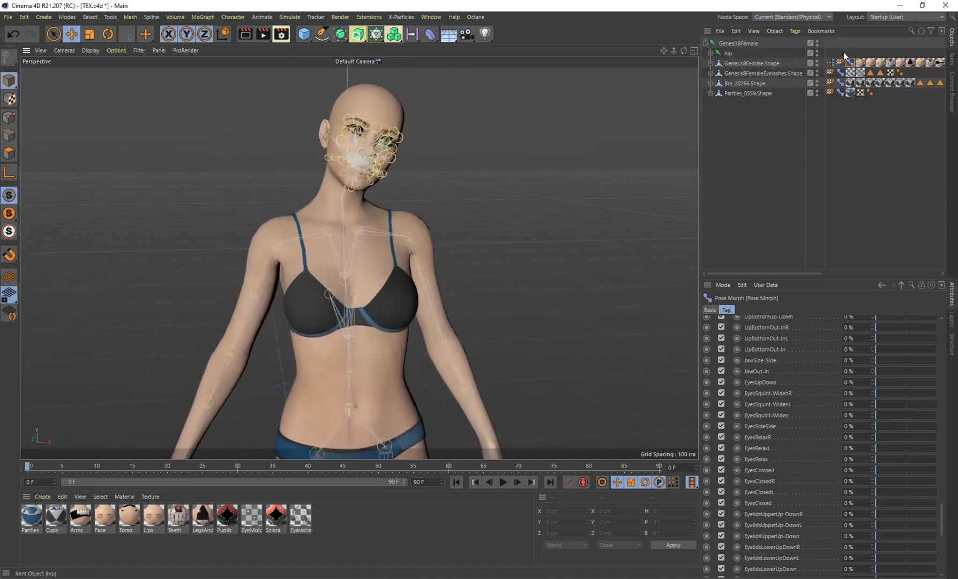
{"action": "scroll", "coordinate": [381, 105], "scroll_direction": "up", "scroll_amount": 4}
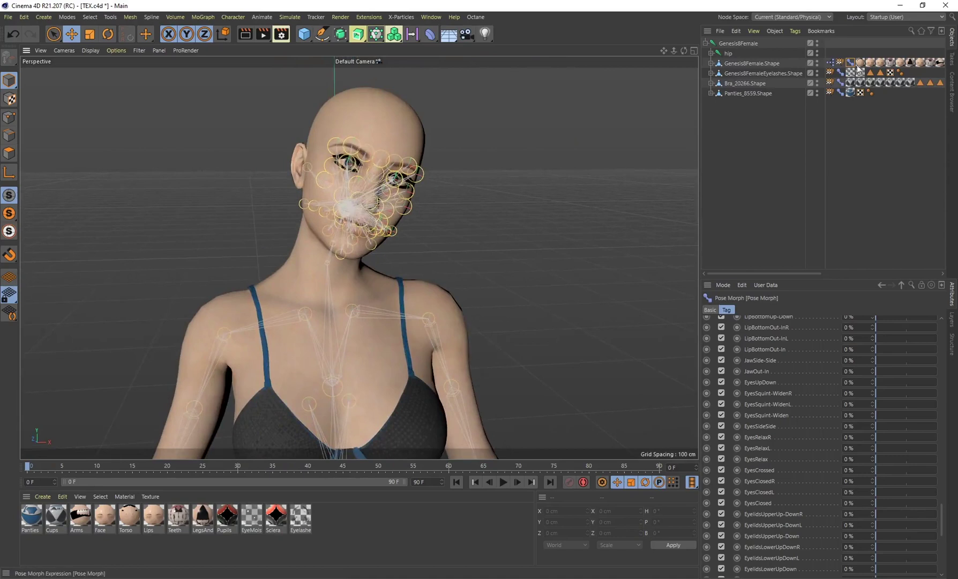
{"action": "left_click", "coordinate": [839, 73]}
{"action": "left_click", "coordinate": [840, 83], "text": "ctrl"}
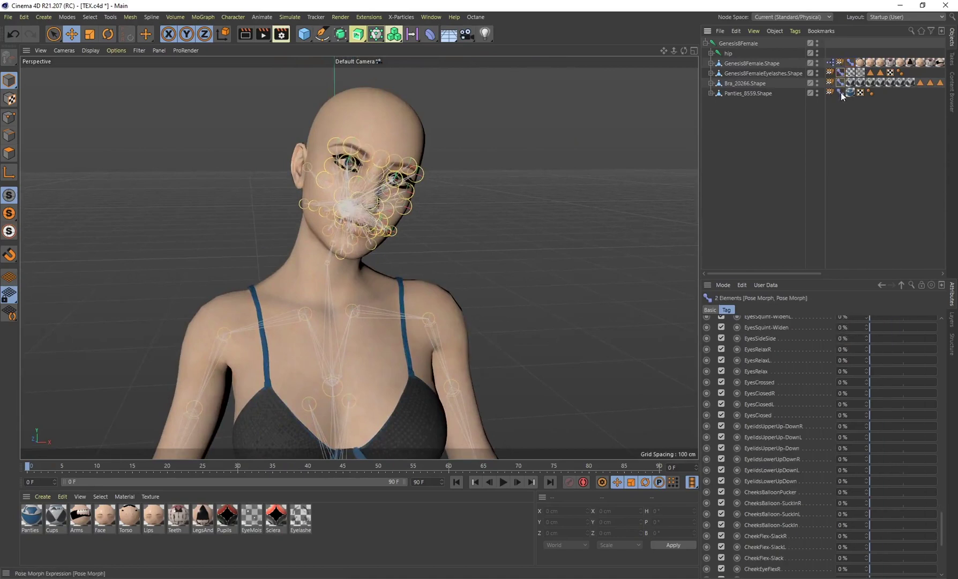
{"action": "left_click", "coordinate": [850, 63], "text": "ctrl"}
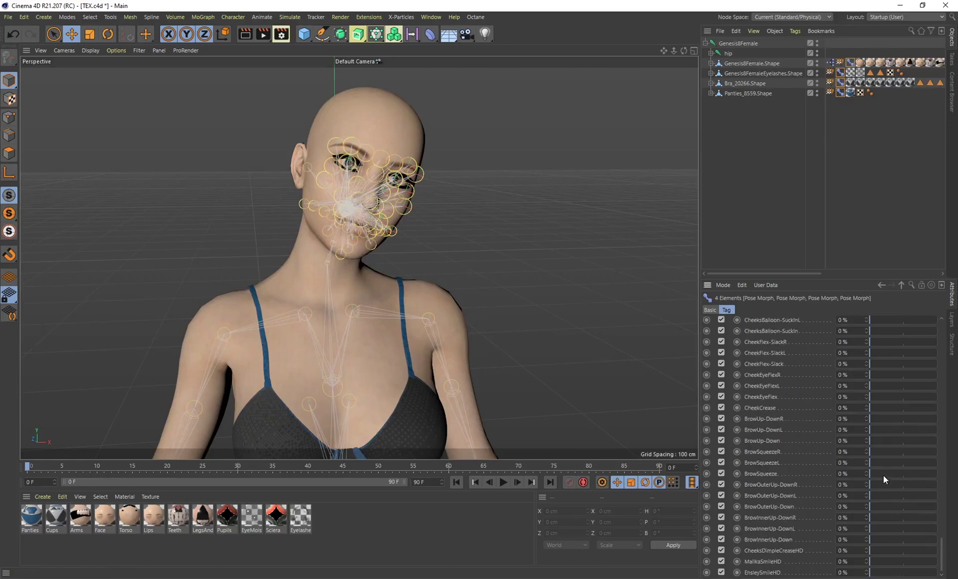
Step: Try the EyesClosed morph at 100% on all selected shapes, check the closed eyes from several angles, and reset the slider
{"action": "scroll", "coordinate": [883, 475], "scroll_direction": "up", "scroll_amount": 4}
{"action": "scroll", "coordinate": [882, 475], "scroll_direction": "up", "scroll_amount": 5}
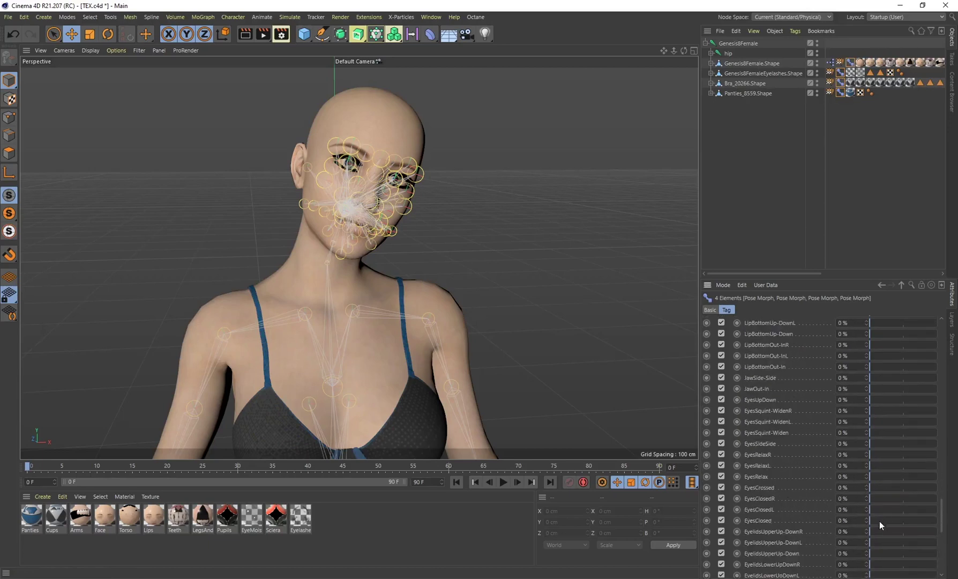
{"action": "left_click_drag", "start_coordinate": [879, 521], "coordinate": [940, 520]}
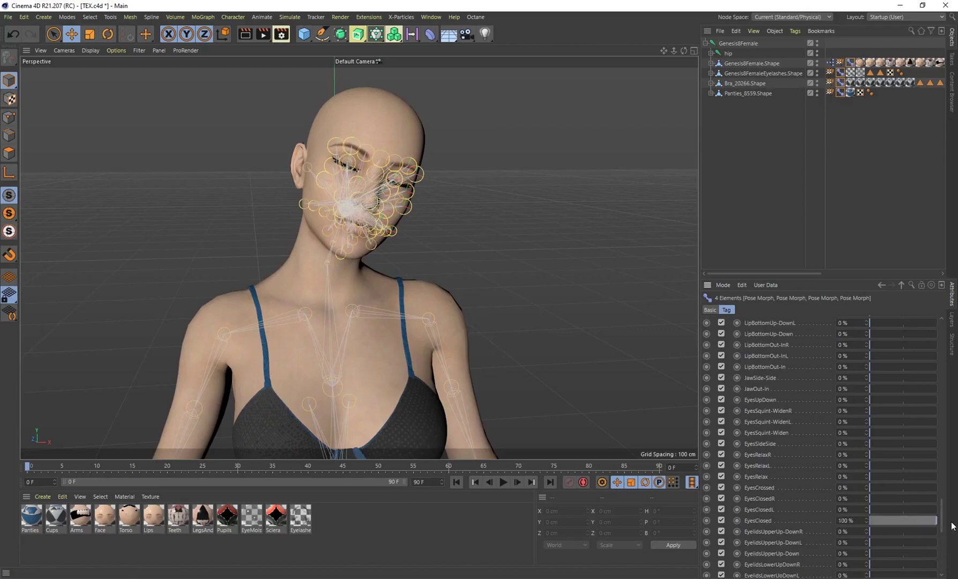
{"action": "scroll", "coordinate": [372, 156], "scroll_direction": "down", "scroll_amount": 4}
{"action": "scroll", "coordinate": [372, 156], "scroll_direction": "up", "scroll_amount": 7}
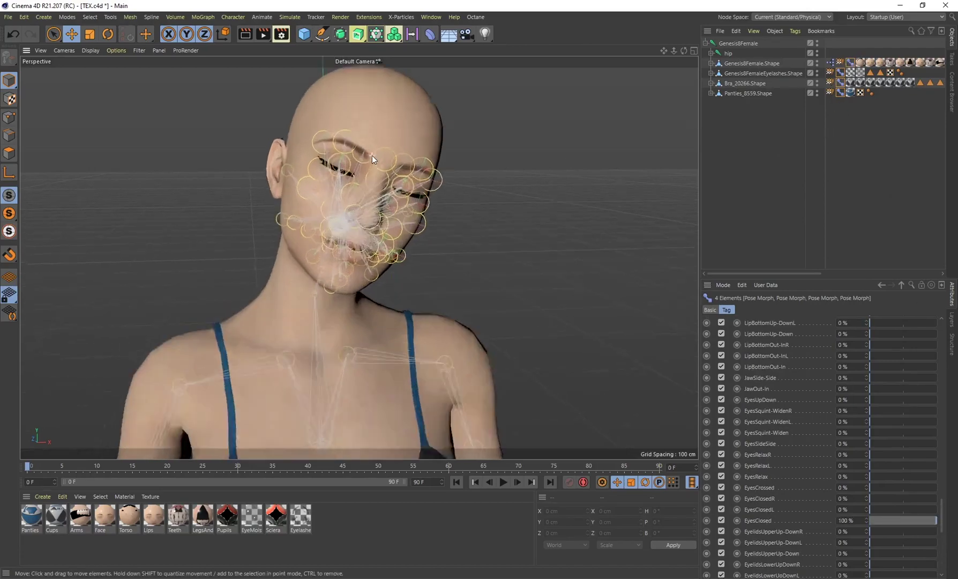
{"action": "left_click_drag", "start_coordinate": [373, 160], "coordinate": [454, 275], "text": "alt"}
{"action": "scroll", "coordinate": [454, 275], "scroll_direction": "down", "scroll_amount": 8}
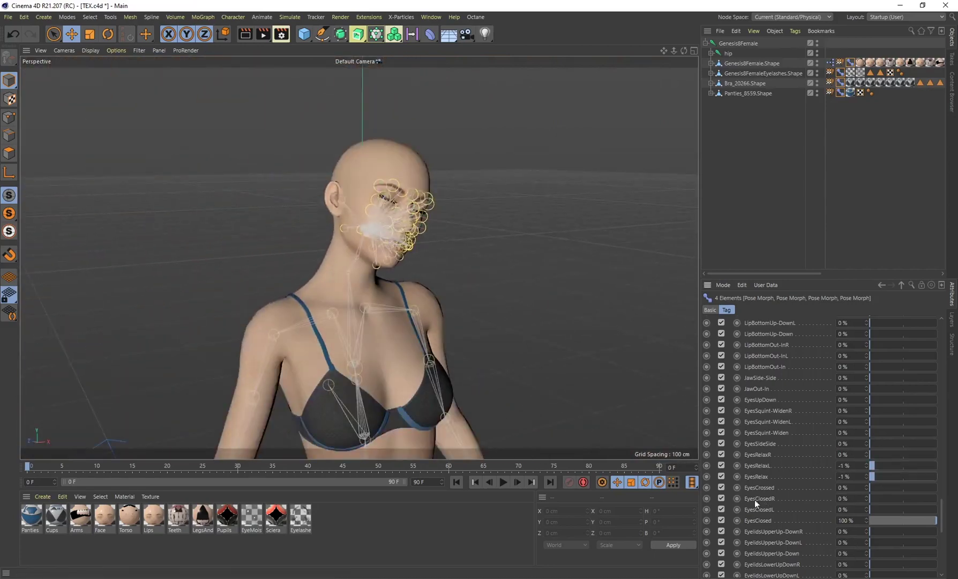
{"action": "left_click_drag", "start_coordinate": [456, 298], "coordinate": [409, 169], "text": "alt"}
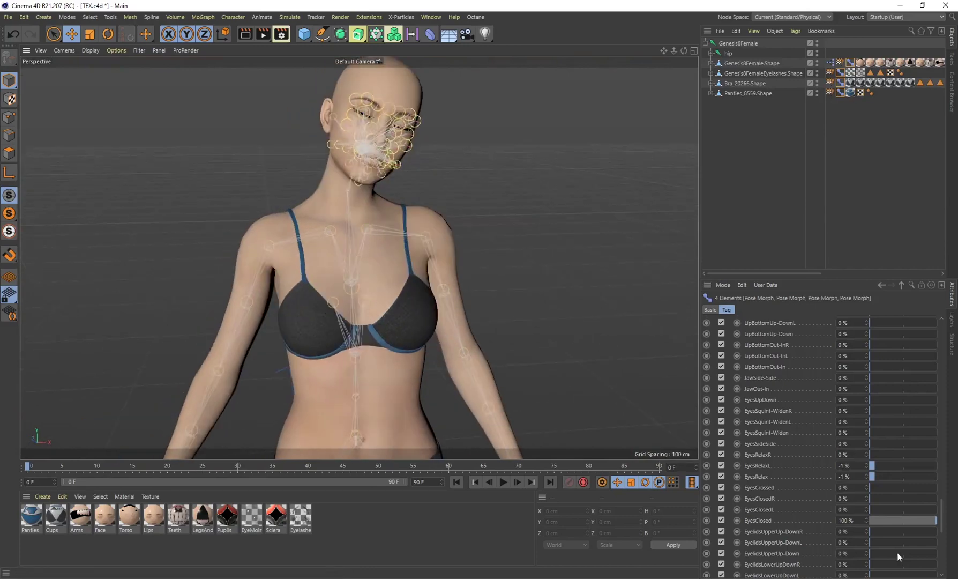
{"action": "left_click_drag", "start_coordinate": [870, 521], "coordinate": [859, 519]}
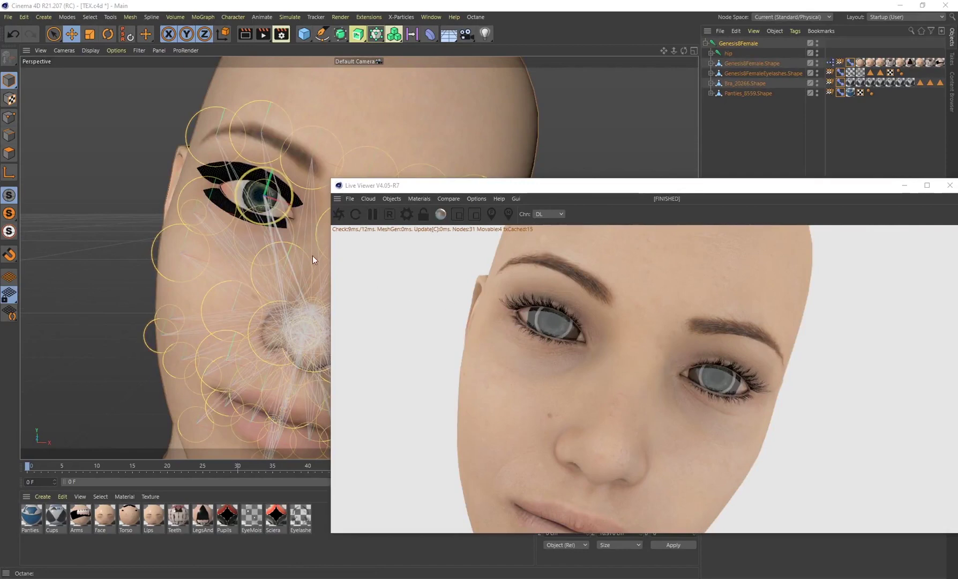
Step: On Genesis8Female.Shape in polygon mode, select the connected outer polygons of the eye near the visible ear and shift them slightly
{"action": "left_click", "coordinate": [746, 63]}
{"action": "left_click_drag", "start_coordinate": [141, 132], "coordinate": [198, 136], "text": "alt"}
{"action": "left_click", "coordinate": [9, 154]}
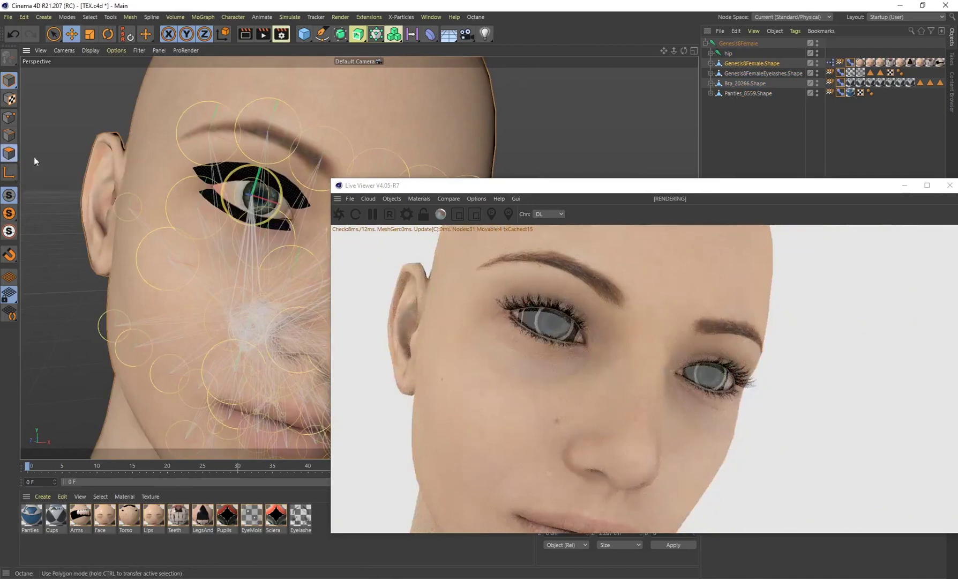
{"action": "left_click_drag", "start_coordinate": [35, 156], "coordinate": [237, 187], "text": "alt"}
{"action": "scroll", "coordinate": [95, 210], "scroll_direction": "down", "scroll_amount": 4}
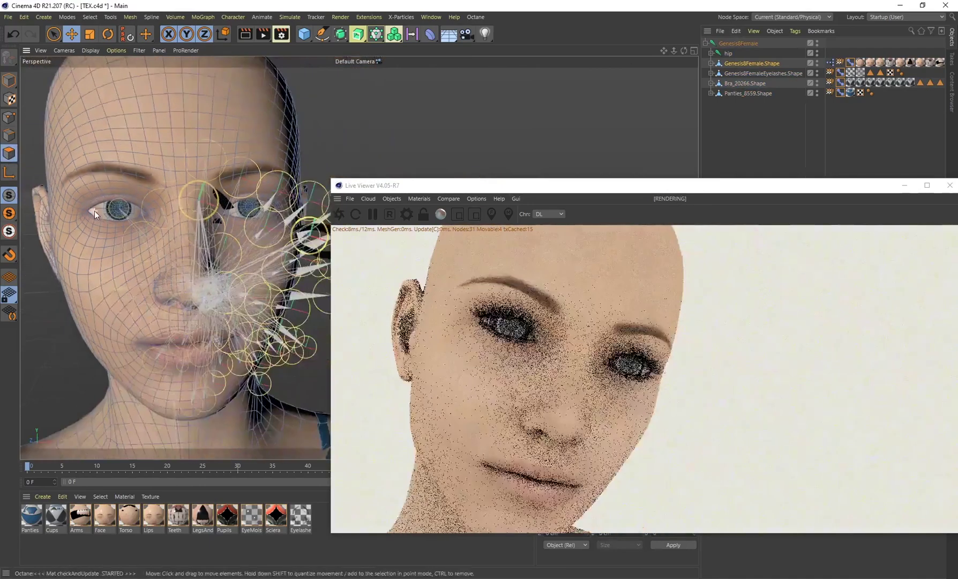
{"action": "scroll", "coordinate": [96, 211], "scroll_direction": "up", "scroll_amount": 7}
{"action": "left_click", "coordinate": [106, 218]}
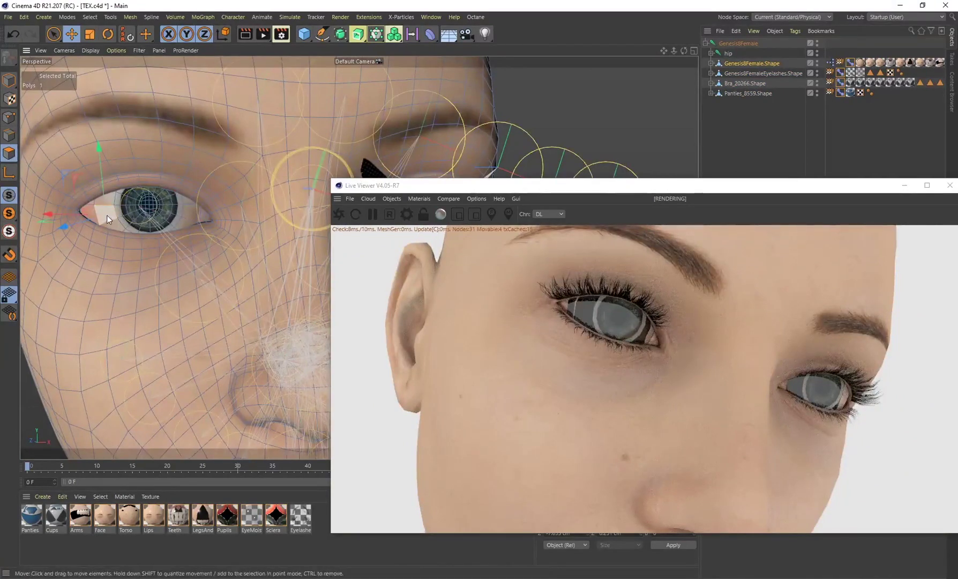
{"action": "double_click", "coordinate": [126, 224]}
{"action": "left_click_drag", "start_coordinate": [143, 236], "coordinate": [110, 190], "text": "alt"}
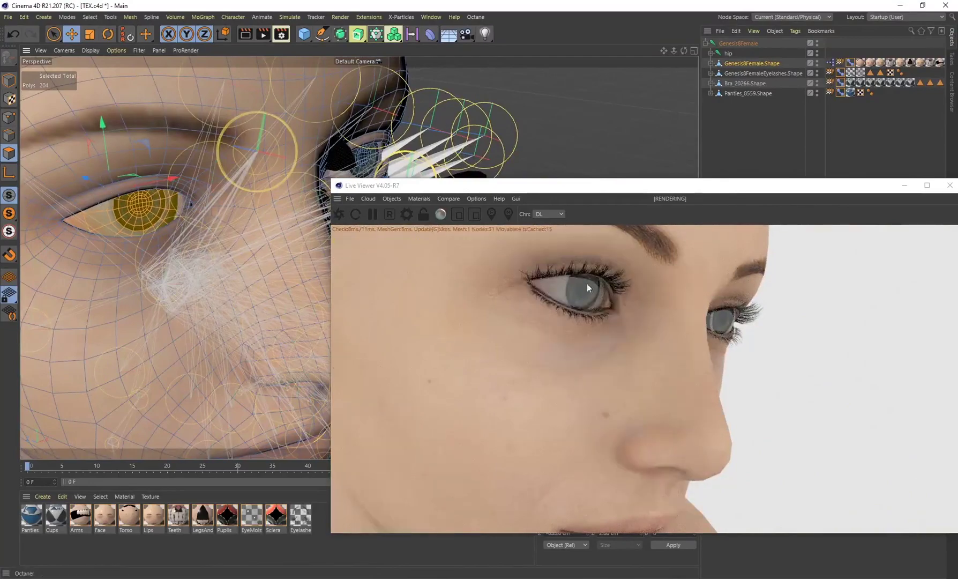
{"action": "left_click_drag", "start_coordinate": [181, 195], "coordinate": [126, 171], "text": "alt"}
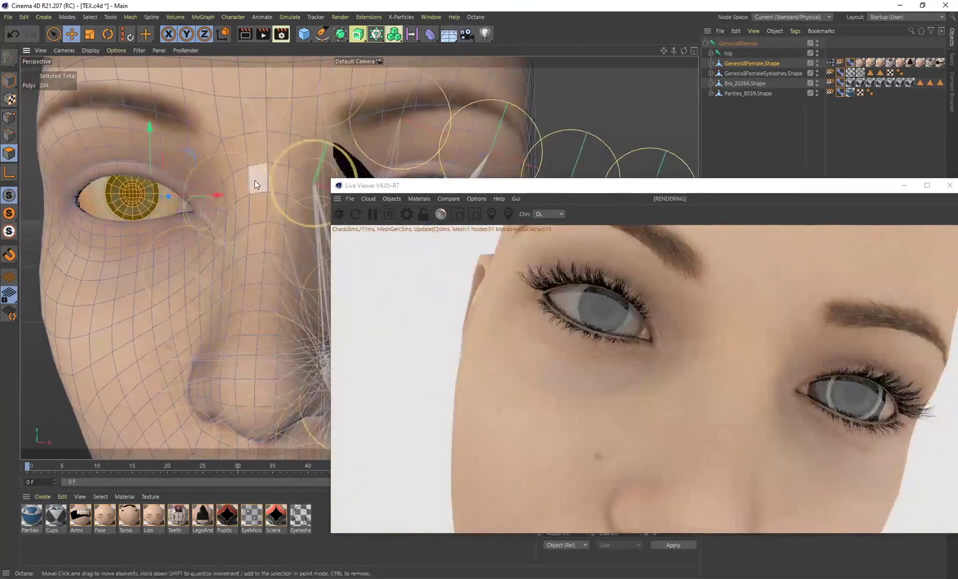
Step: Select the other eye's connected outer polygons and shift them slightly to match the first eye
{"action": "middle_click_drag", "start_coordinate": [255, 180], "coordinate": [59, 189], "text": "alt"}
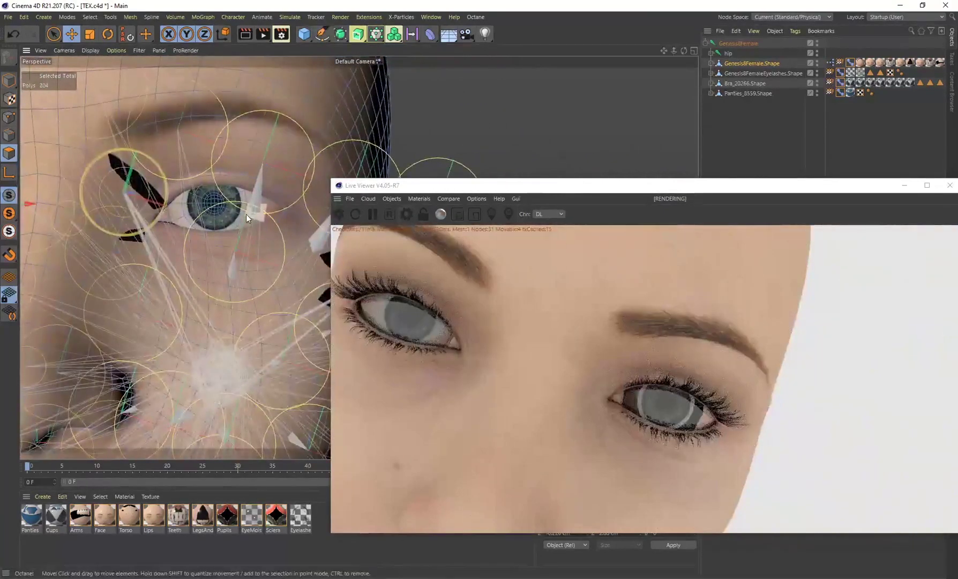
{"action": "left_click", "coordinate": [246, 214]}
{"action": "left_click_drag", "start_coordinate": [250, 223], "coordinate": [290, 213], "text": "alt"}
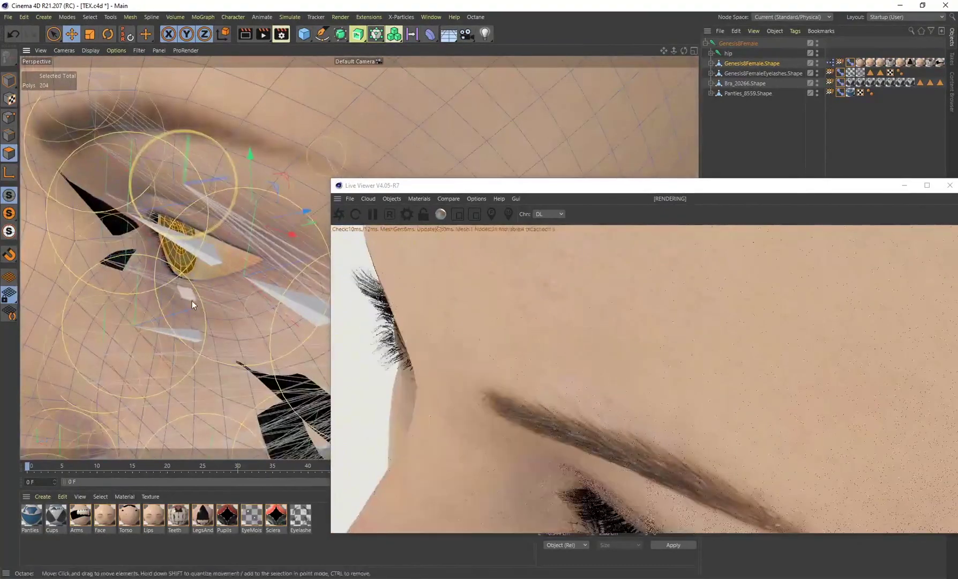
{"action": "left_click_drag", "start_coordinate": [192, 301], "coordinate": [262, 259], "text": "alt"}
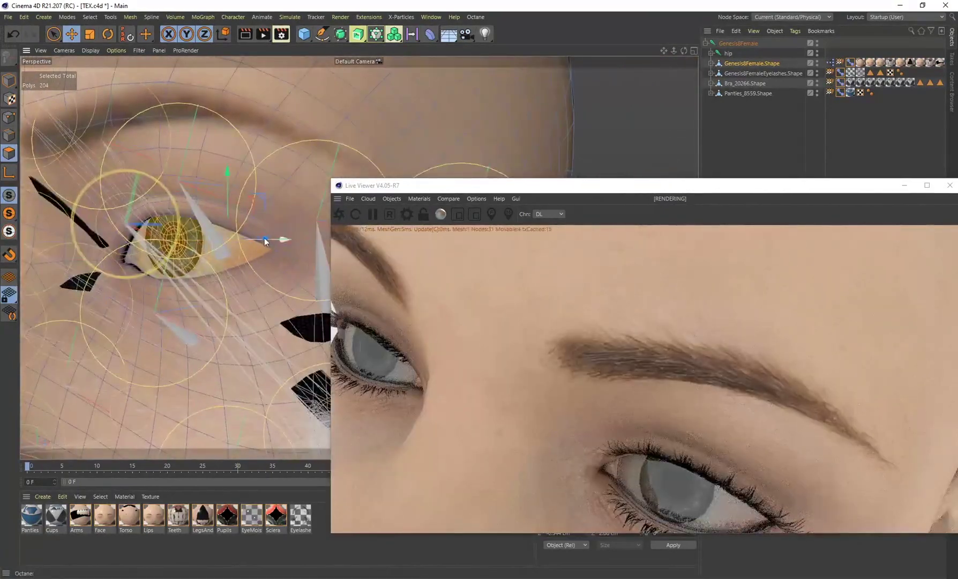
{"action": "scroll", "coordinate": [210, 294], "scroll_direction": "up", "scroll_amount": 3}
{"action": "scroll", "coordinate": [211, 294], "scroll_direction": "down", "scroll_amount": 8}
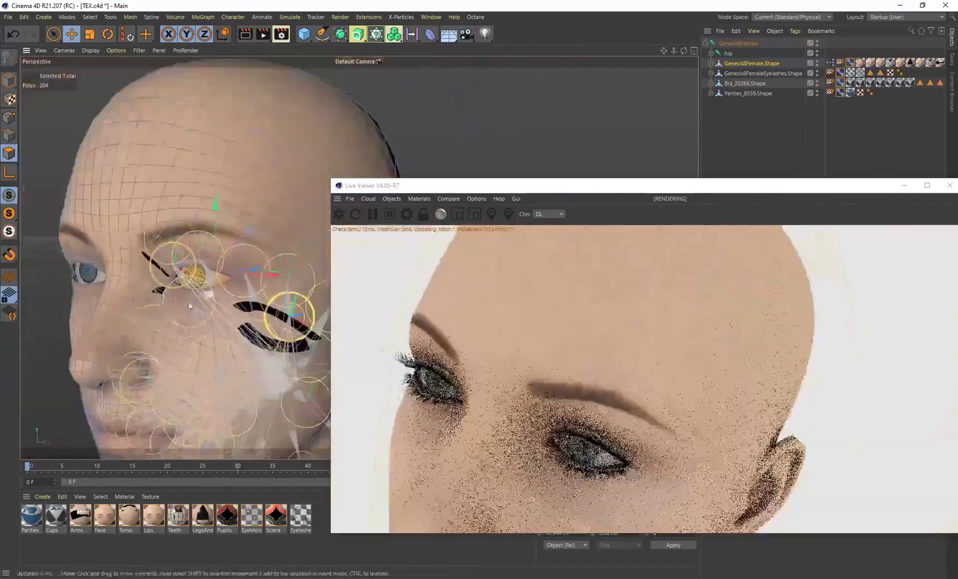
{"action": "left_click_drag", "start_coordinate": [190, 306], "coordinate": [215, 174], "text": "alt"}
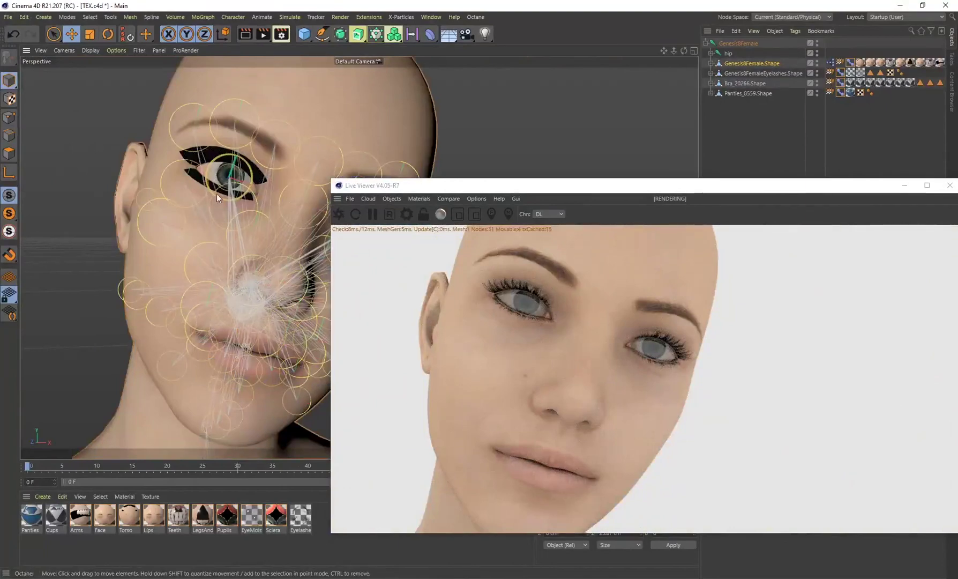
Step: Try lowering the gamma of the Pupils material's diffuse image texture to about 0.63 while watching the eyes in the live render
{"action": "scroll", "coordinate": [212, 204], "scroll_direction": "up", "scroll_amount": 3}
{"action": "scroll", "coordinate": [209, 198], "scroll_direction": "down", "scroll_amount": 8}
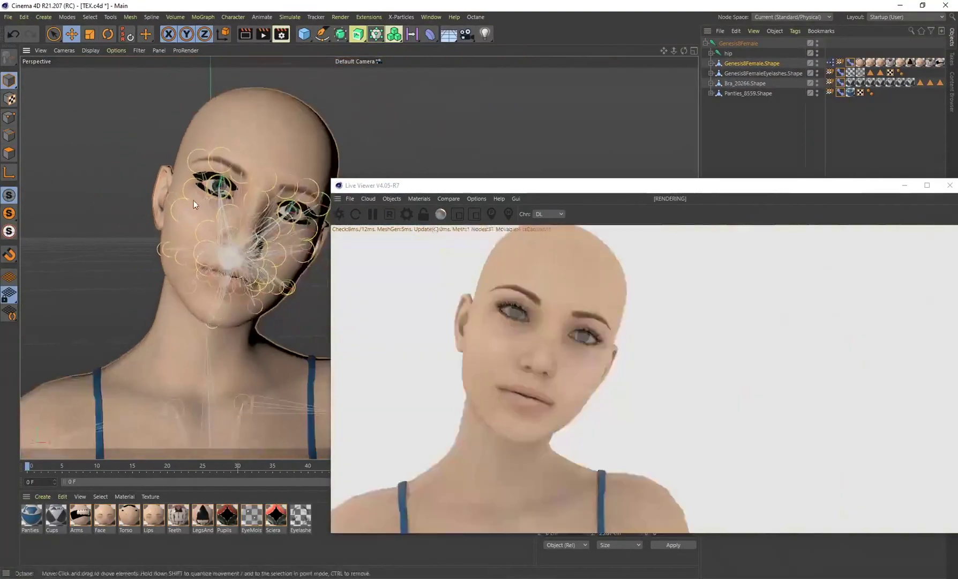
{"action": "left_click_drag", "start_coordinate": [194, 205], "coordinate": [240, 197], "text": "alt"}
{"action": "scroll", "coordinate": [224, 187], "scroll_direction": "up", "scroll_amount": 5}
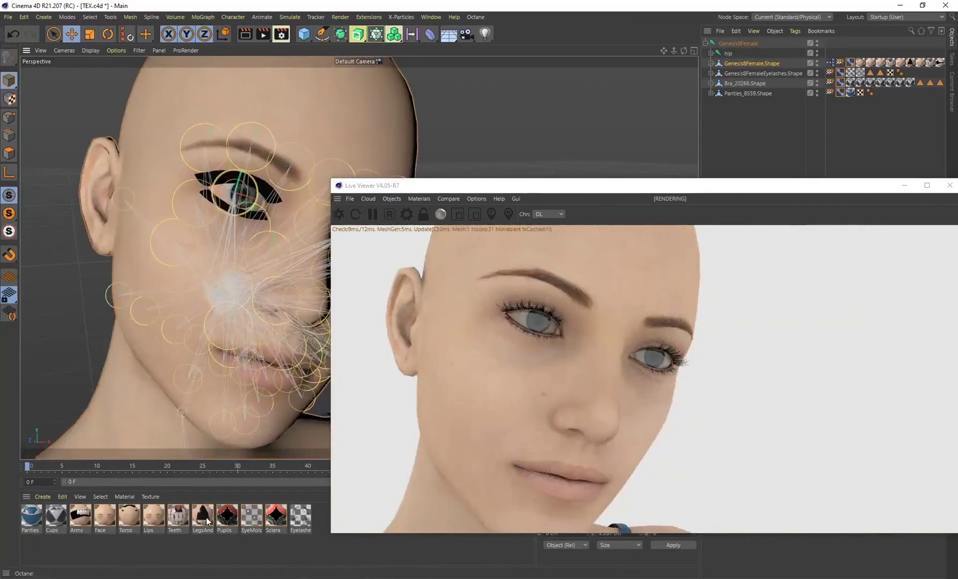
{"action": "left_click", "coordinate": [252, 515]}
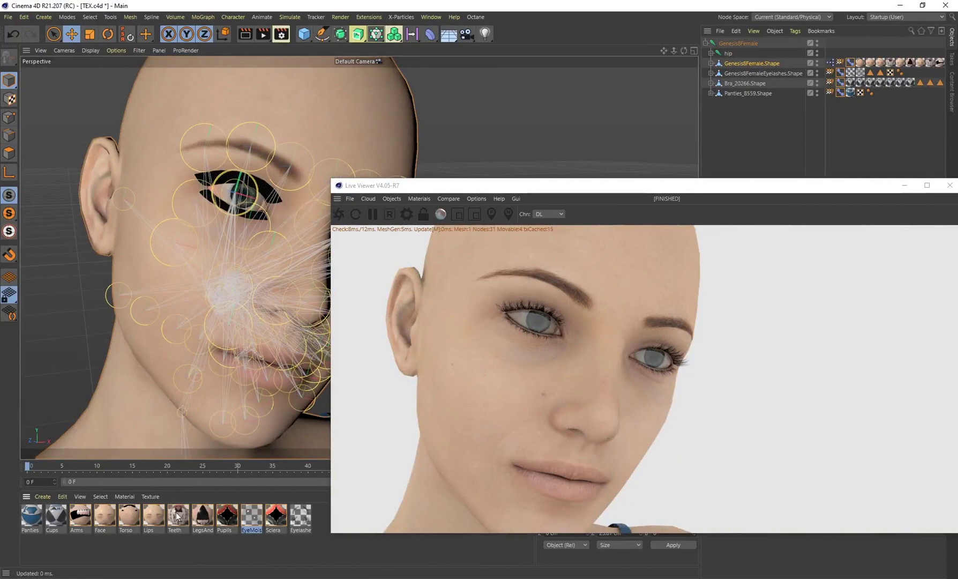
{"action": "double_click", "coordinate": [234, 514]}
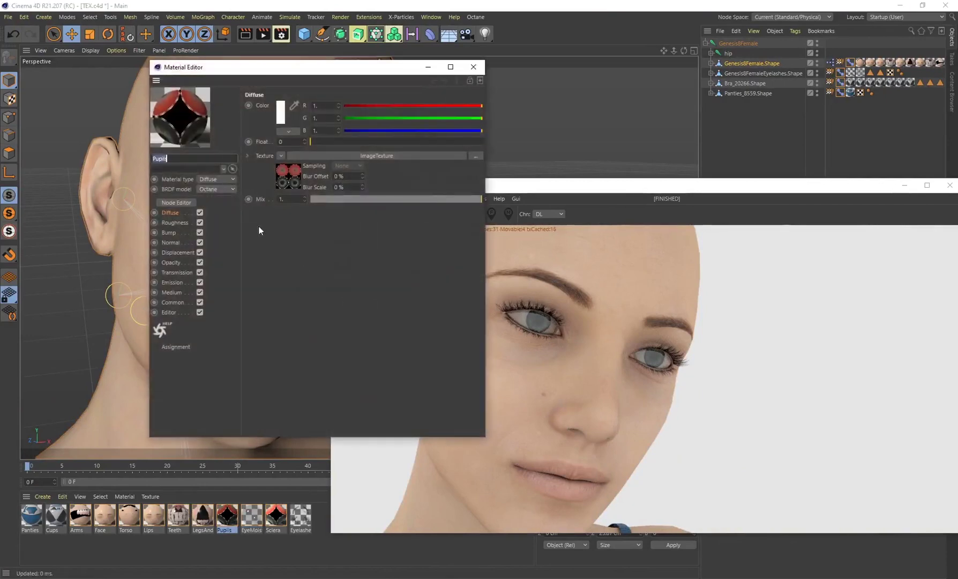
{"action": "left_click", "coordinate": [287, 176]}
{"action": "left_click_drag", "start_coordinate": [377, 182], "coordinate": [350, 188]}
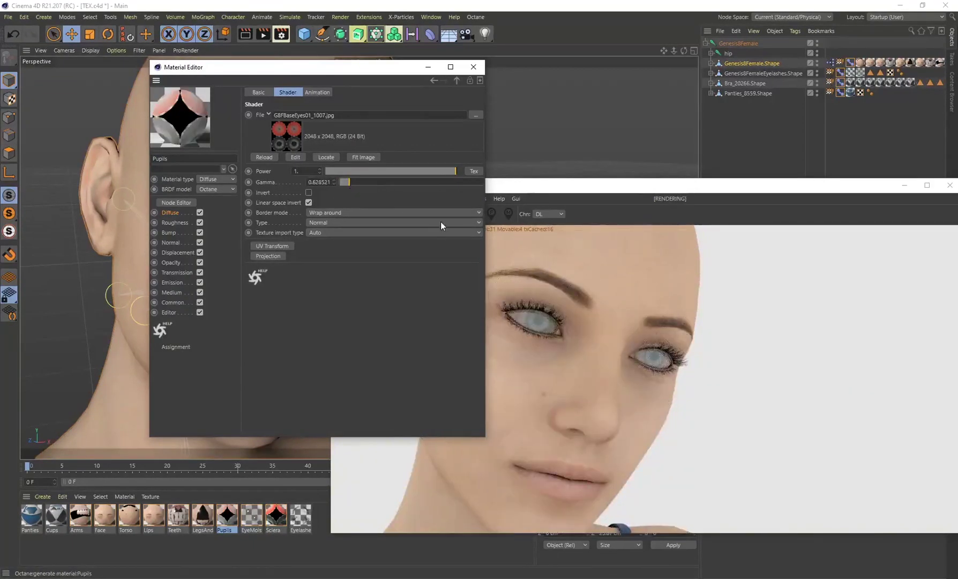
{"action": "left_click", "coordinate": [473, 66]}
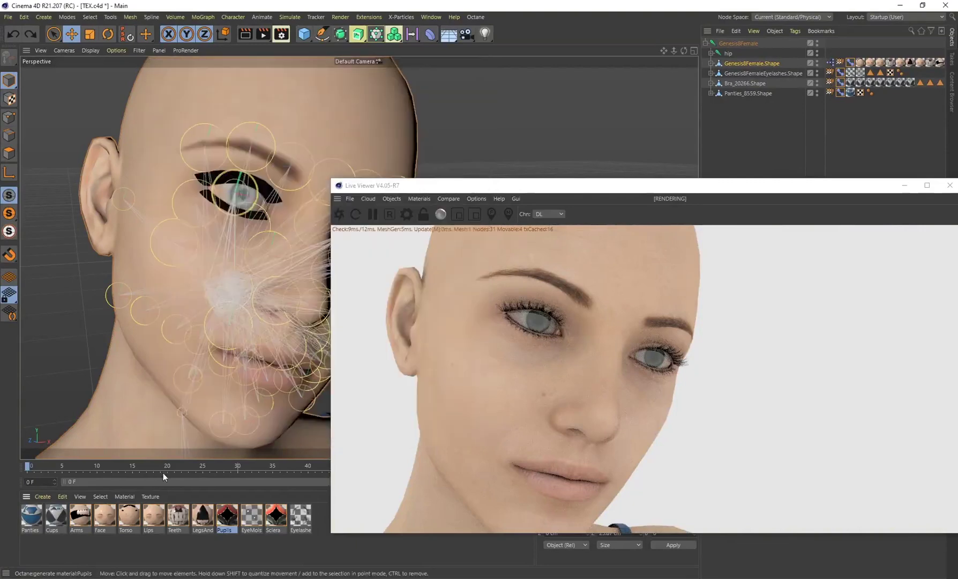
Step: Raise the gamma of the Sclera material's diffuse image texture to about 2.58 and close the material
{"action": "double_click", "coordinate": [275, 515]}
{"action": "left_click", "coordinate": [294, 186]}
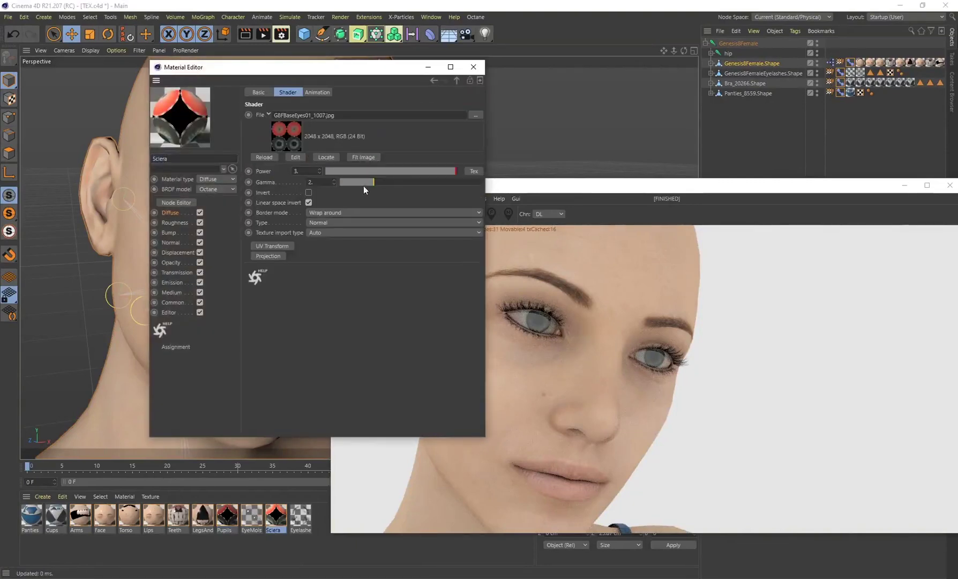
{"action": "left_click_drag", "start_coordinate": [363, 182], "coordinate": [384, 182]}
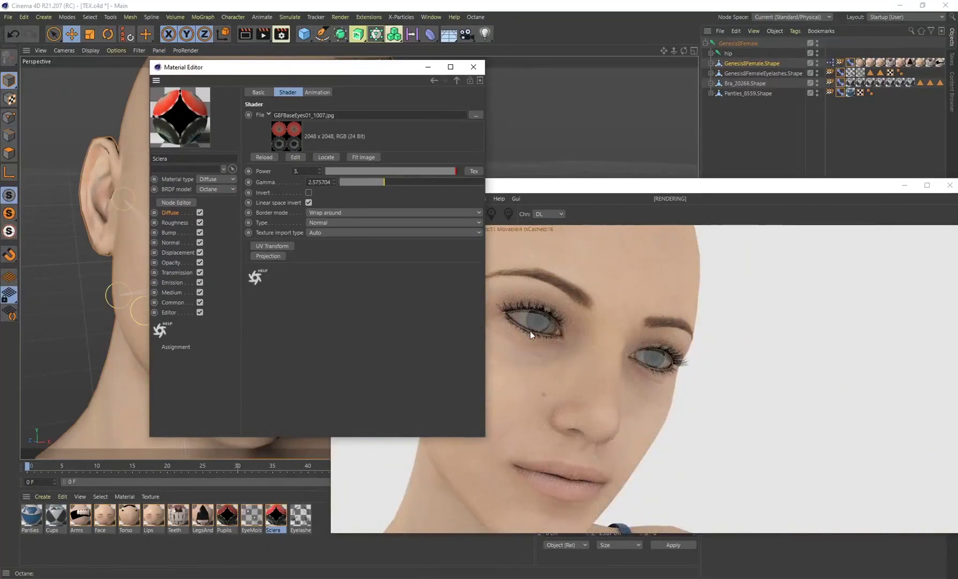
{"action": "left_click", "coordinate": [473, 66]}
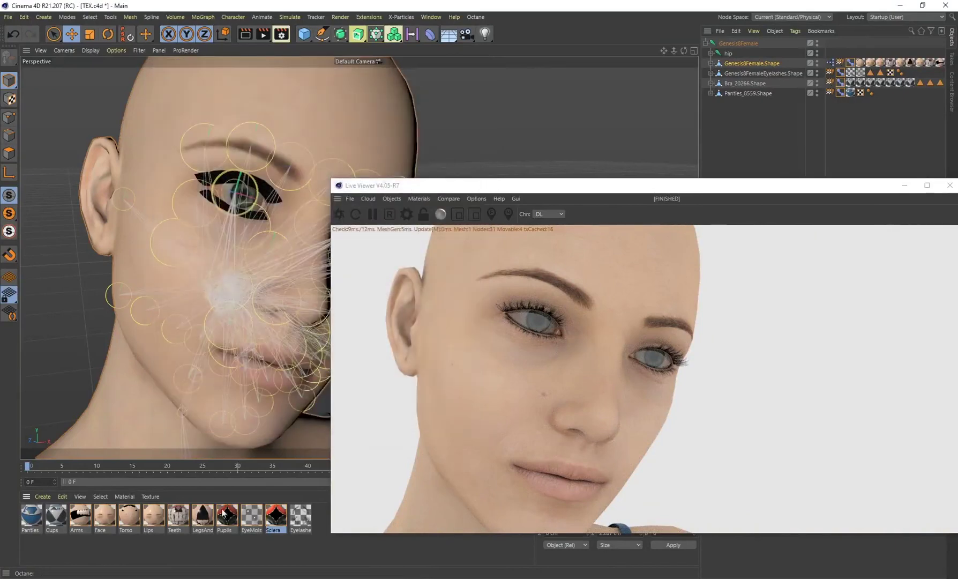
Step: Check the Index setting of the EyeMoisture2 material and close it
{"action": "double_click", "coordinate": [258, 514]}
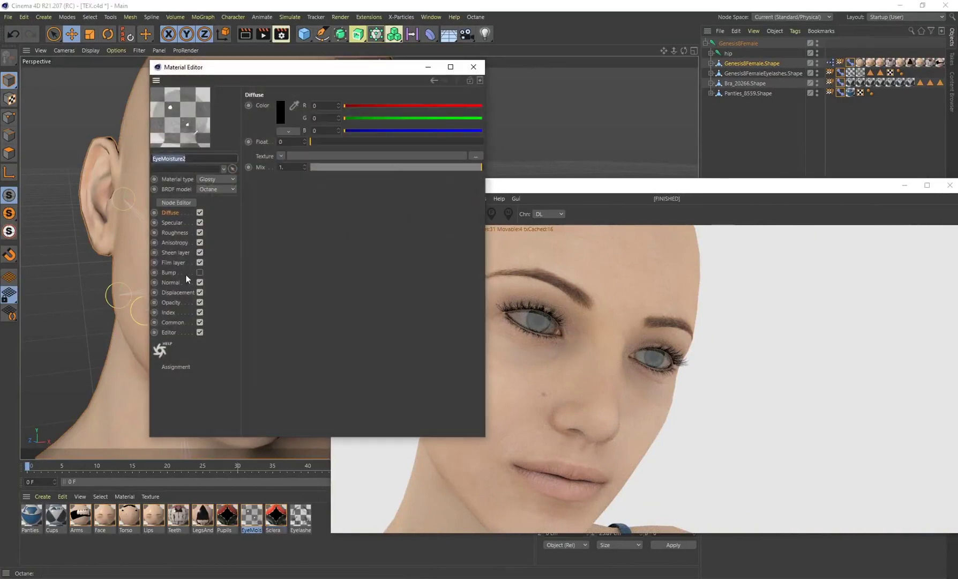
{"action": "left_click", "coordinate": [168, 312]}
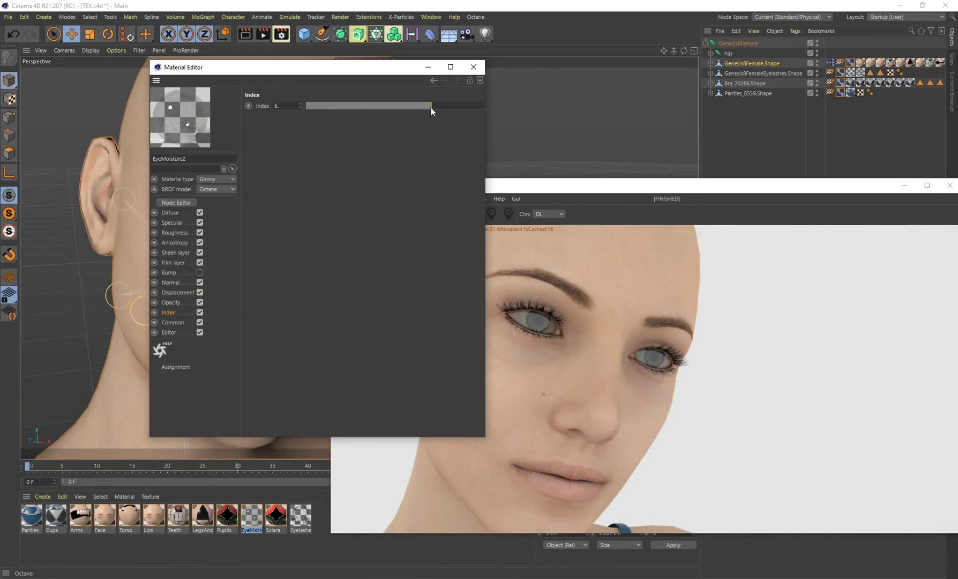
{"action": "left_click", "coordinate": [473, 66]}
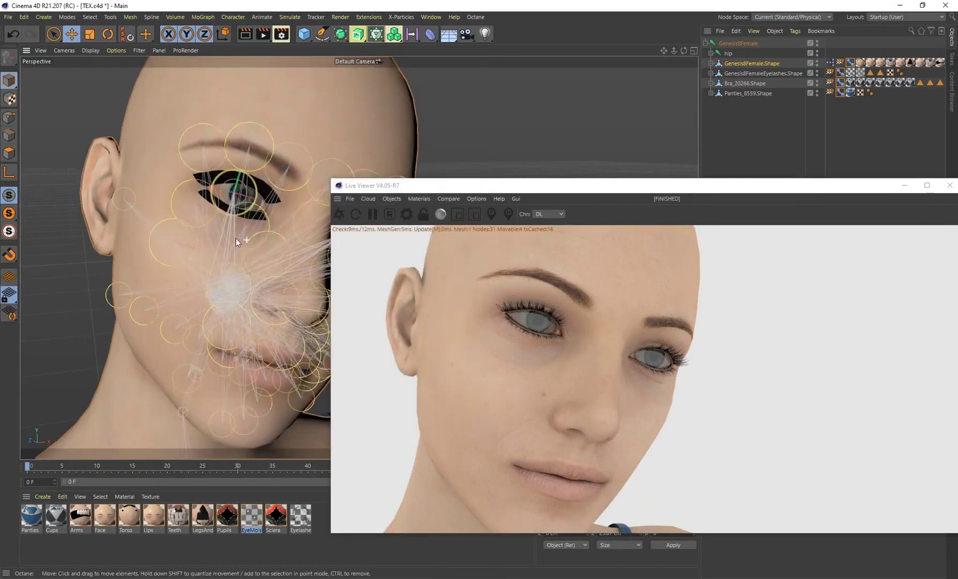
Step: Add an Octane area light to the scene for lighting the character's face
{"action": "left_click_drag", "start_coordinate": [237, 239], "coordinate": [223, 237], "text": "alt"}
{"action": "left_click", "coordinate": [398, 199]}
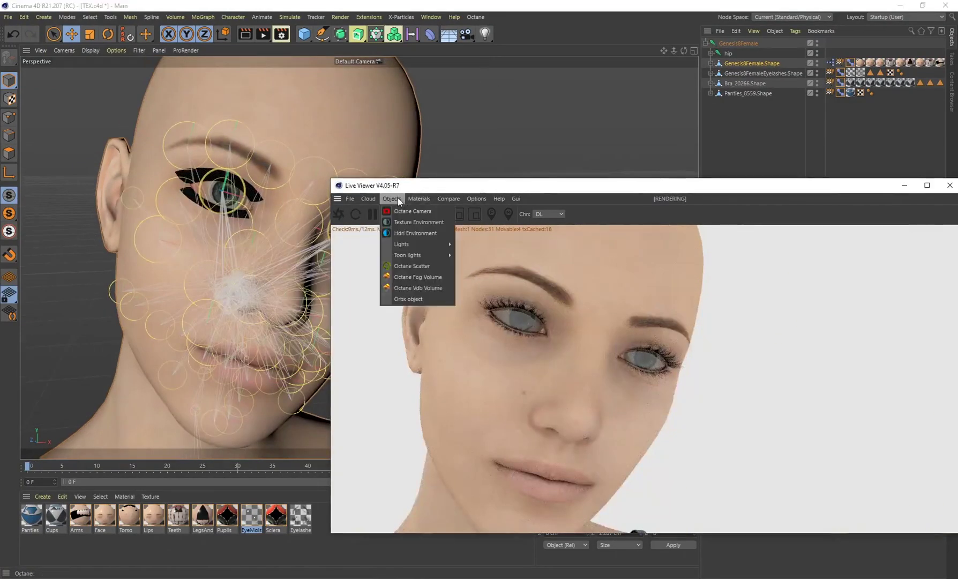
{"action": "mouse_move", "coordinate": [407, 243]}
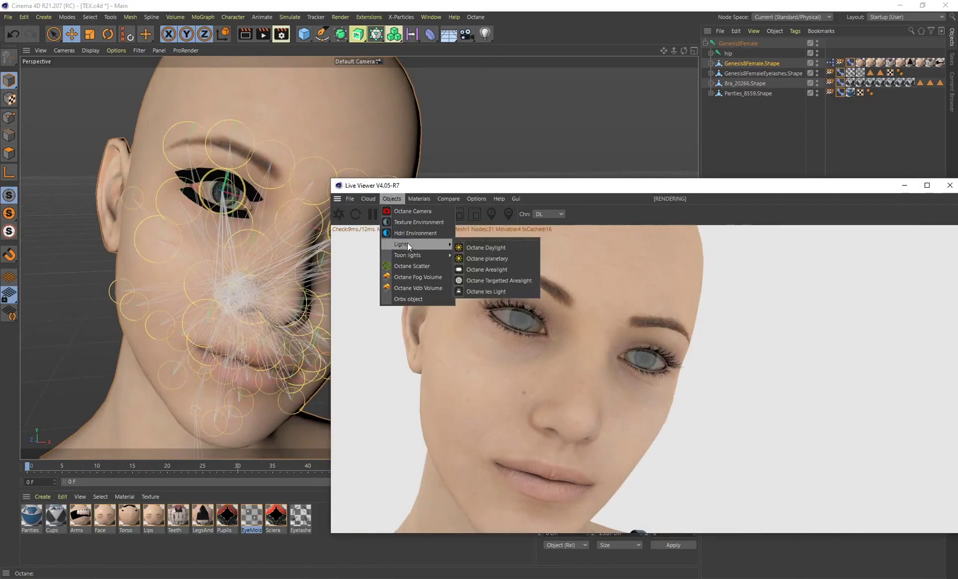
{"action": "left_click", "coordinate": [511, 277]}
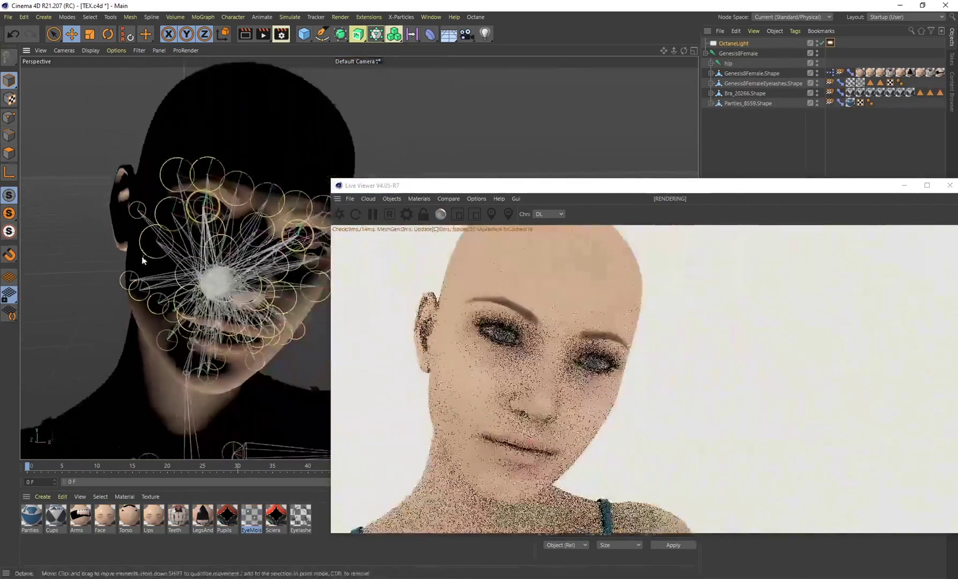
Step: Move the Octane area light up to head height and position it in front of the character's face
{"action": "right_click_drag", "start_coordinate": [142, 260], "coordinate": [99, 340], "text": "alt"}
{"action": "middle_click_drag", "start_coordinate": [99, 339], "coordinate": [169, 287], "text": "alt"}
{"action": "right_click_drag", "start_coordinate": [188, 263], "coordinate": [178, 385], "text": "alt"}
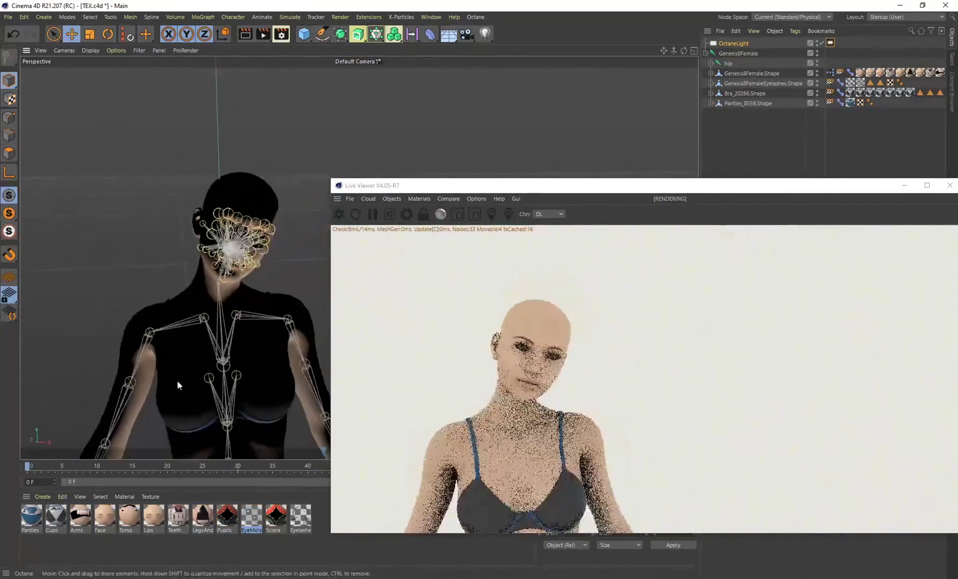
{"action": "middle_click_drag", "start_coordinate": [178, 382], "coordinate": [192, 240], "text": "alt"}
{"action": "right_click_drag", "start_coordinate": [192, 239], "coordinate": [190, 292], "text": "alt"}
{"action": "key", "text": "t"}
{"action": "left_click_drag", "start_coordinate": [230, 300], "coordinate": [238, 126]}
{"action": "scroll", "coordinate": [204, 378], "scroll_direction": "down", "scroll_amount": 5}
{"action": "key", "text": "e"}
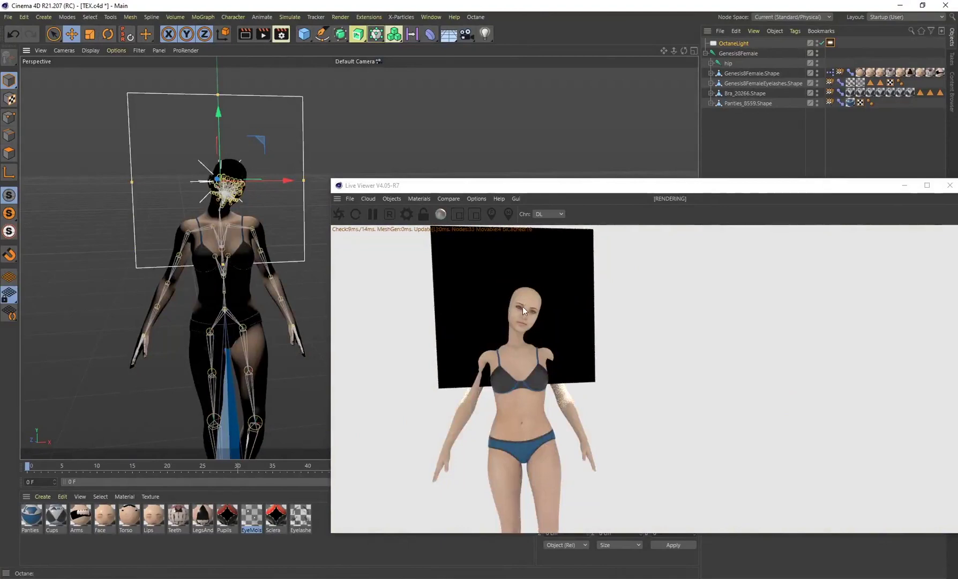
{"action": "left_click_drag", "start_coordinate": [166, 304], "coordinate": [256, 295], "text": "alt"}
{"action": "left_click_drag", "start_coordinate": [138, 179], "coordinate": [218, 209]}
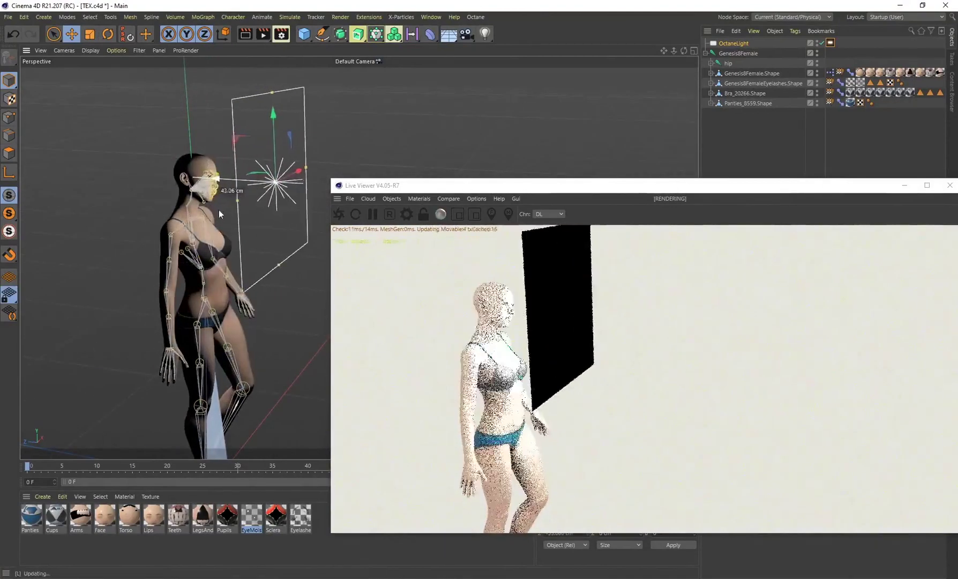
Step: Scale the area light down uniformly to a small panel in front of the face
{"action": "key", "text": "r"}
{"action": "left_click_drag", "start_coordinate": [307, 215], "coordinate": [27, 515]}
{"action": "key", "text": "t"}
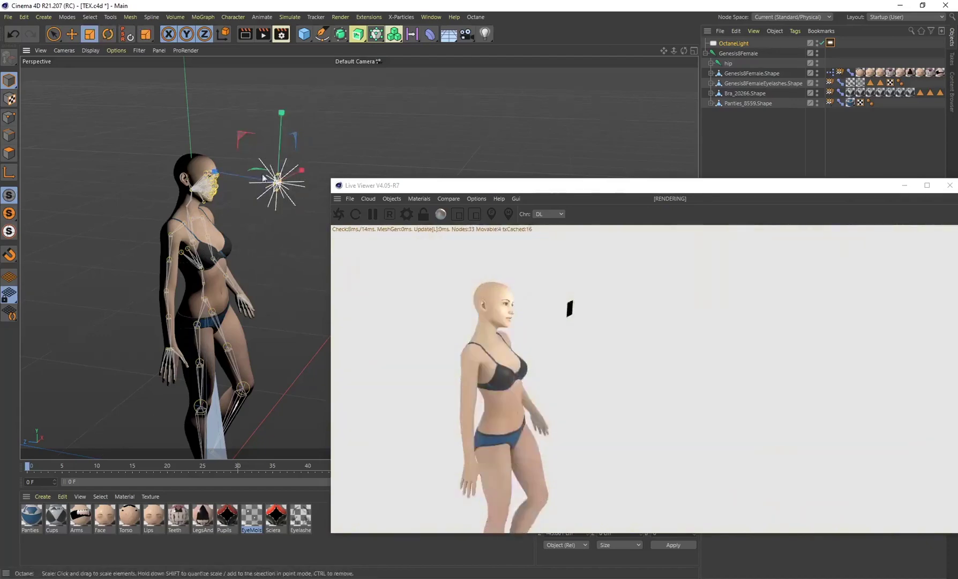
Step: Compare the eye reflections up close in the live render with the area light disabled and enabled
{"action": "scroll", "coordinate": [218, 162], "scroll_direction": "up", "scroll_amount": 6}
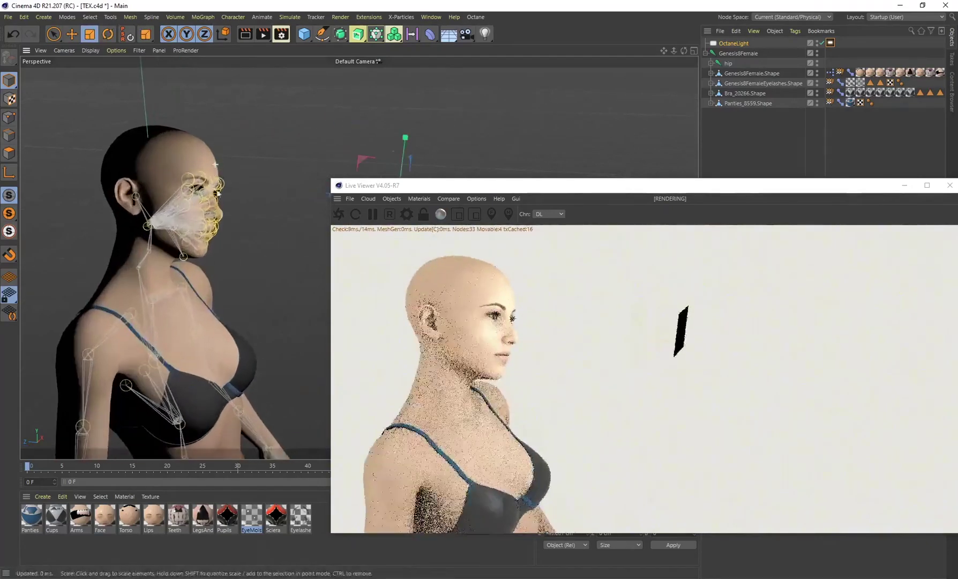
{"action": "left_click_drag", "start_coordinate": [217, 192], "coordinate": [158, 213], "text": "alt"}
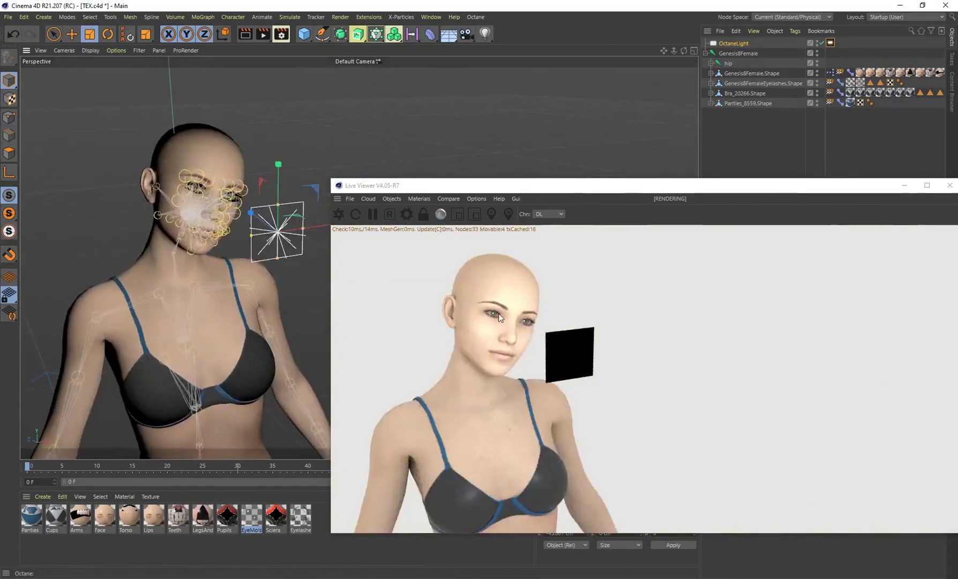
{"action": "scroll", "coordinate": [179, 174], "scroll_direction": "up", "scroll_amount": 4}
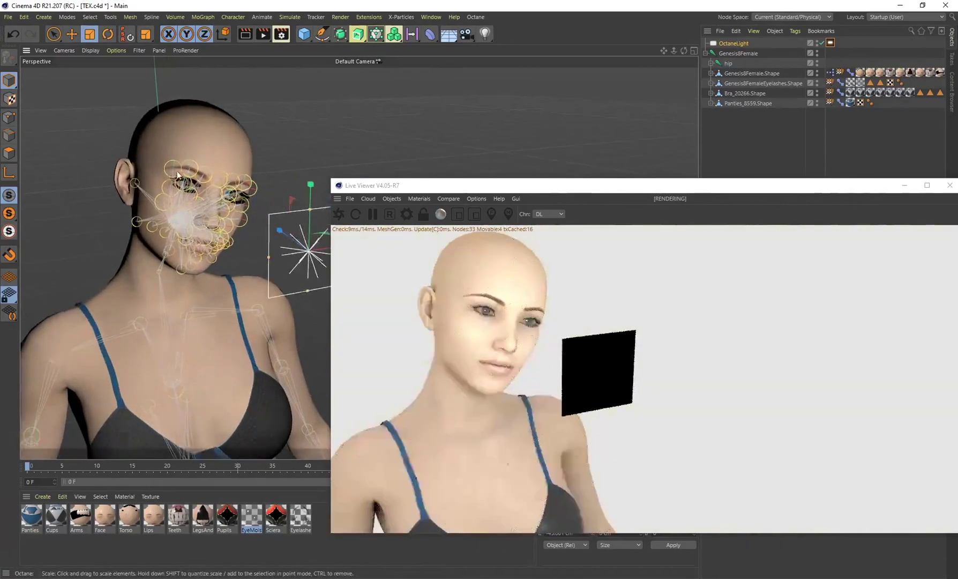
{"action": "scroll", "coordinate": [178, 175], "scroll_direction": "up", "scroll_amount": 5}
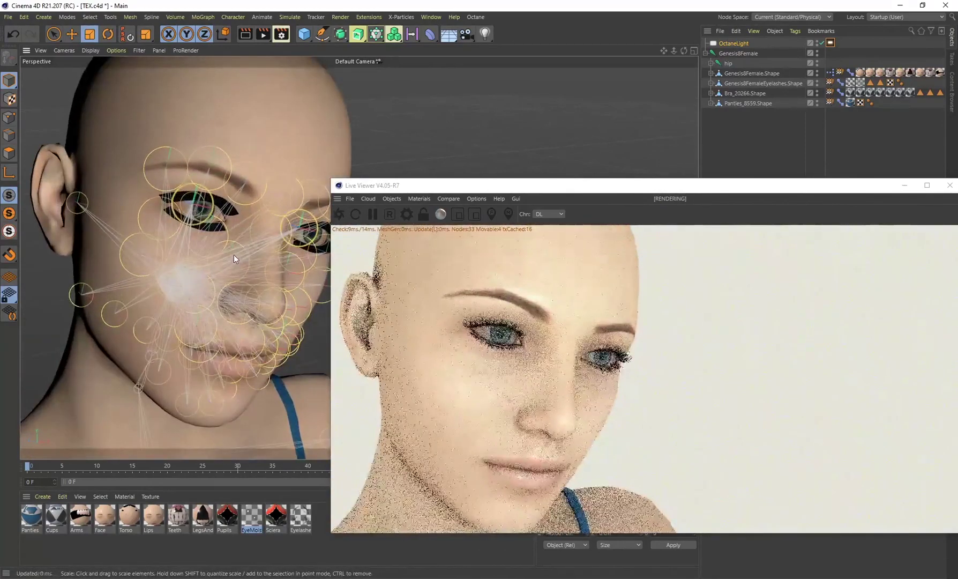
{"action": "left_click_drag", "start_coordinate": [192, 250], "coordinate": [166, 236], "text": "alt"}
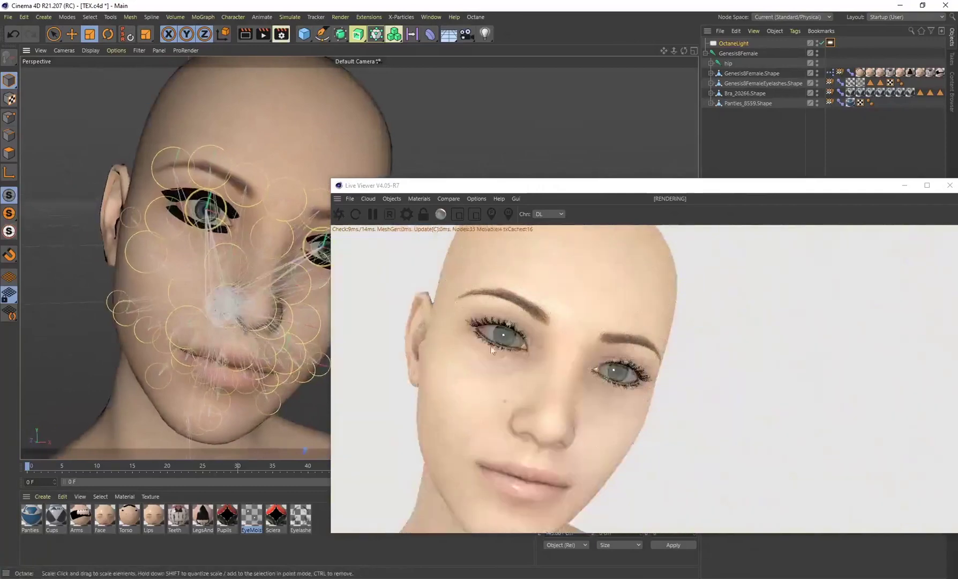
{"action": "left_click", "coordinate": [822, 42]}
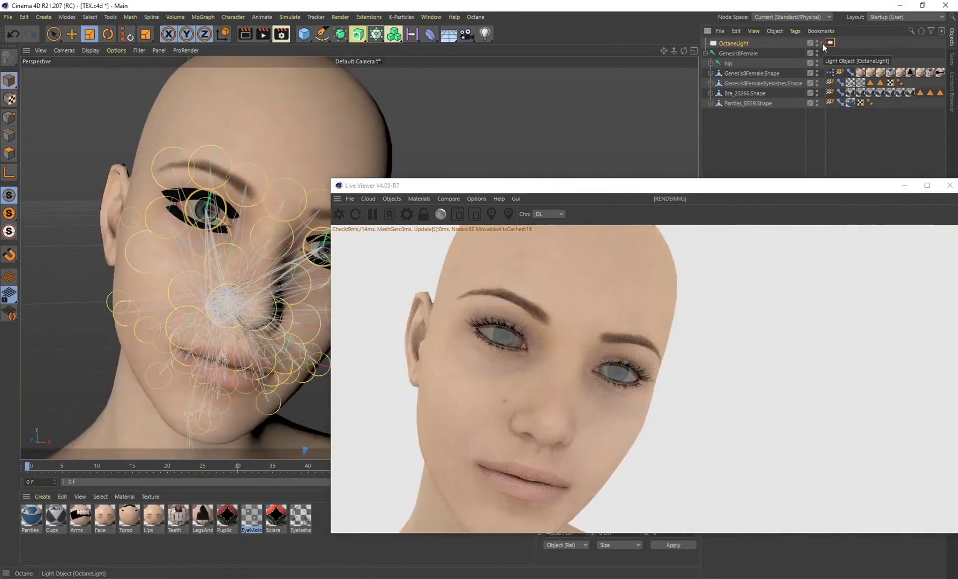
{"action": "left_click", "coordinate": [822, 43]}
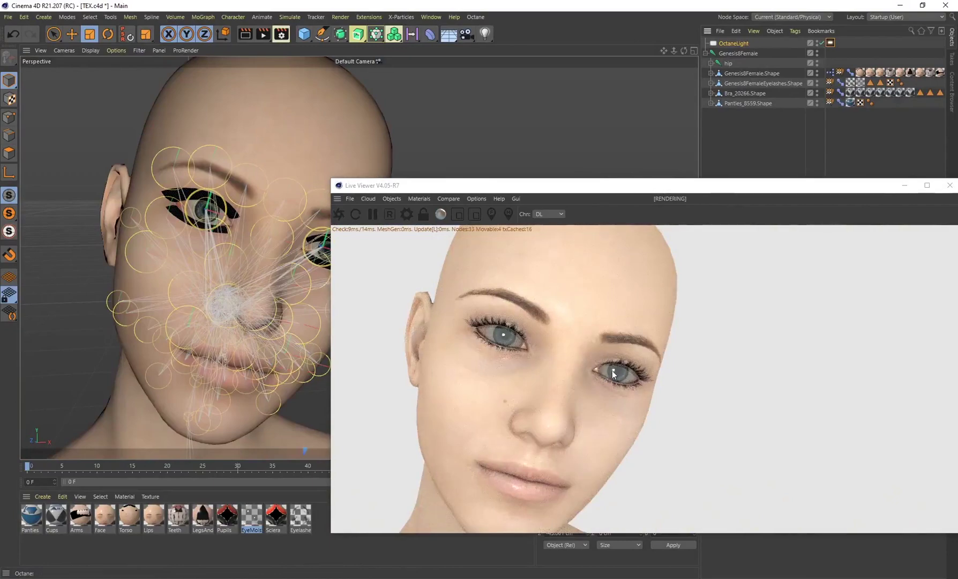
{"action": "left_click_drag", "start_coordinate": [251, 234], "coordinate": [229, 258], "text": "alt"}
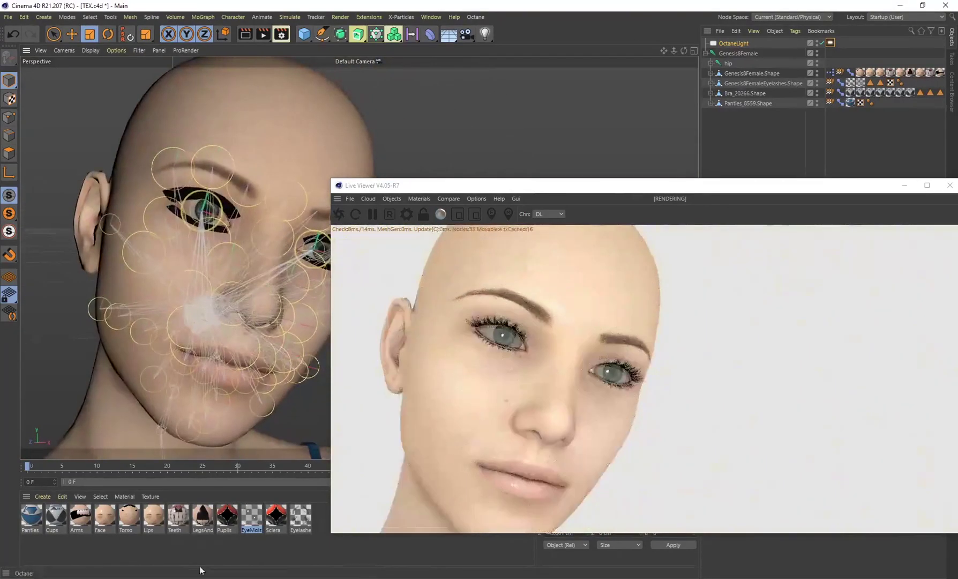
Step: Set the gamma of the Sclera material's diffuse image texture to about 2.3 and close the material
{"action": "double_click", "coordinate": [273, 517]}
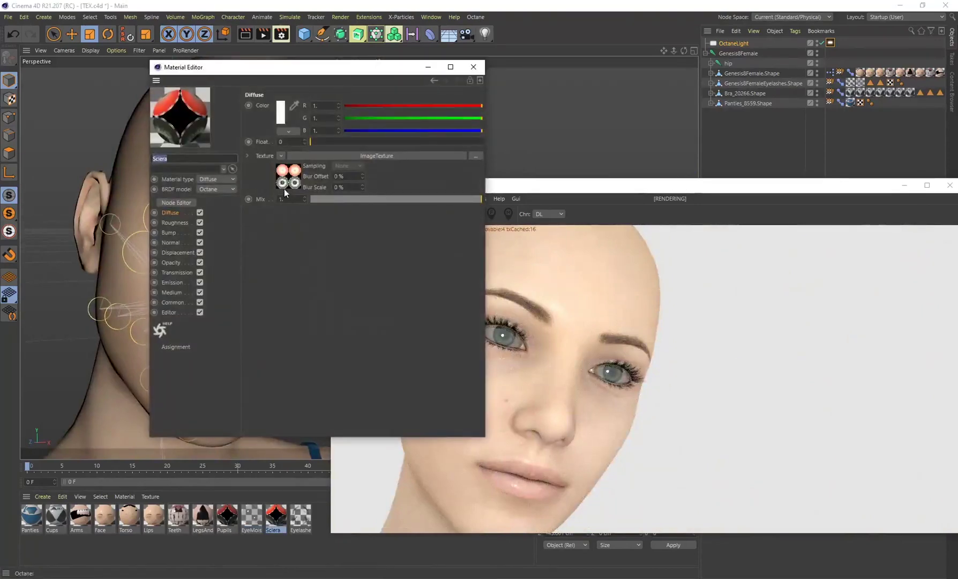
{"action": "left_click", "coordinate": [285, 180]}
{"action": "left_click_drag", "start_coordinate": [384, 183], "coordinate": [350, 189]}
{"action": "left_click_drag", "start_coordinate": [315, 68], "coordinate": [219, 87]}
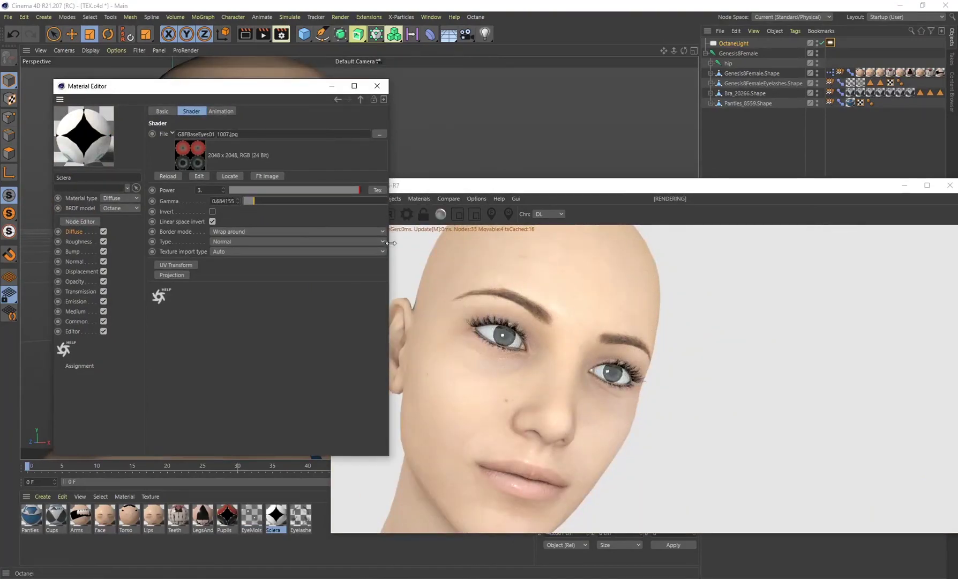
{"action": "left_click_drag", "start_coordinate": [264, 201], "coordinate": [283, 199]}
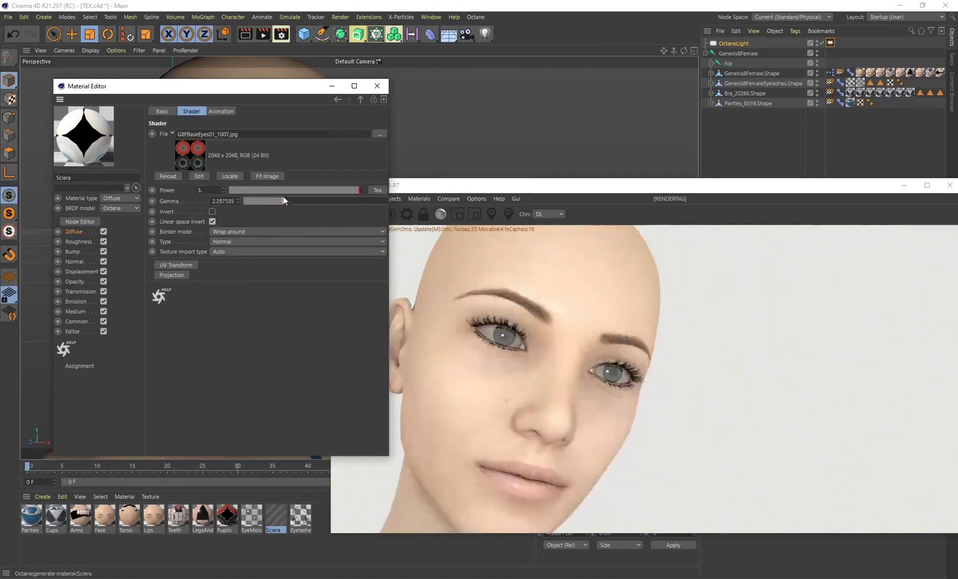
{"action": "left_click", "coordinate": [378, 87]}
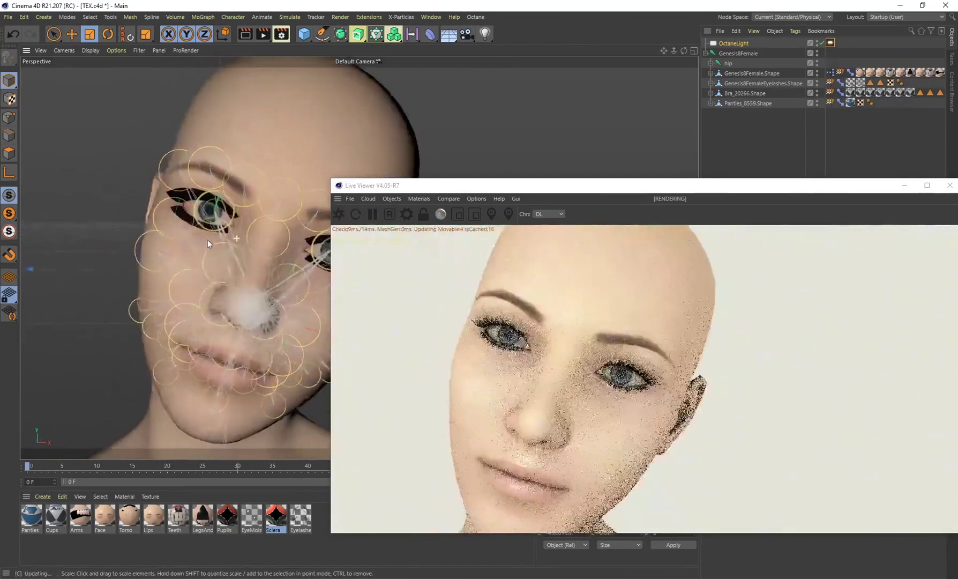
Step: Examine the lit character in the live render from several angles, from the body to a close-up of the eyes
{"action": "left_click_drag", "start_coordinate": [207, 239], "coordinate": [213, 268], "text": "alt"}
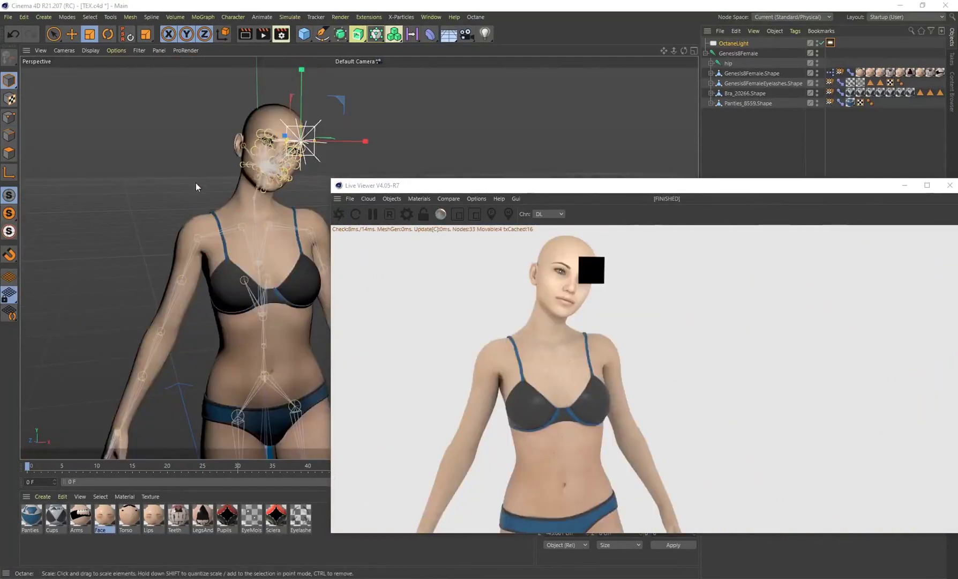
{"action": "mouse_move", "coordinate": [196, 182]}
{"action": "left_mouse_down", "text": "alt"}
{"action": "mouse_move", "coordinate": [227, 185]}
{"action": "mouse_move", "coordinate": [205, 196]}
{"action": "left_mouse_up", "text": "alt"}
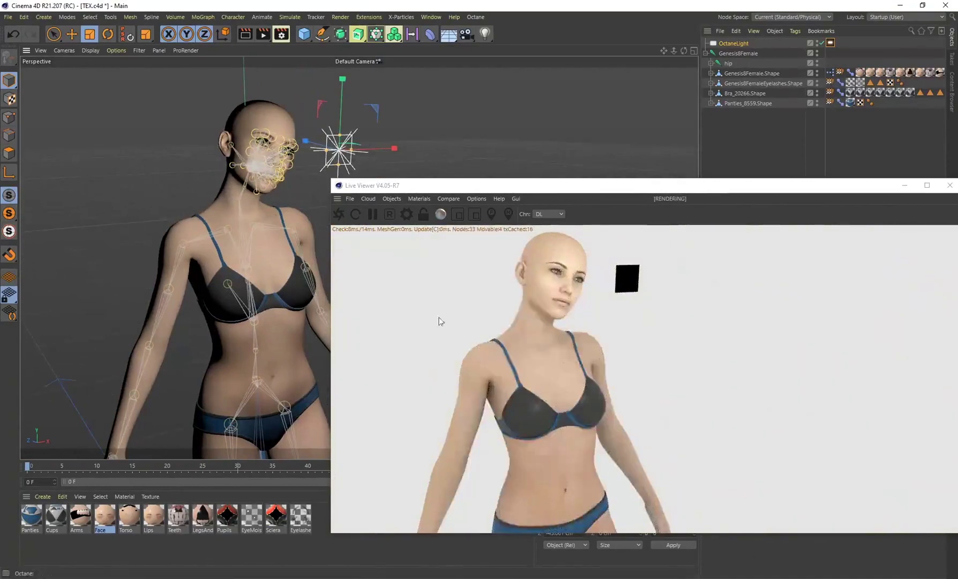
{"action": "middle_click_drag", "start_coordinate": [188, 198], "coordinate": [205, 203], "text": "alt"}
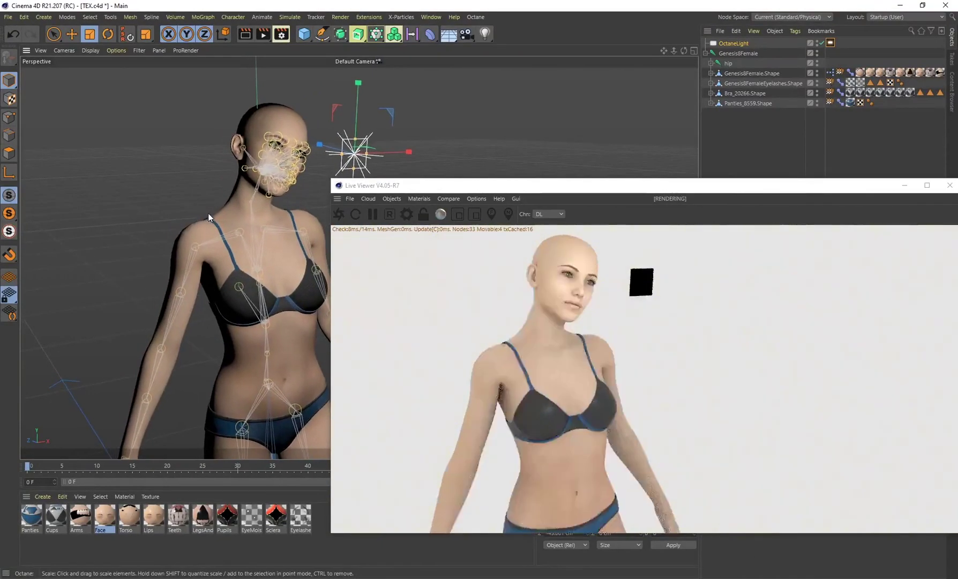
{"action": "left_click_drag", "start_coordinate": [183, 195], "coordinate": [247, 199], "text": "alt"}
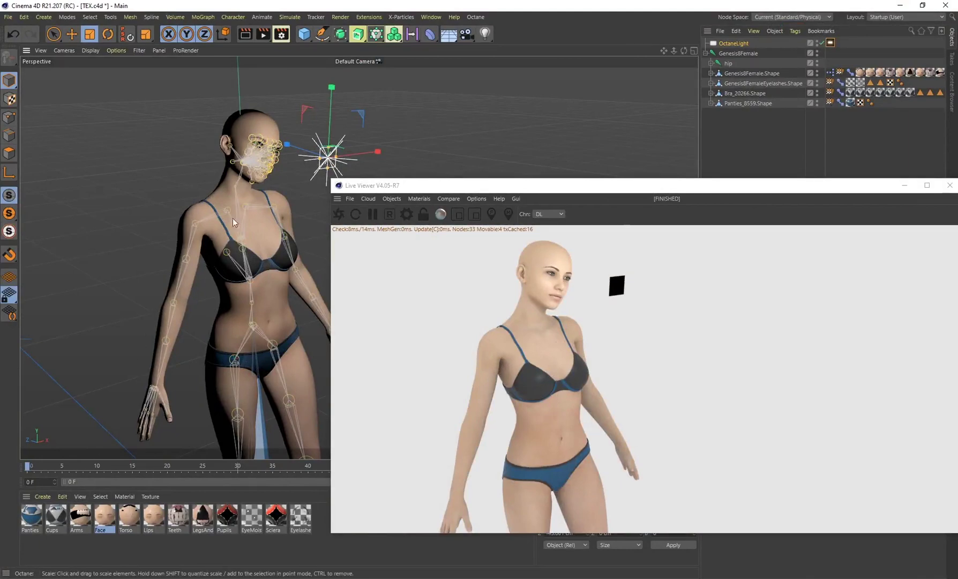
{"action": "mouse_move", "coordinate": [232, 218]}
{"action": "left_mouse_down", "text": "alt"}
{"action": "mouse_move", "coordinate": [268, 217]}
{"action": "mouse_move", "coordinate": [195, 222]}
{"action": "mouse_move", "coordinate": [229, 215]}
{"action": "left_mouse_up", "text": "alt"}
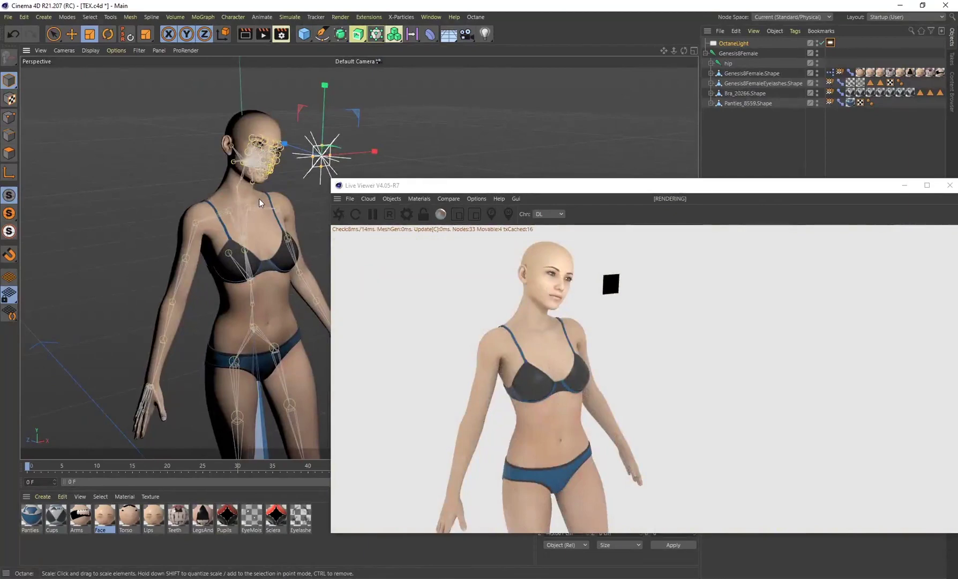
{"action": "mouse_move", "coordinate": [219, 133]}
{"action": "left_mouse_down", "text": "alt"}
{"action": "mouse_move", "coordinate": [259, 125]}
{"action": "mouse_move", "coordinate": [210, 127]}
{"action": "left_mouse_up", "text": "alt"}
{"action": "scroll", "coordinate": [211, 127], "scroll_direction": "up", "scroll_amount": 14}
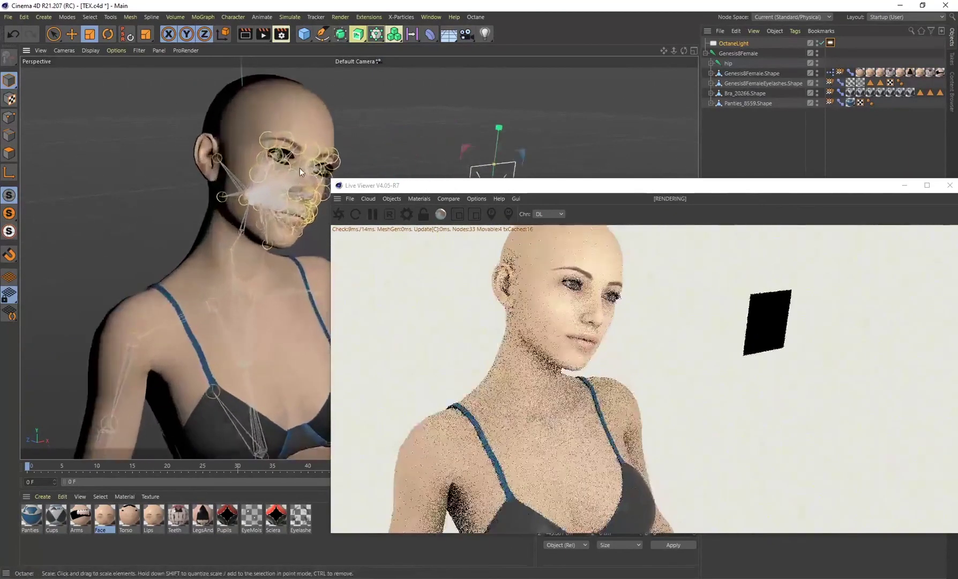
{"action": "scroll", "coordinate": [264, 163], "scroll_direction": "up", "scroll_amount": 5}
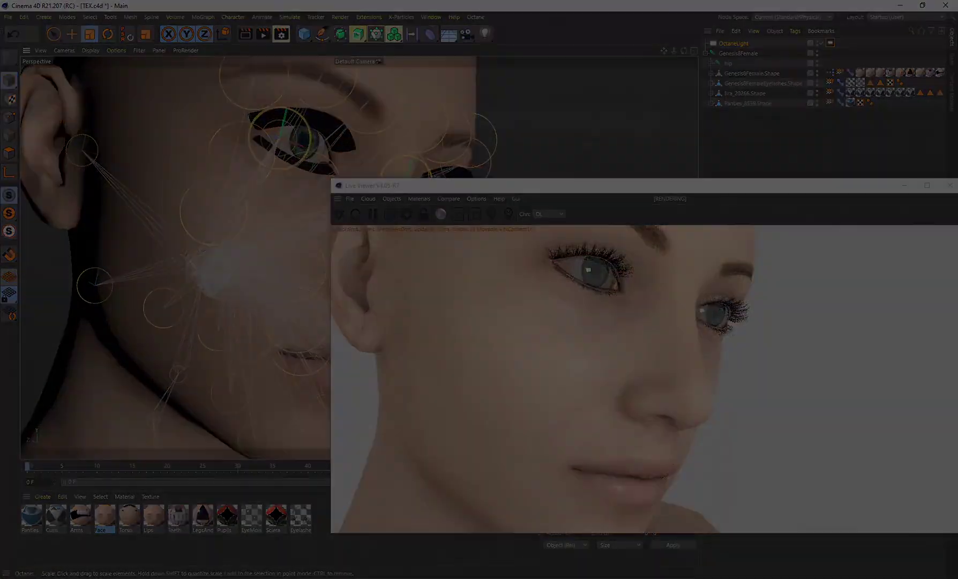